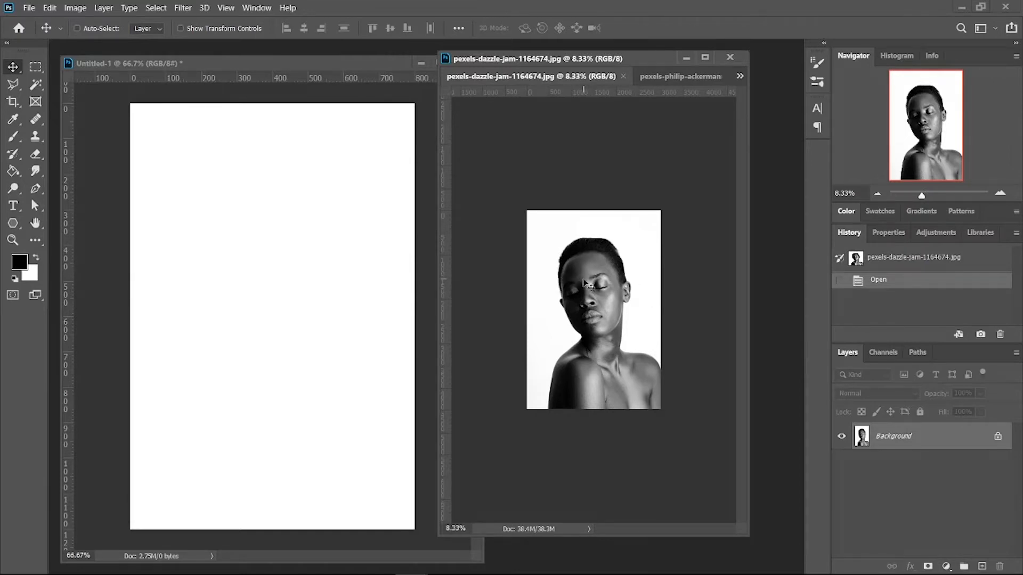
Copy the dazzle-jam portrait photo into the Untitled-1 document and name its layer Subject
drag(585, 283, 264, 177)
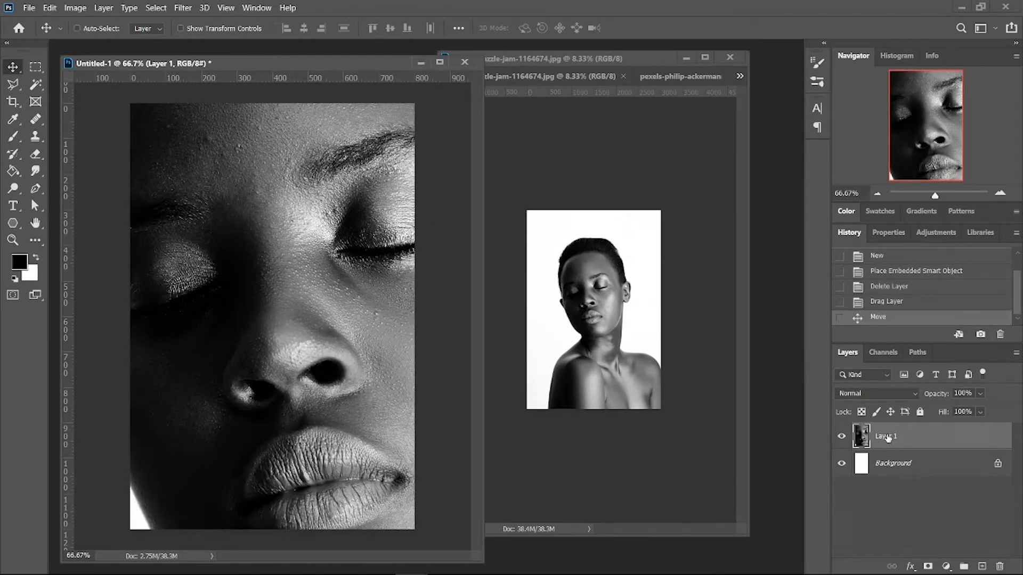
double_click(886, 437)
text(Subject)
key(Return)
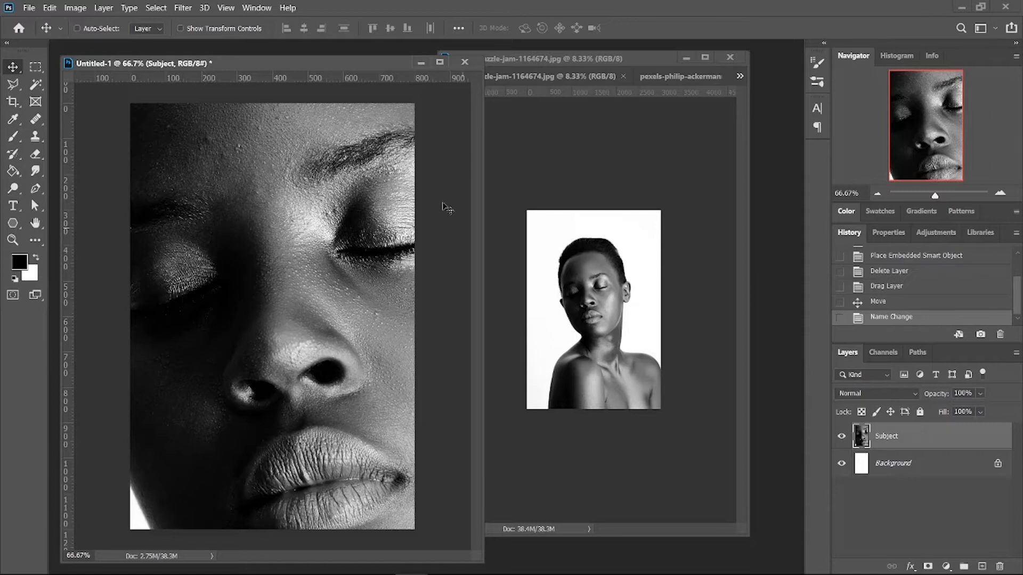
Shift the portrait within the Untitled-1 canvas and convert the Subject layer to a smart object
drag(256, 346, 257, 348)
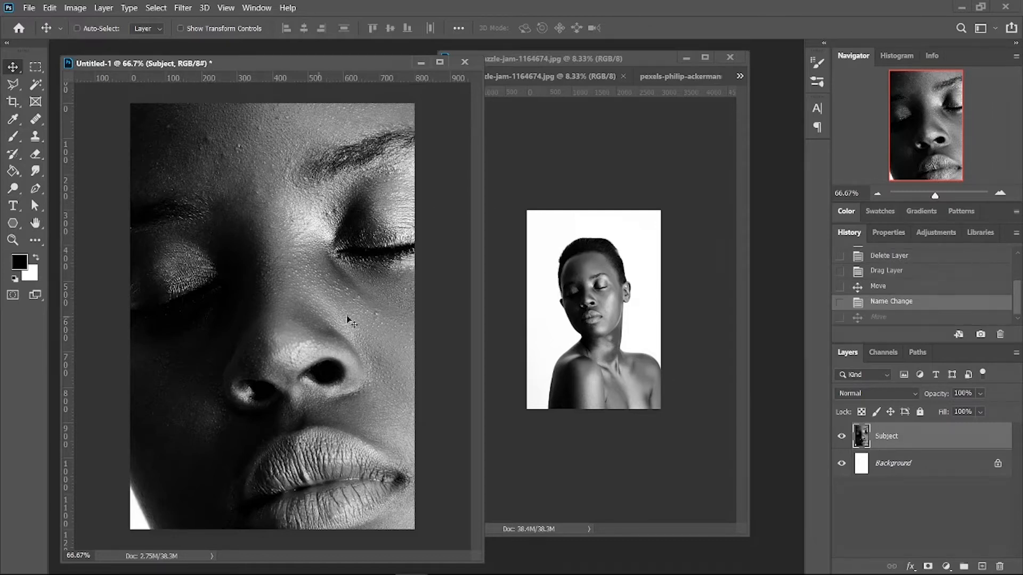
drag(373, 296, 277, 307)
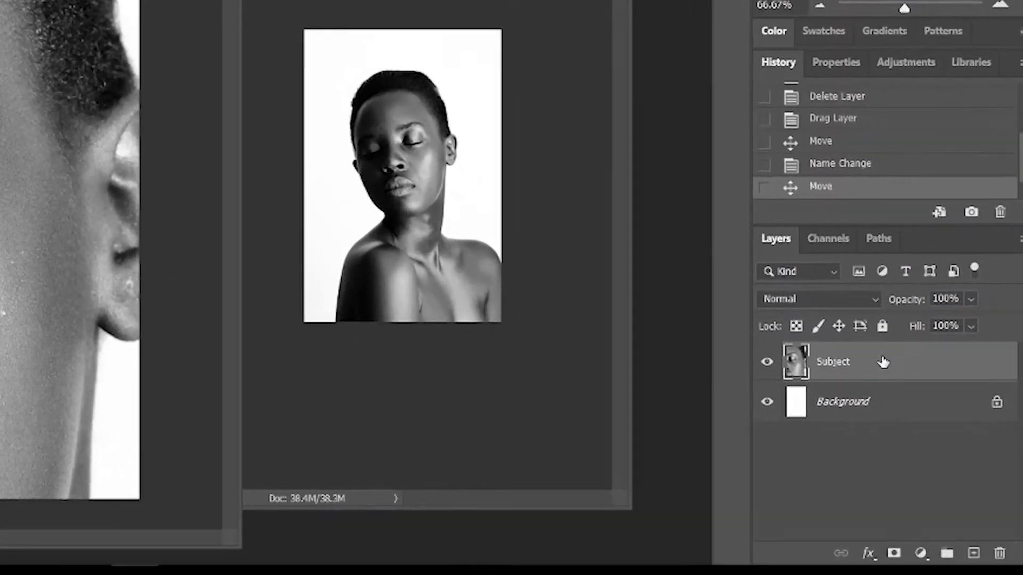
right_click(884, 378)
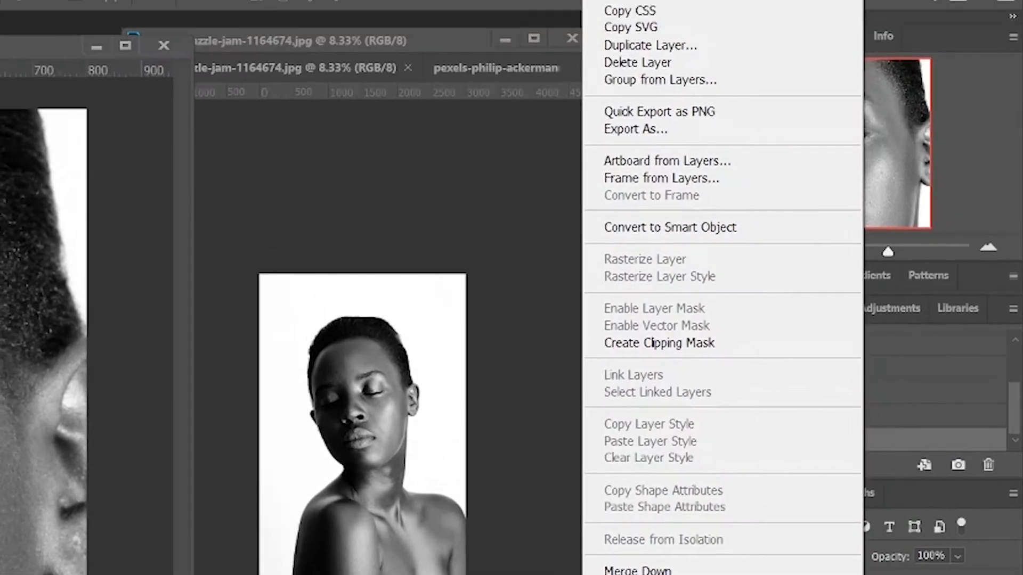
click(698, 228)
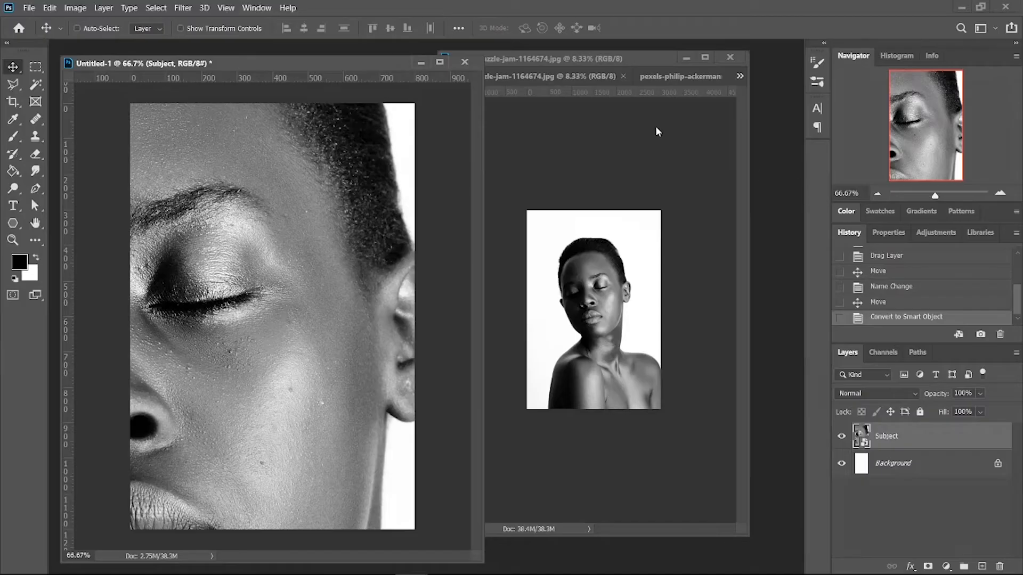
Scale the Subject smart object to about 28% and position it so the head and shoulders fill the Untitled-1 canvas
click(731, 201)
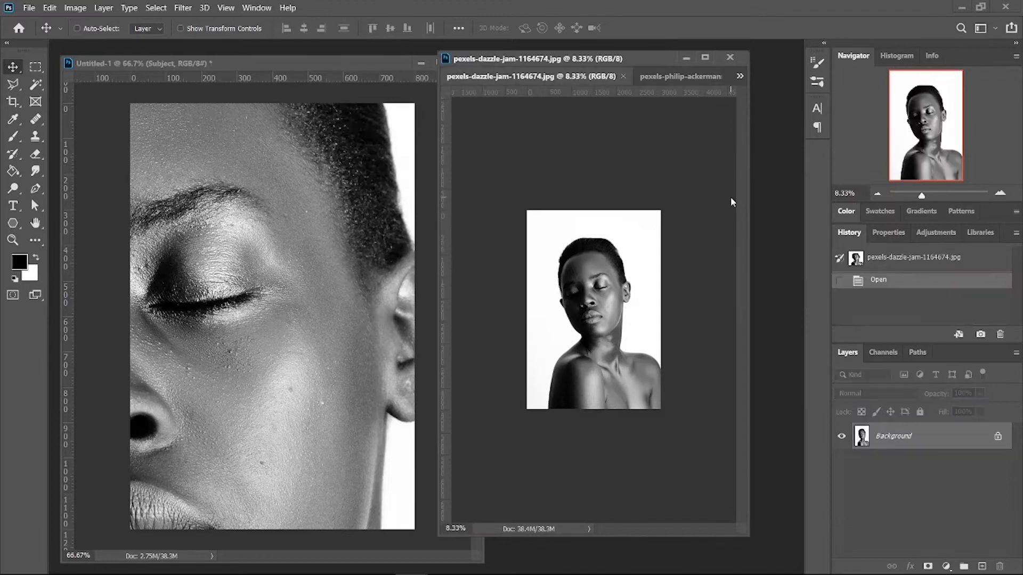
click(334, 186)
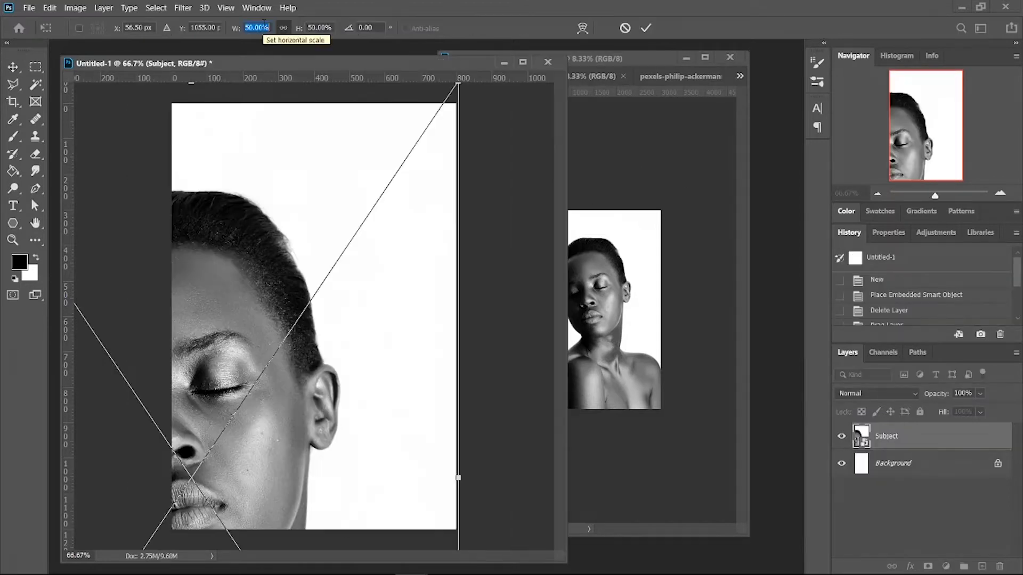
key(shift+Down)
key(shift+Down)
key(shift+Down)
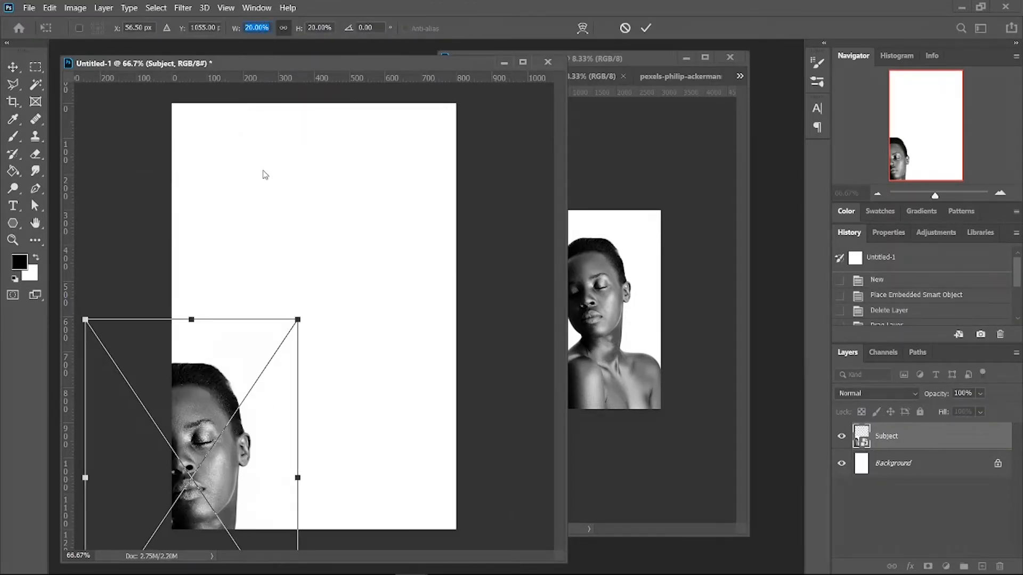
drag(238, 419, 295, 316)
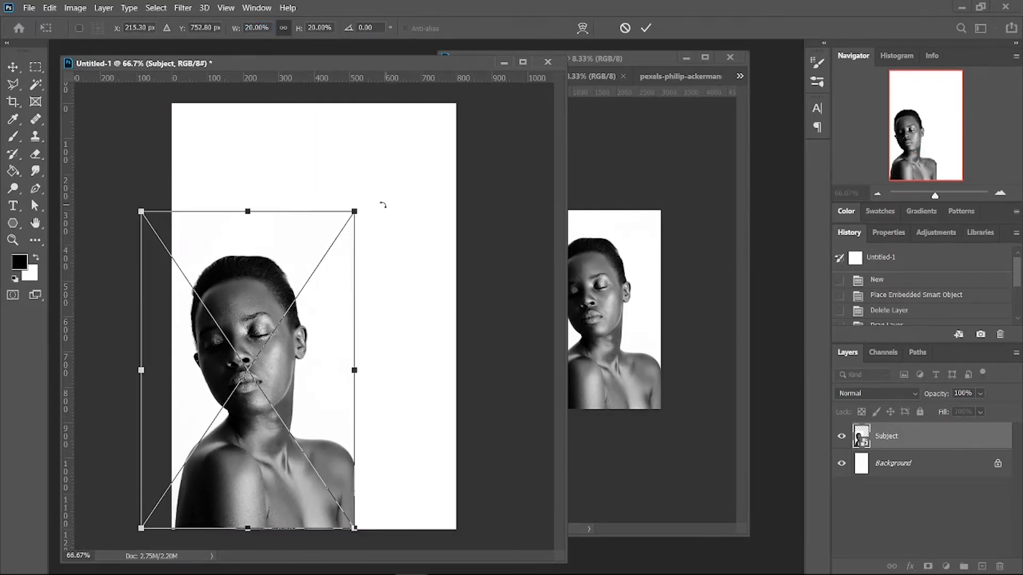
drag(353, 212, 496, 121)
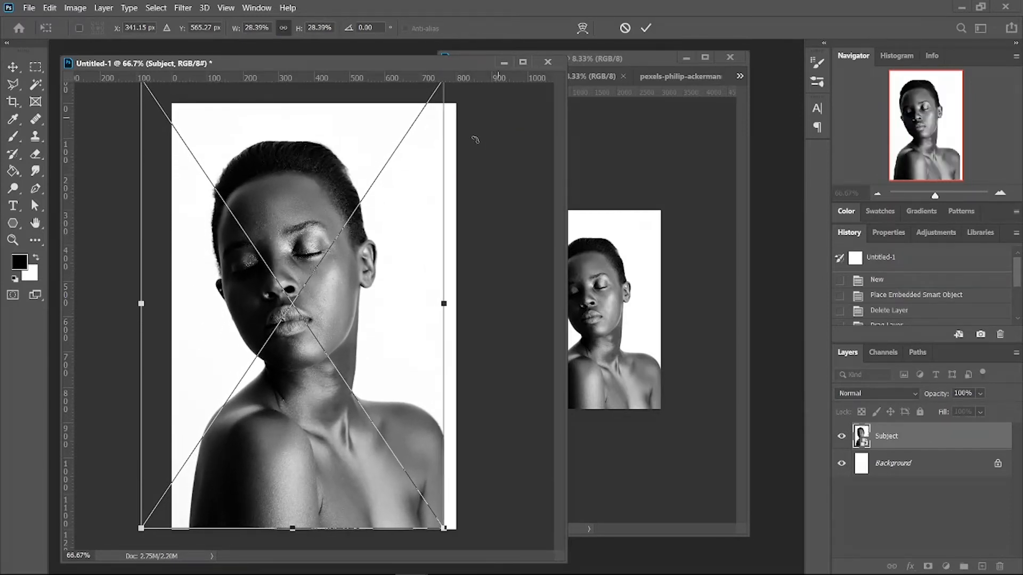
key(Return)
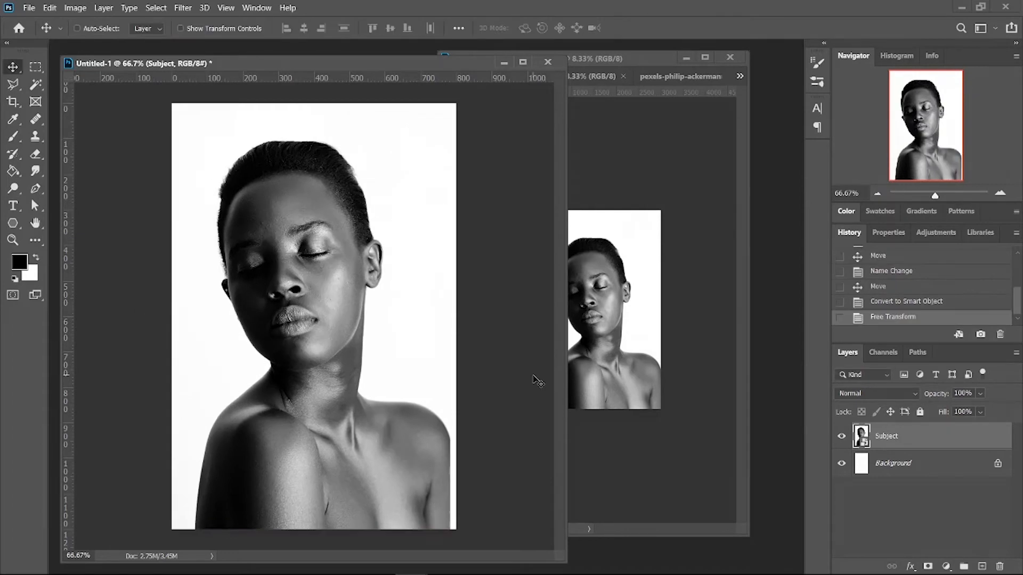
Open the Subject smart object's contents for editing and widen the document window
double_click(864, 445)
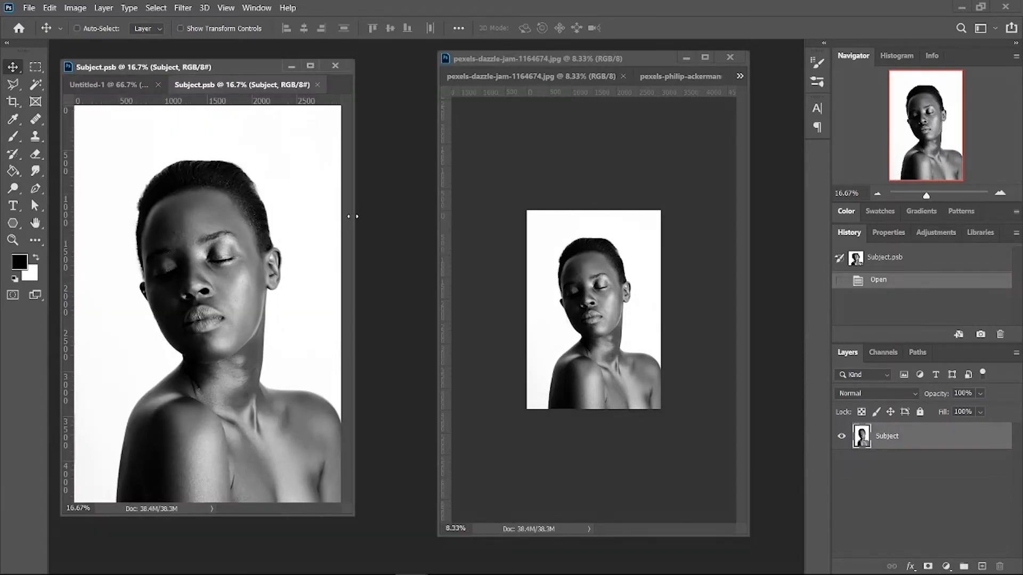
drag(352, 216, 714, 305)
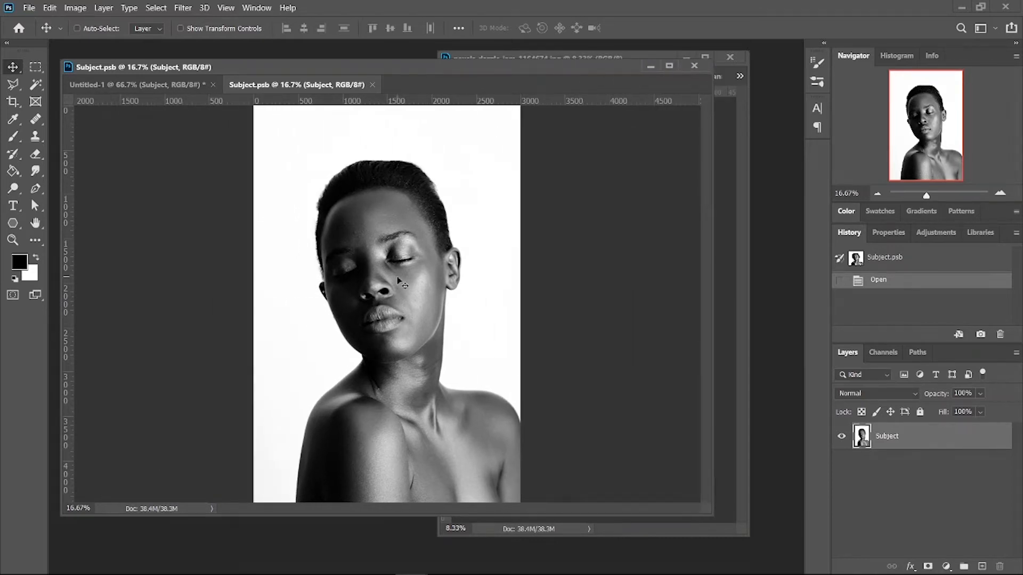
mouse_move(411, 274)
mouse_down()
mouse_move(362, 260)
mouse_move(416, 262)
mouse_move(415, 277)
mouse_move(429, 259)
mouse_move(406, 276)
mouse_up()
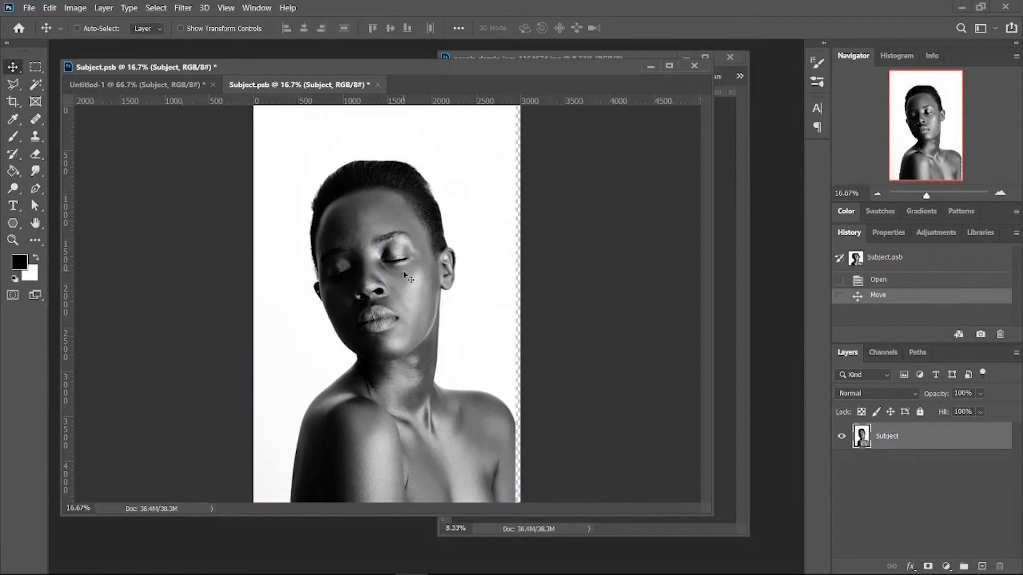
key(ctrl+z)
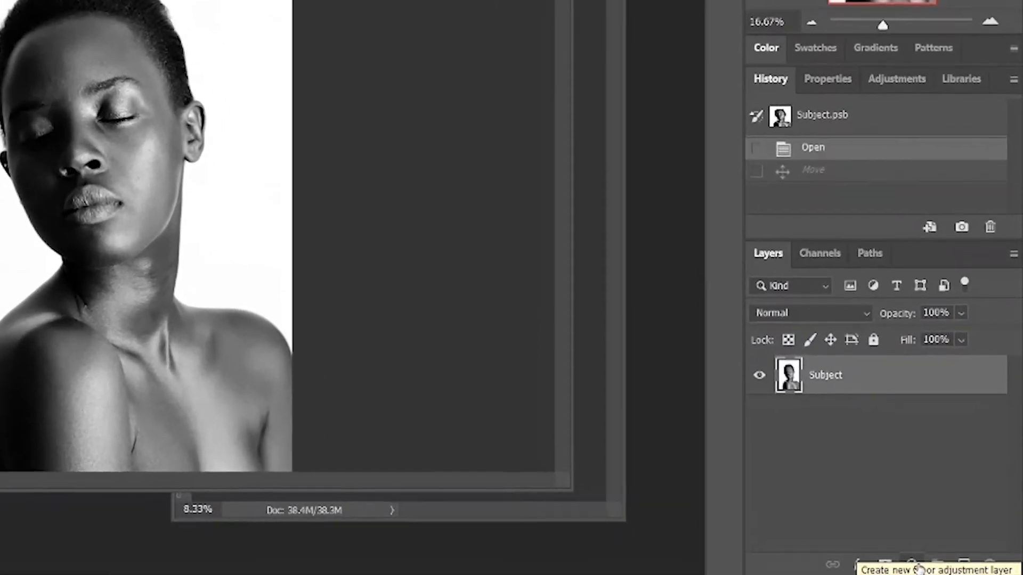
Add a bright green (00ff2a) solid color fill layer and place it beneath the Subject layer
click(917, 568)
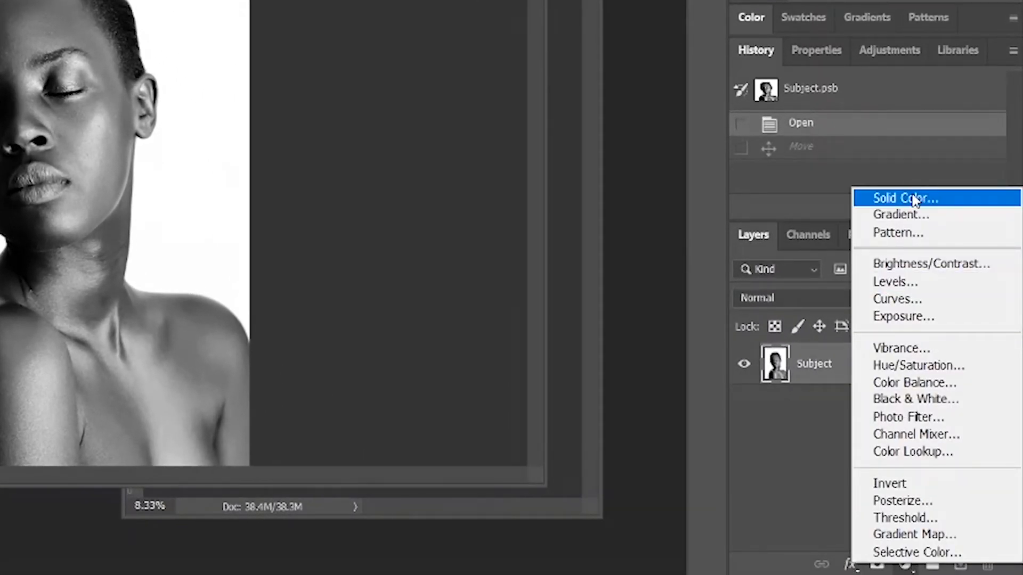
click(914, 199)
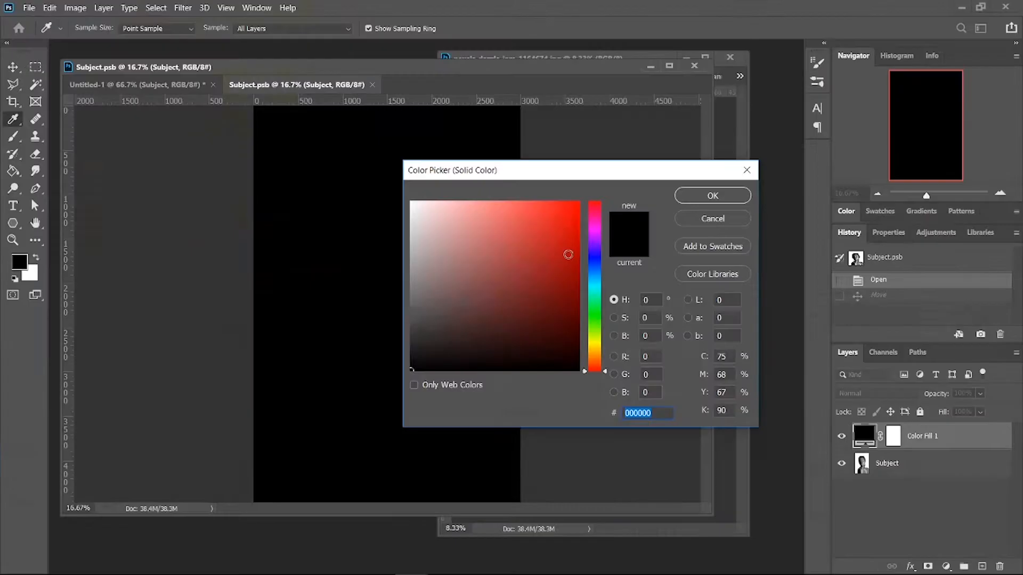
click(570, 242)
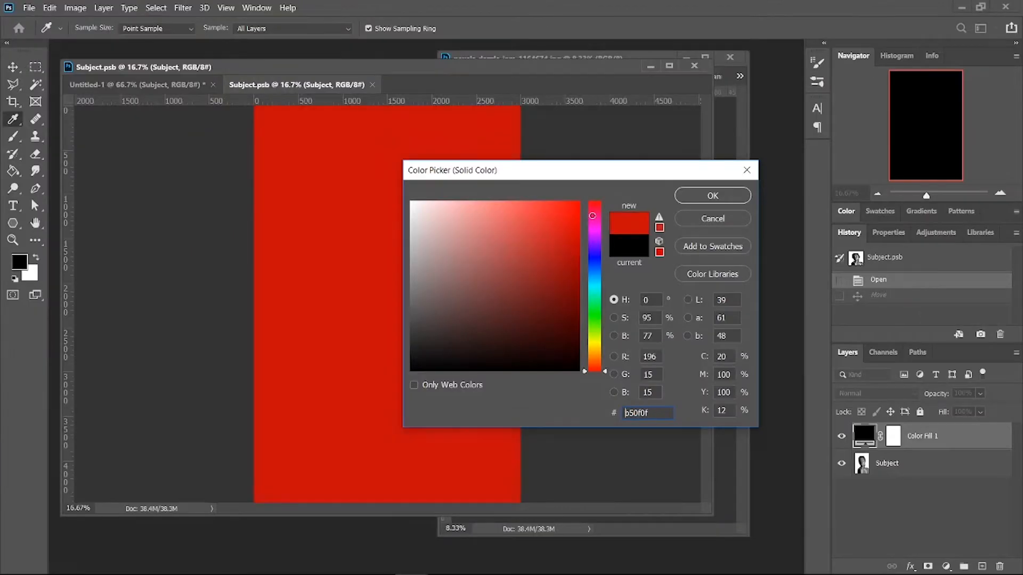
drag(592, 215, 619, 190)
drag(595, 304, 595, 310)
mouse_move(567, 265)
mouse_down()
mouse_move(580, 222)
mouse_move(611, 191)
mouse_up()
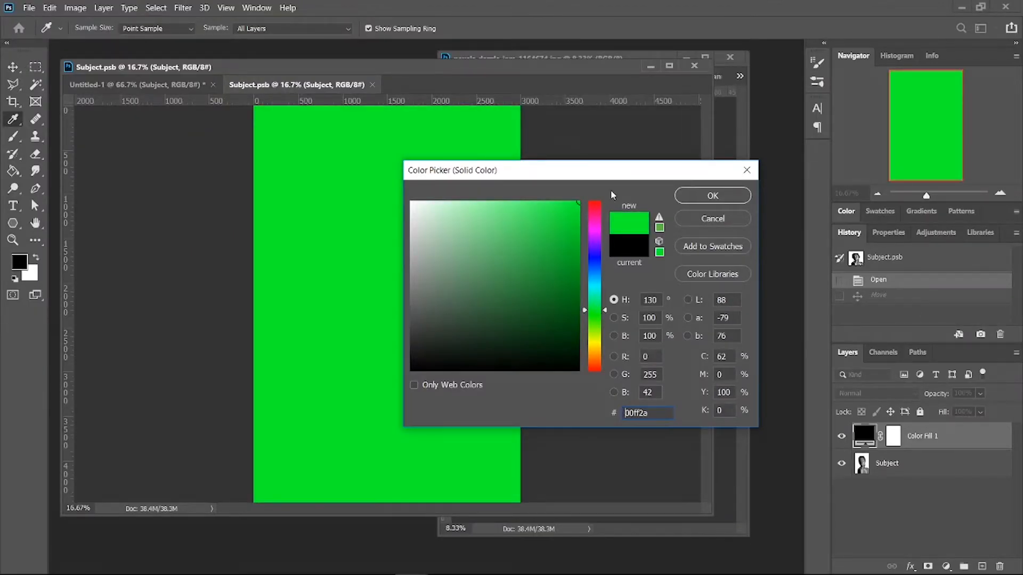
click(713, 194)
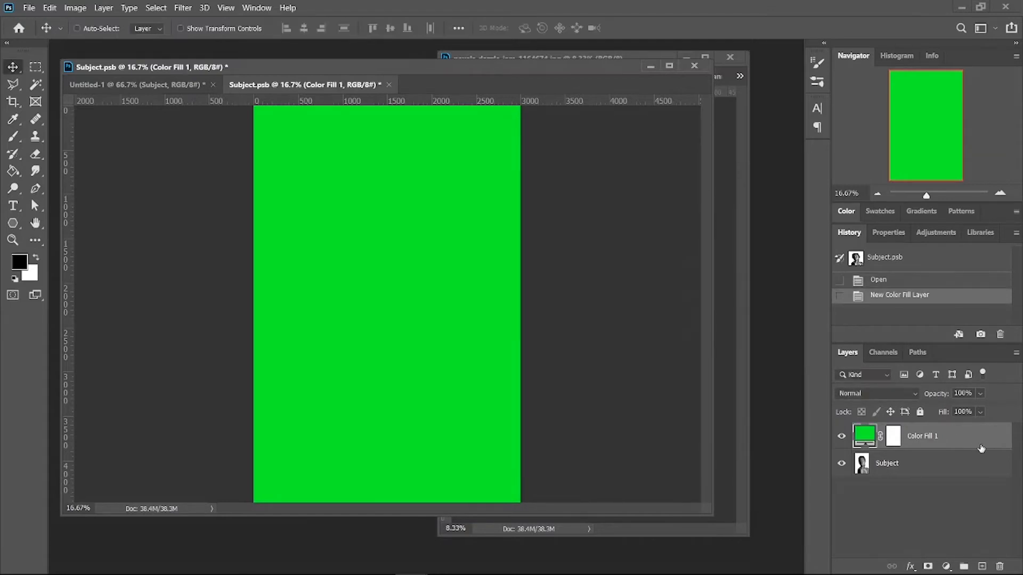
drag(939, 436, 927, 477)
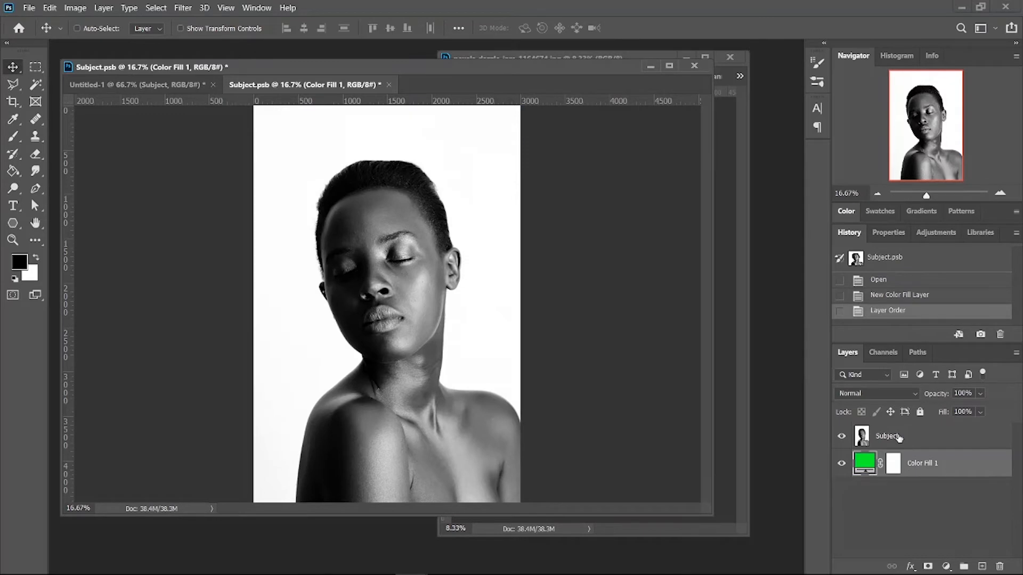
Select the white background around the woman on the Subject layer with the Quick Selection tool
click(899, 437)
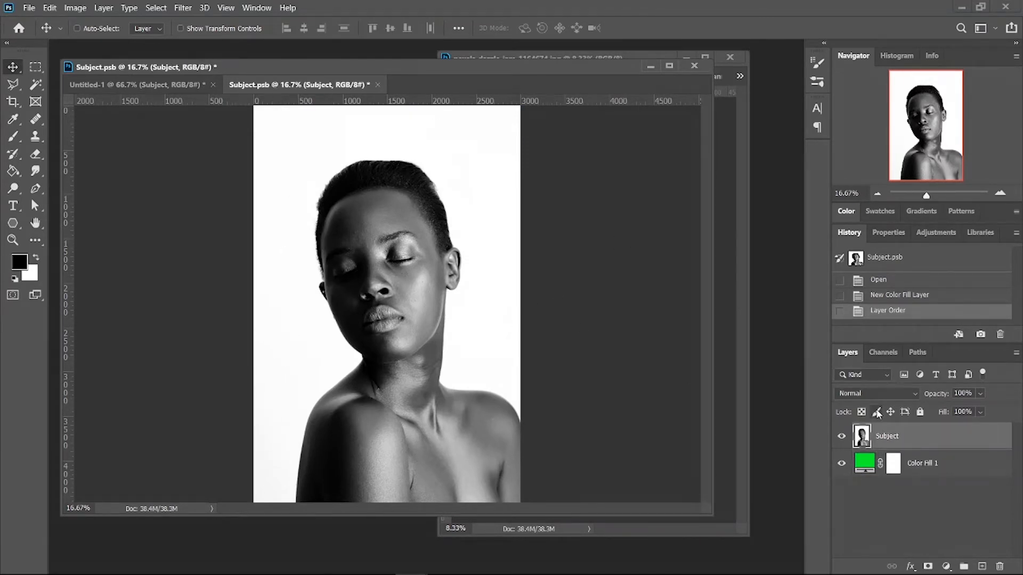
click(35, 84)
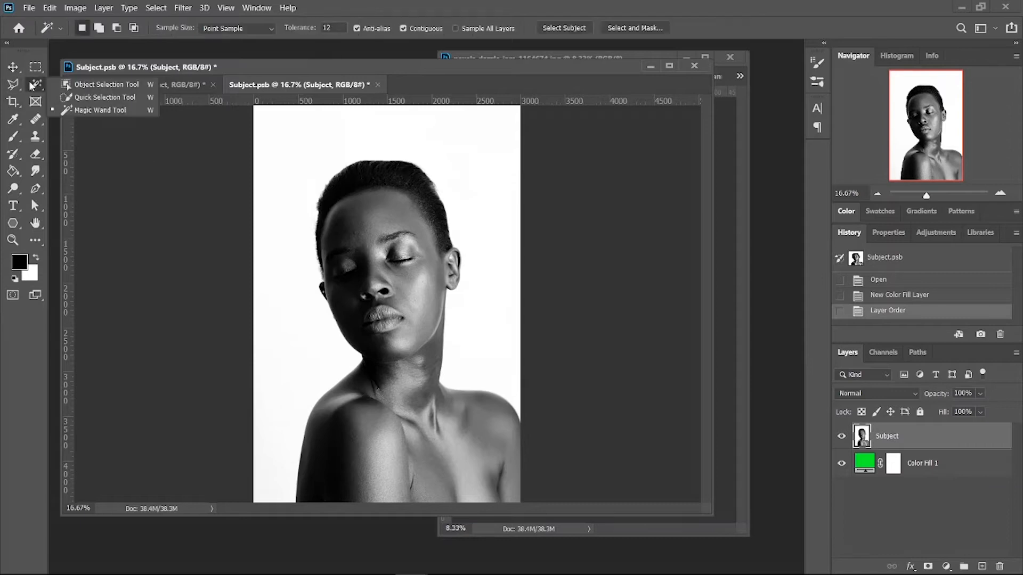
click(71, 97)
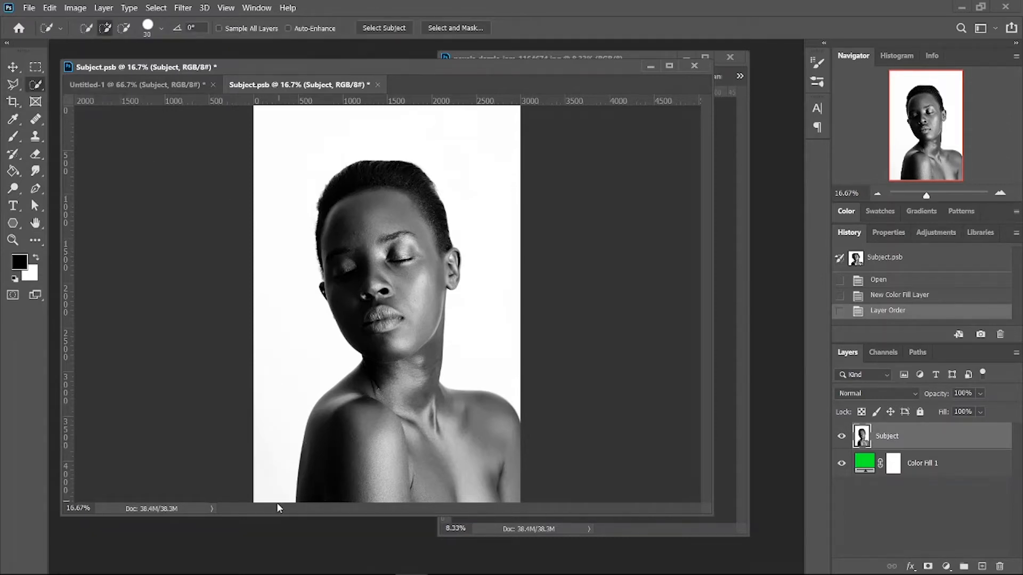
mouse_move(291, 410)
mouse_down()
mouse_move(317, 360)
mouse_move(296, 331)
mouse_up()
mouse_move(285, 278)
mouse_down()
mouse_move(318, 251)
mouse_move(320, 194)
mouse_move(355, 158)
mouse_move(428, 144)
mouse_move(474, 193)
mouse_move(495, 244)
mouse_up()
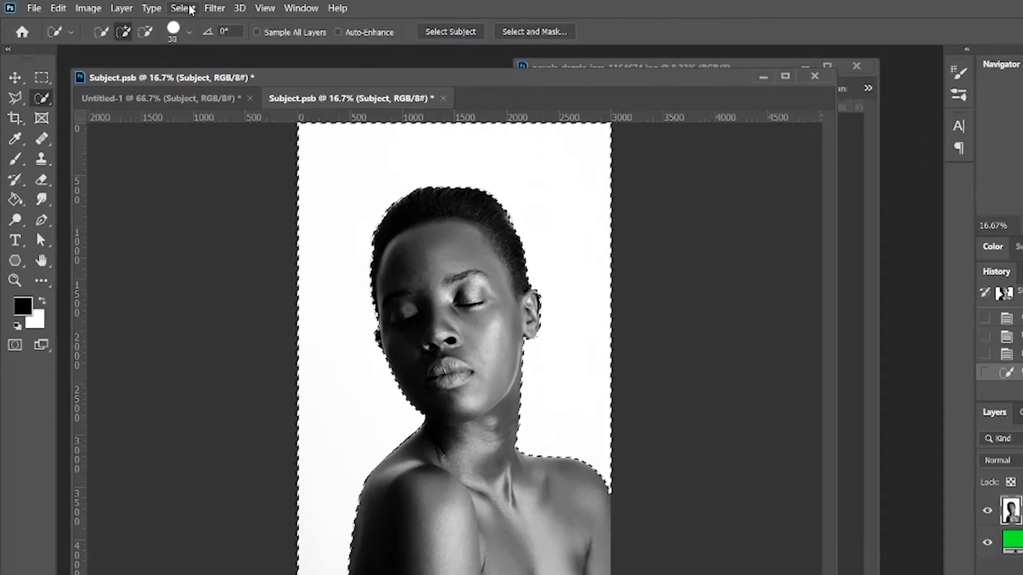
Expand the background selection slightly so it reaches into the edge of the woman's outline
click(164, 8)
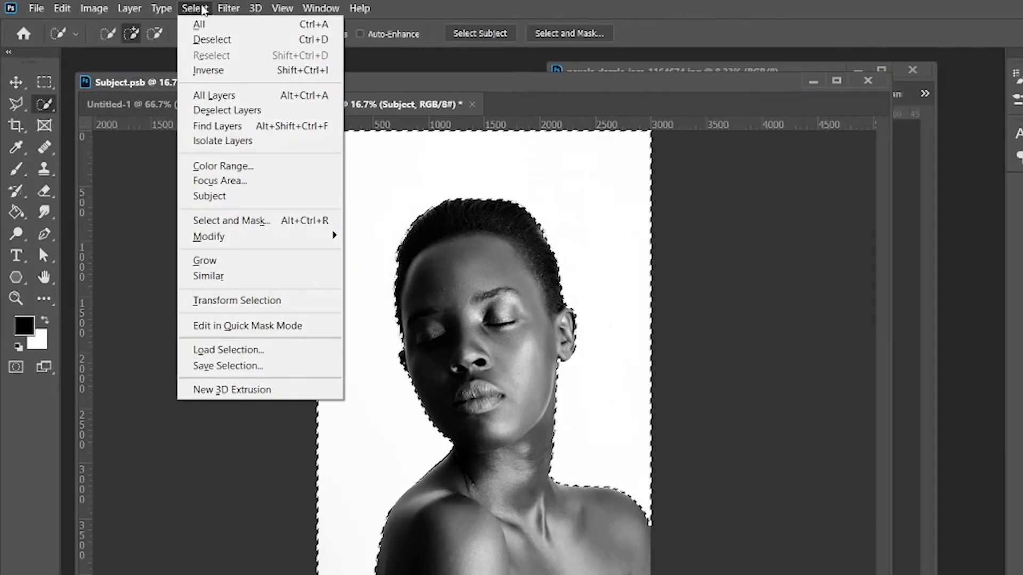
mouse_move(274, 244)
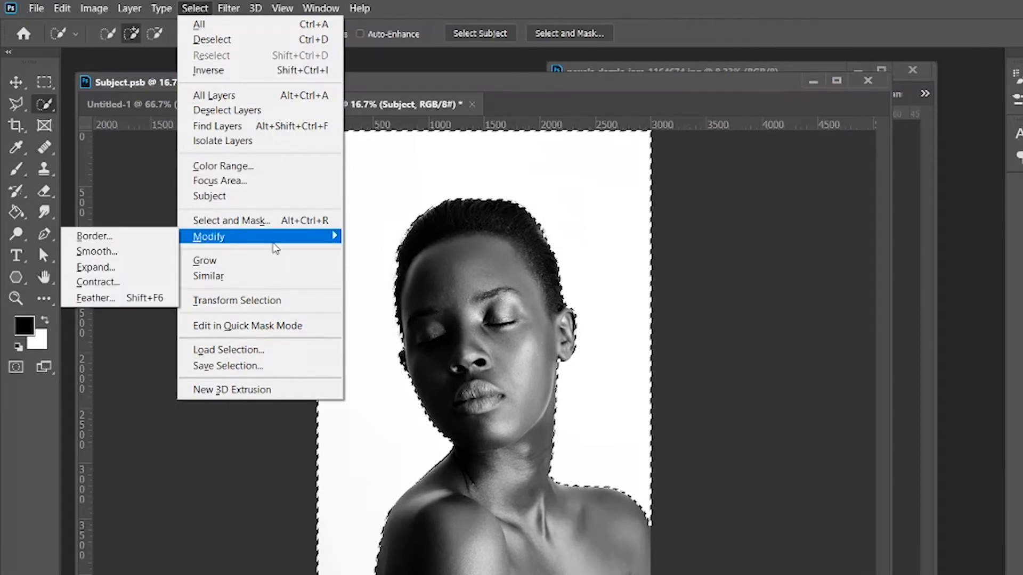
click(164, 268)
click(729, 340)
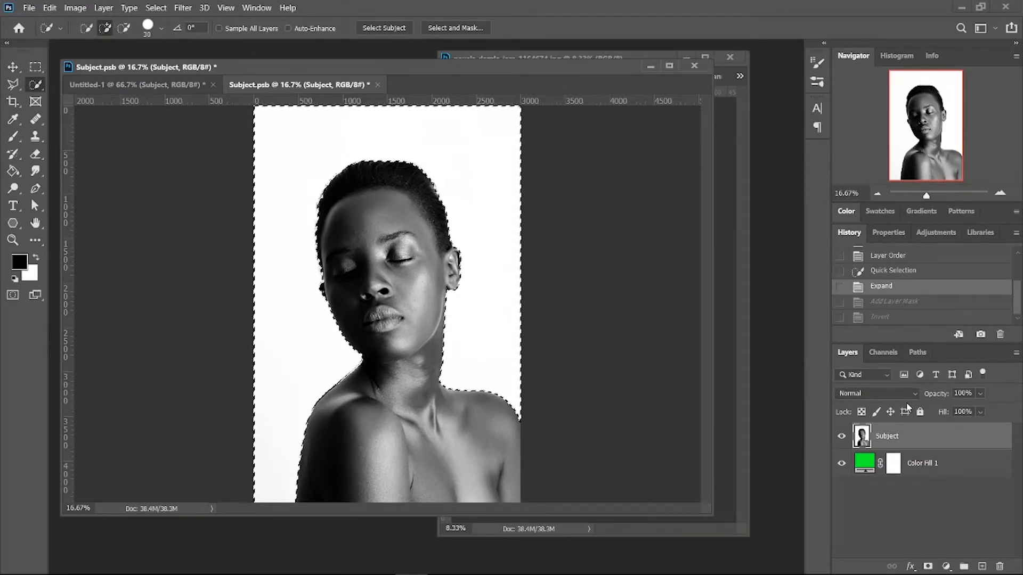
Invert the selection and add it as a layer mask on the Subject layer to hide the white background
key(ctrl+shift+i)
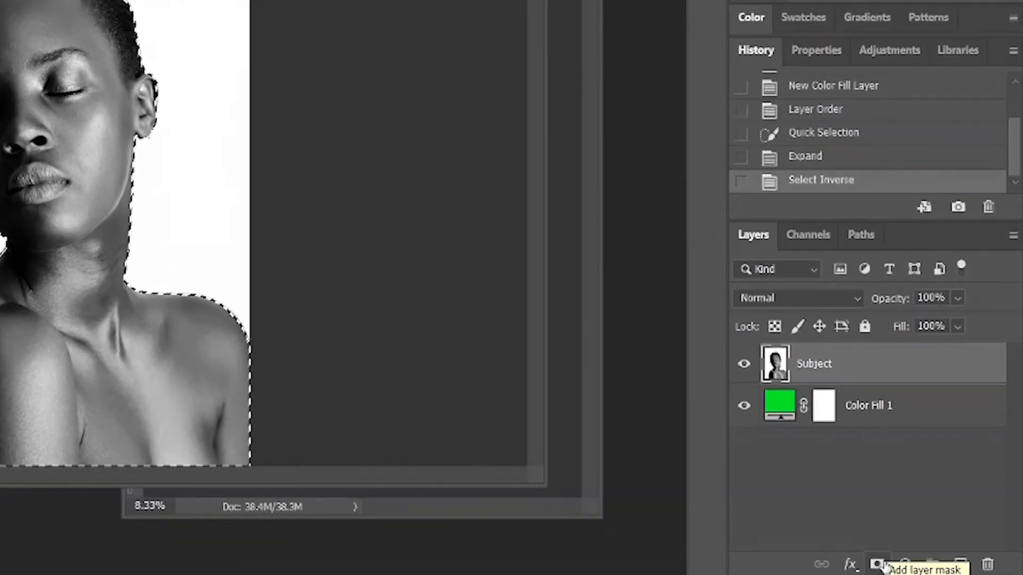
click(883, 567)
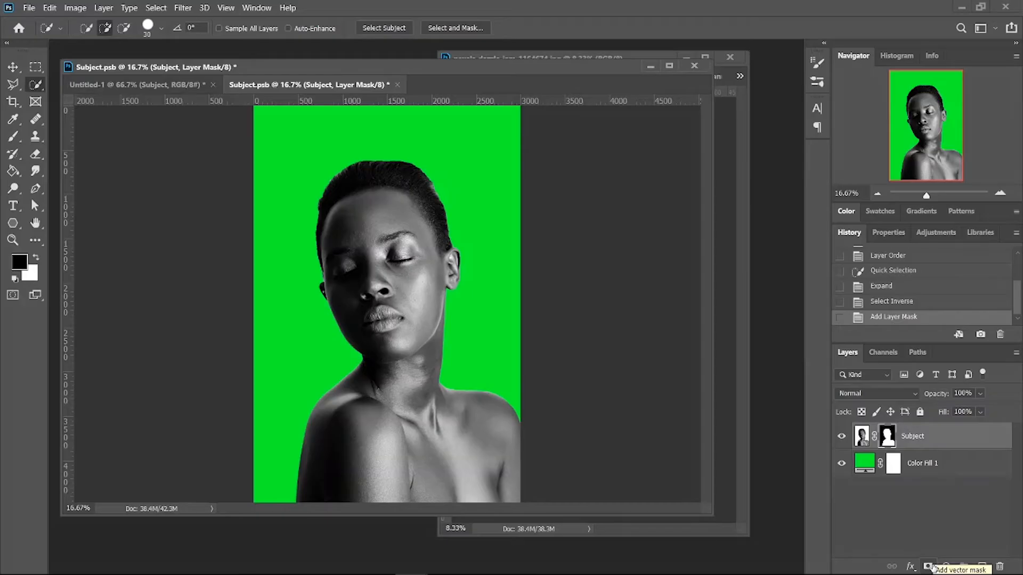
Examine the masked edges along the woman's shoulder, hair and ear at 100% zoom
click(1004, 194)
click(1003, 194)
click(1003, 194)
click(1003, 194)
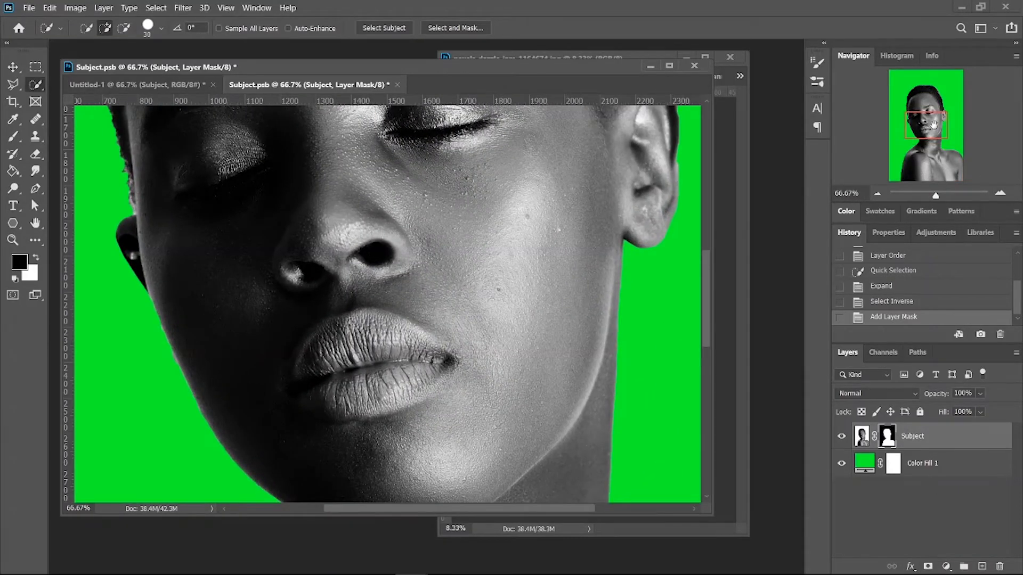
drag(934, 124, 910, 169)
click(1001, 193)
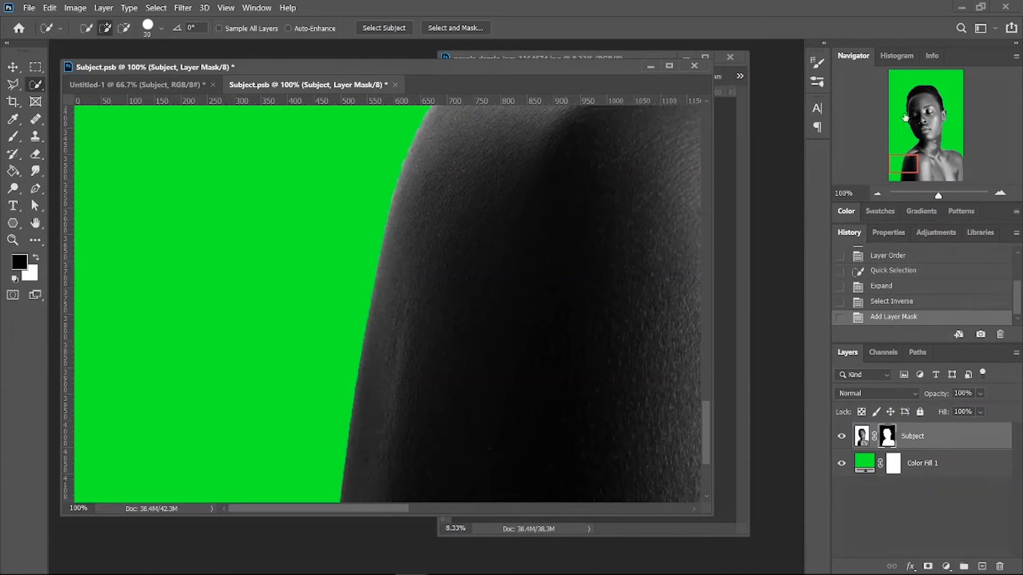
drag(940, 116, 945, 110)
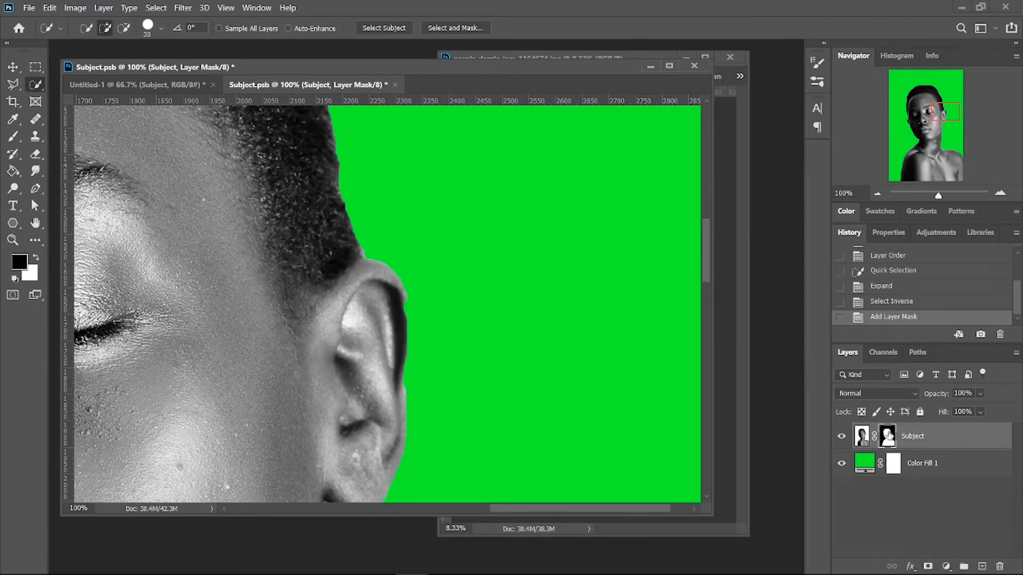
Restore the cut-off outer edge of the ear by painting white on the Subject mask with a 35 px hard brush at 100% opacity
click(13, 136)
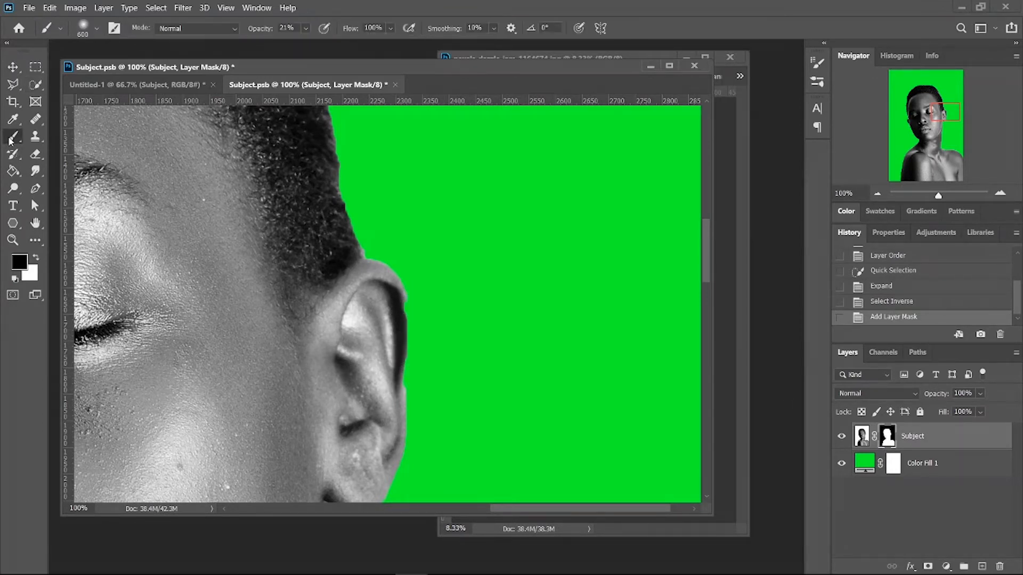
click(96, 29)
click(49, 130)
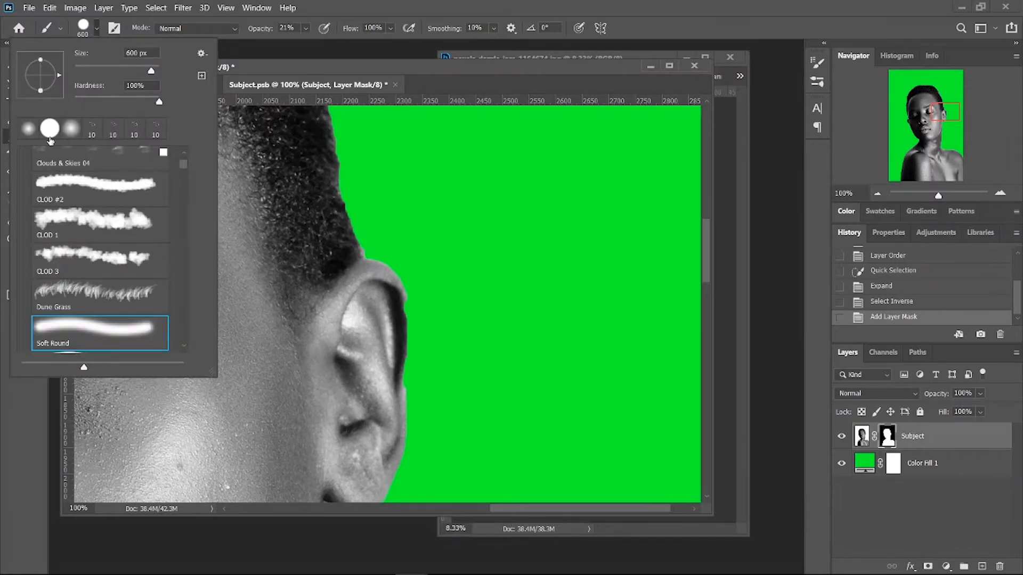
key(Return)
key(bracketleft)
key(bracketleft)
key(bracketleft)
key(bracketleft)
key(bracketleft)
key(bracketleft)
key(bracketleft)
key(bracketleft)
key(bracketleft)
key(bracketleft)
key(bracketleft)
key(bracketleft)
key(bracketleft)
key(bracketleft)
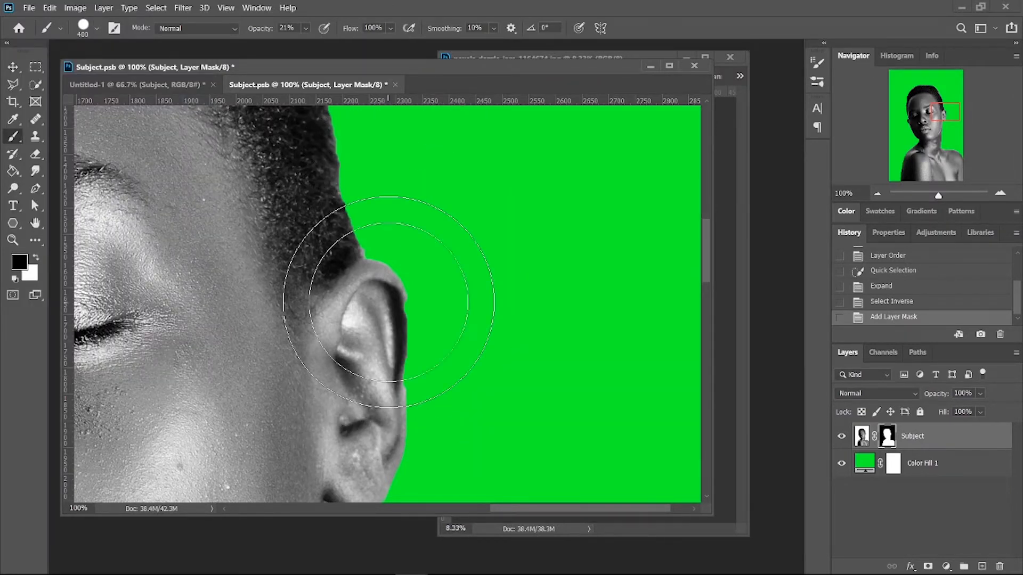
key(bracketleft)
key(bracketleft)
key(bracketleft)
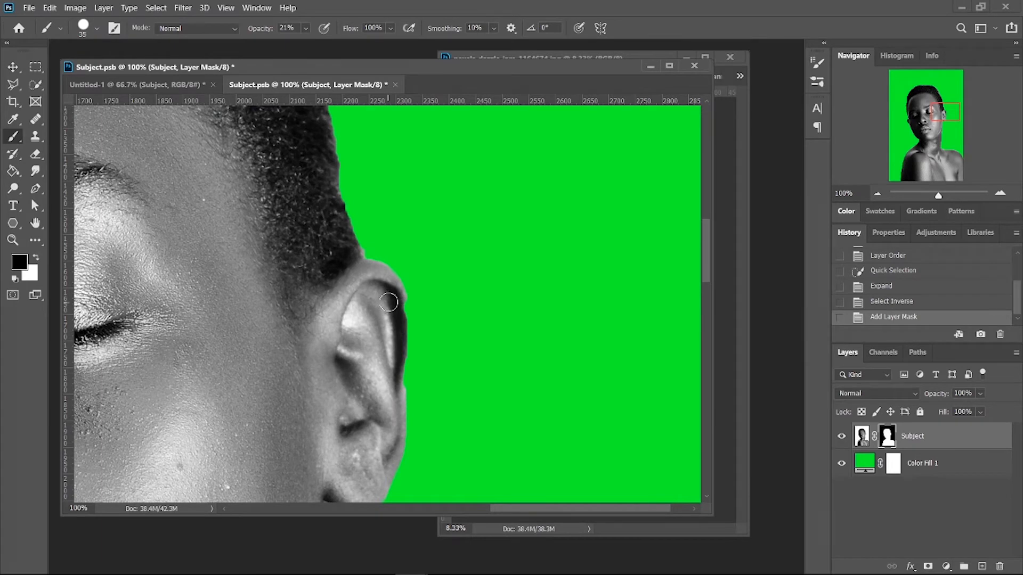
key(x)
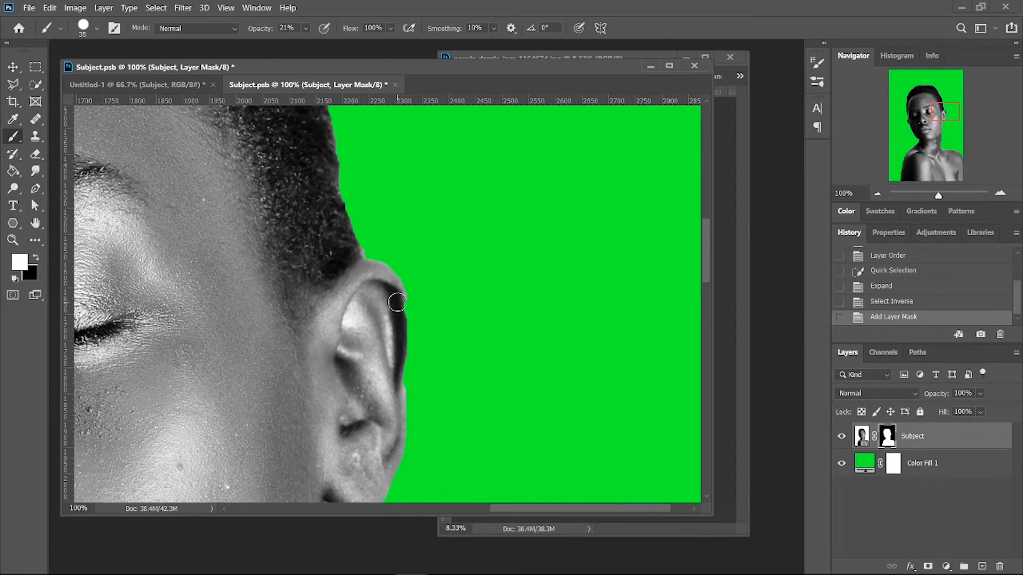
drag(397, 299, 405, 311)
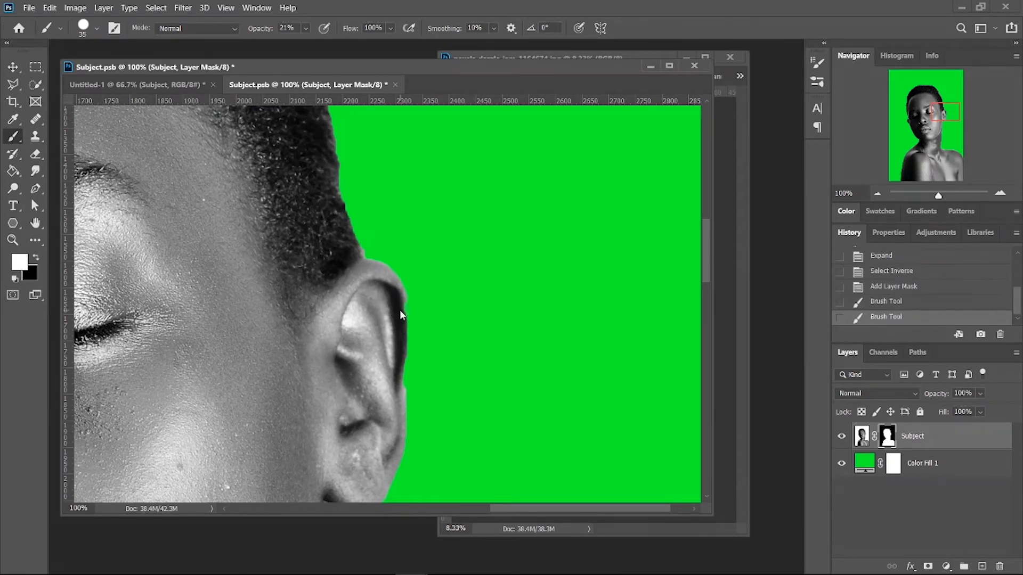
click(305, 29)
click(397, 306)
mouse_move(397, 307)
mouse_down()
mouse_move(406, 312)
mouse_move(399, 390)
mouse_up()
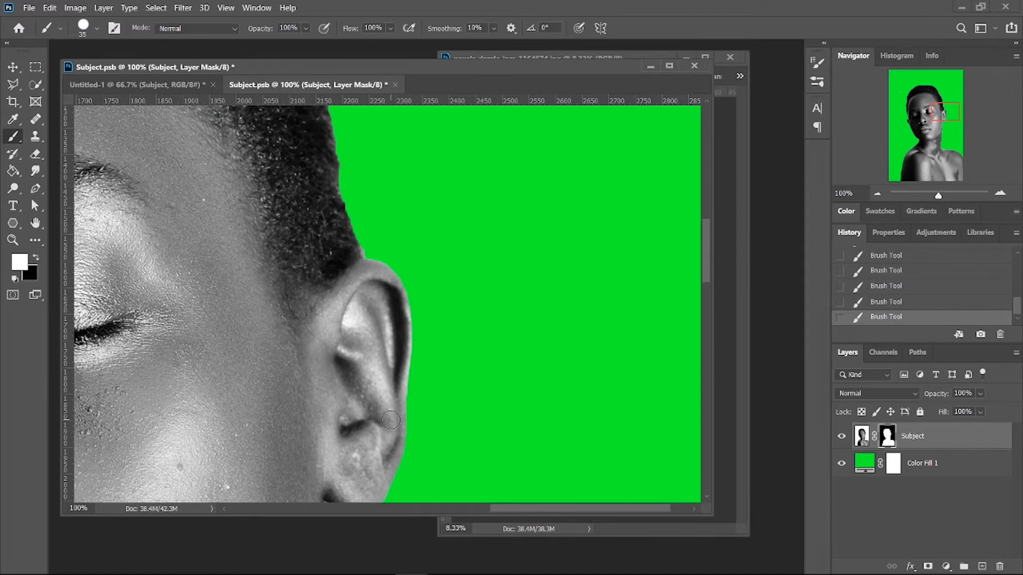
Shift the masked woman slightly left on the canvas to make room beside her cropped shoulder
drag(955, 102, 970, 158)
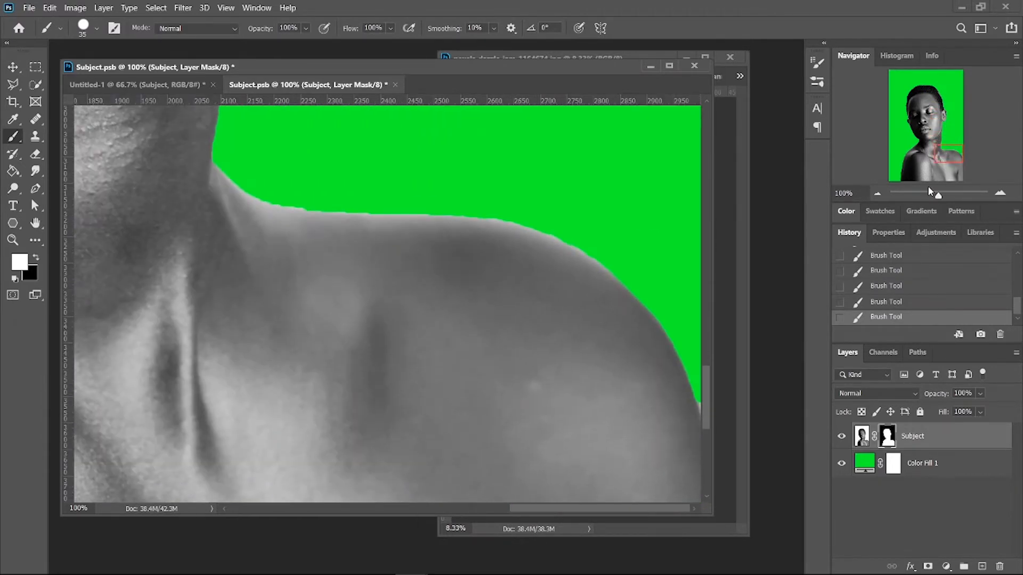
click(877, 194)
click(877, 195)
click(877, 194)
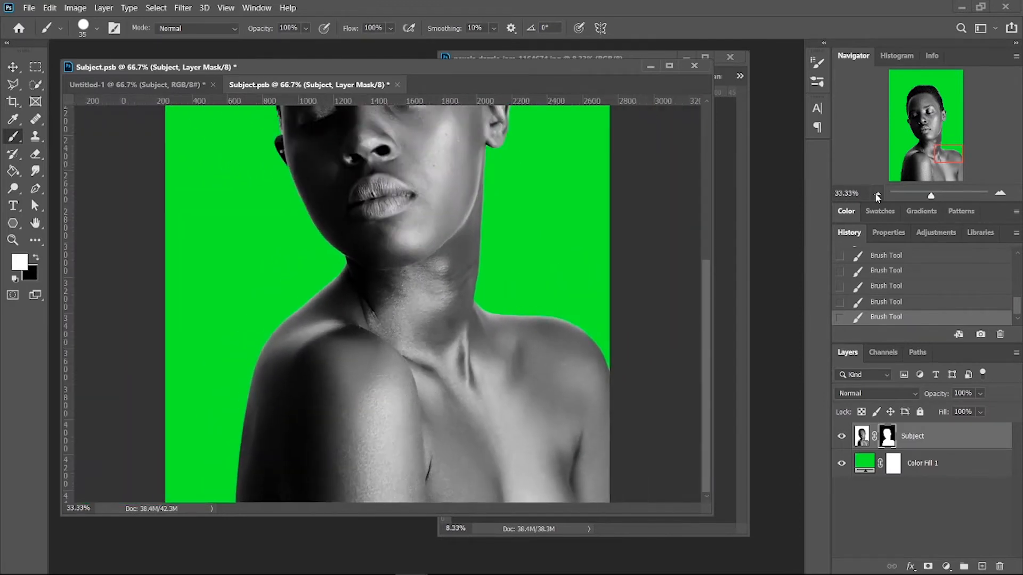
click(877, 194)
click(877, 194)
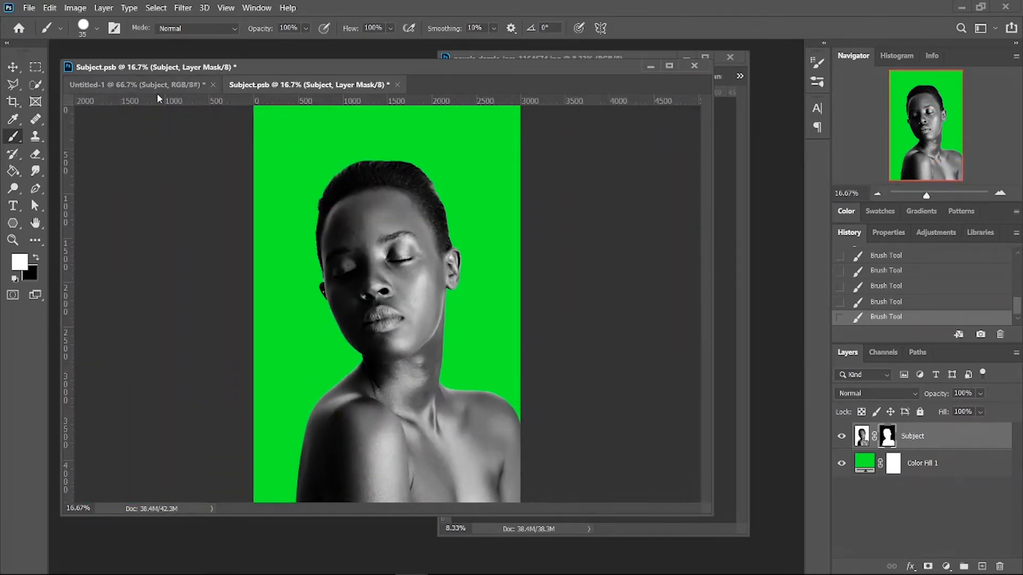
click(13, 66)
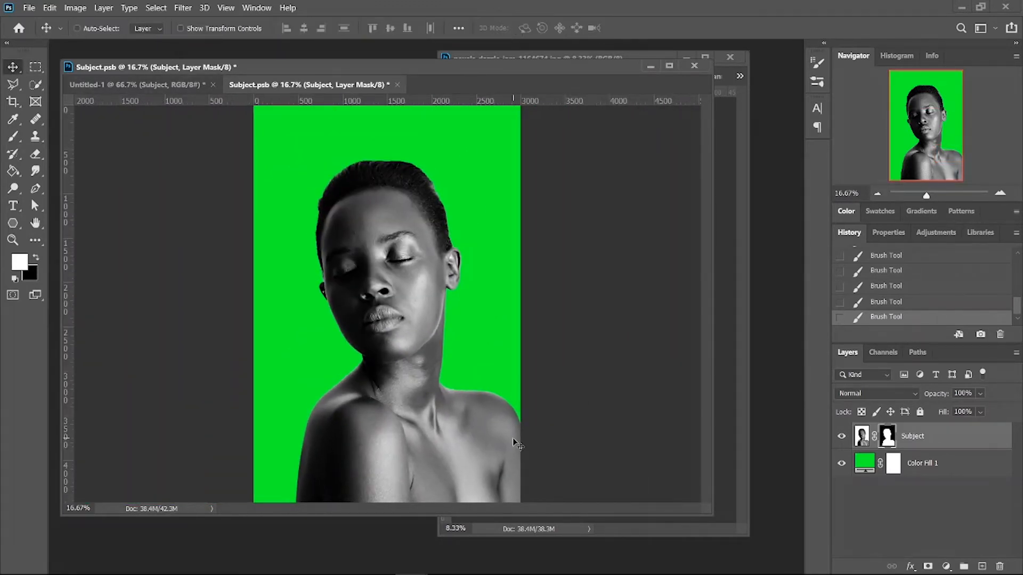
drag(501, 435, 482, 434)
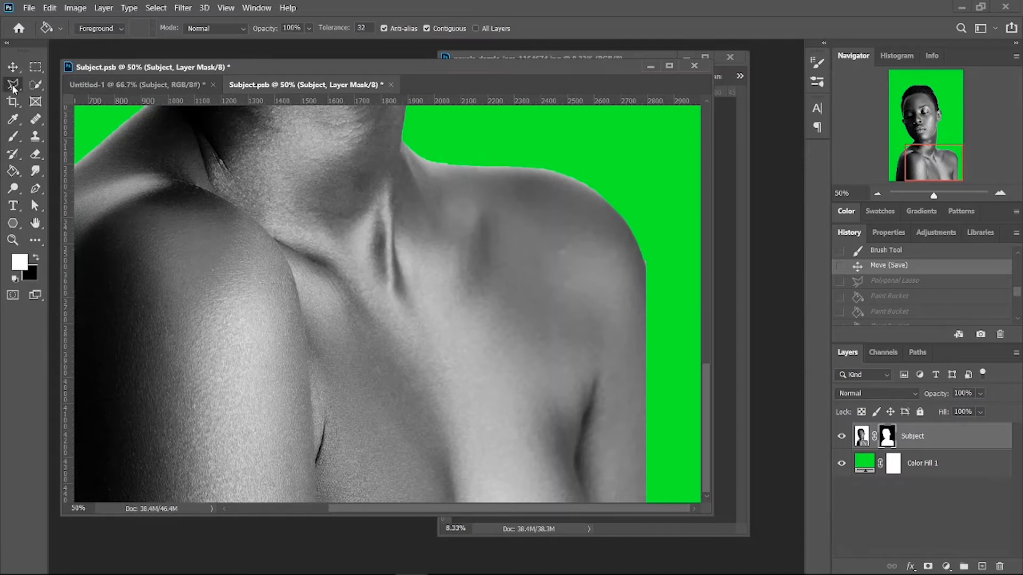
Draw a closed Pen path beside the cropped shoulder, curving outward down to the canvas bottom to outline the missing arm
key(l)
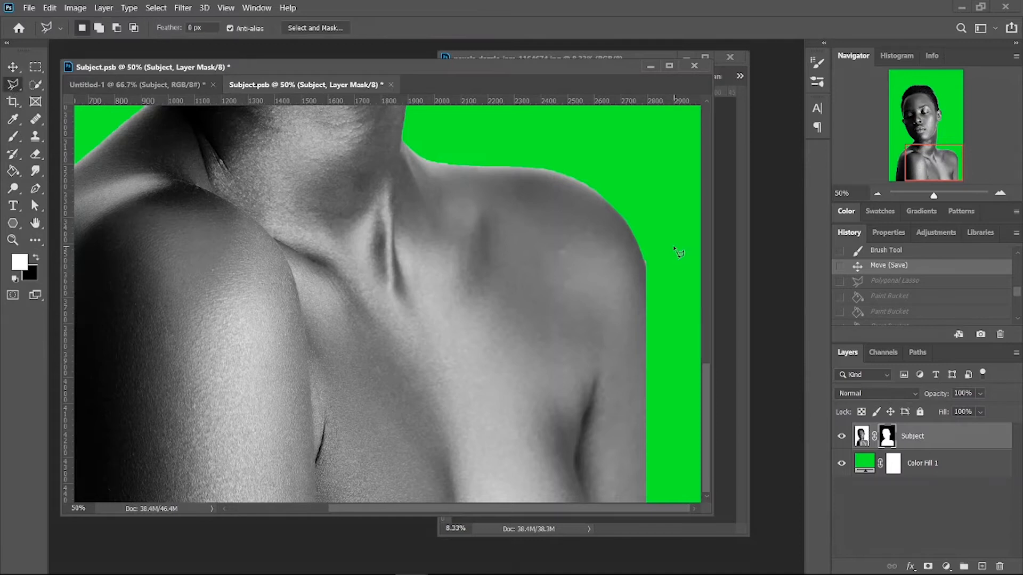
click(35, 188)
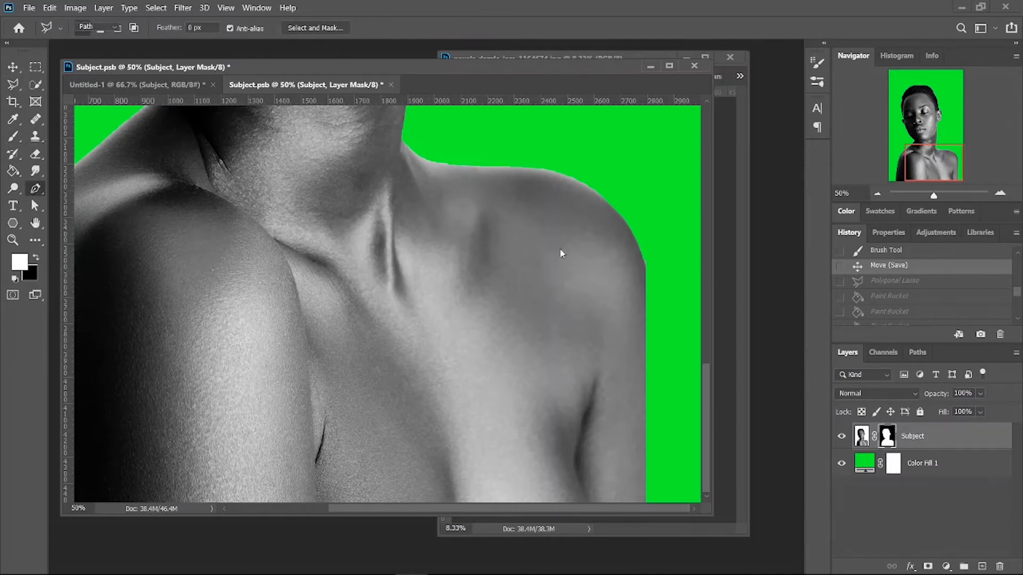
click(638, 244)
click(646, 262)
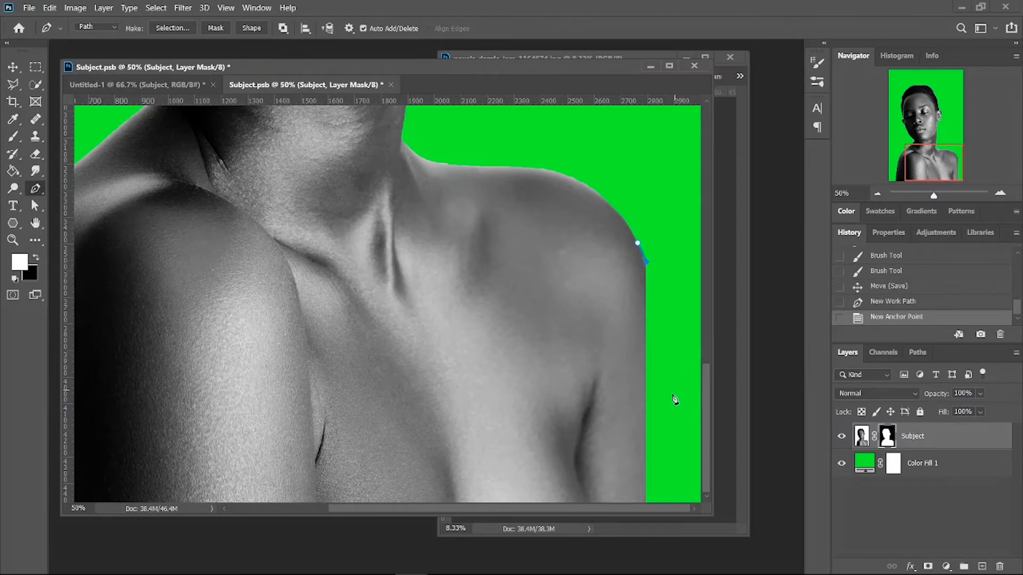
drag(685, 416, 686, 482)
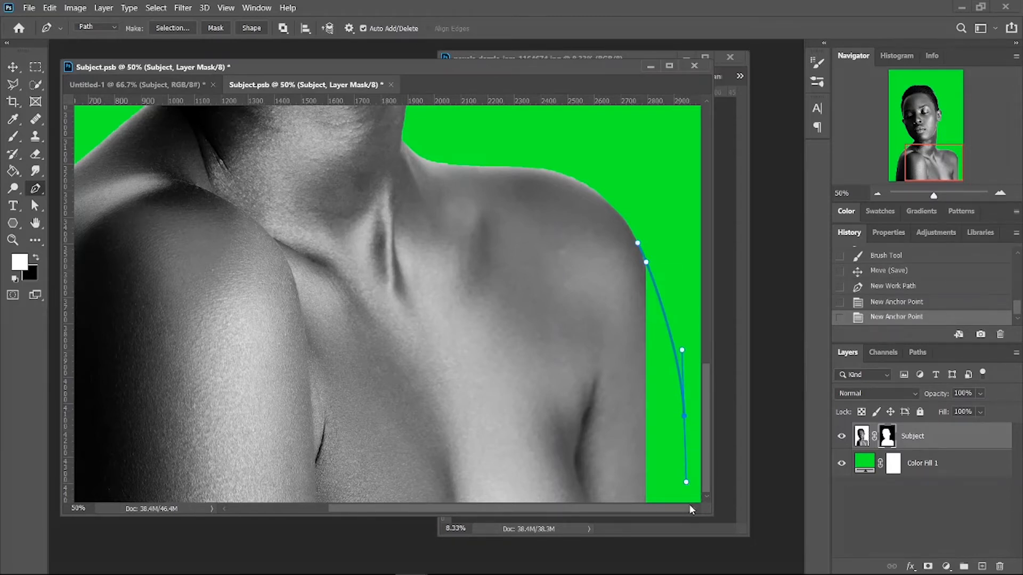
click(687, 502)
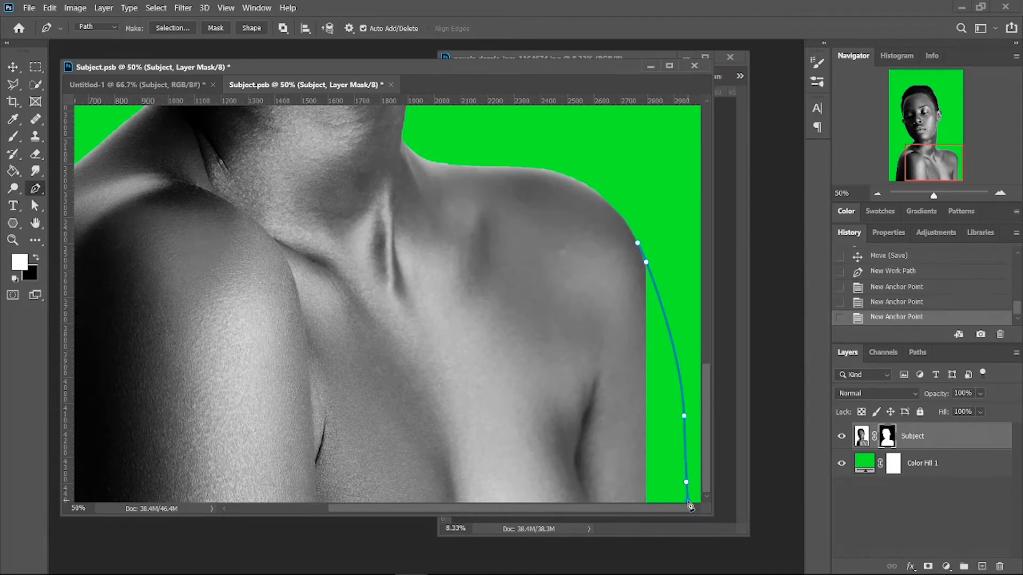
click(623, 501)
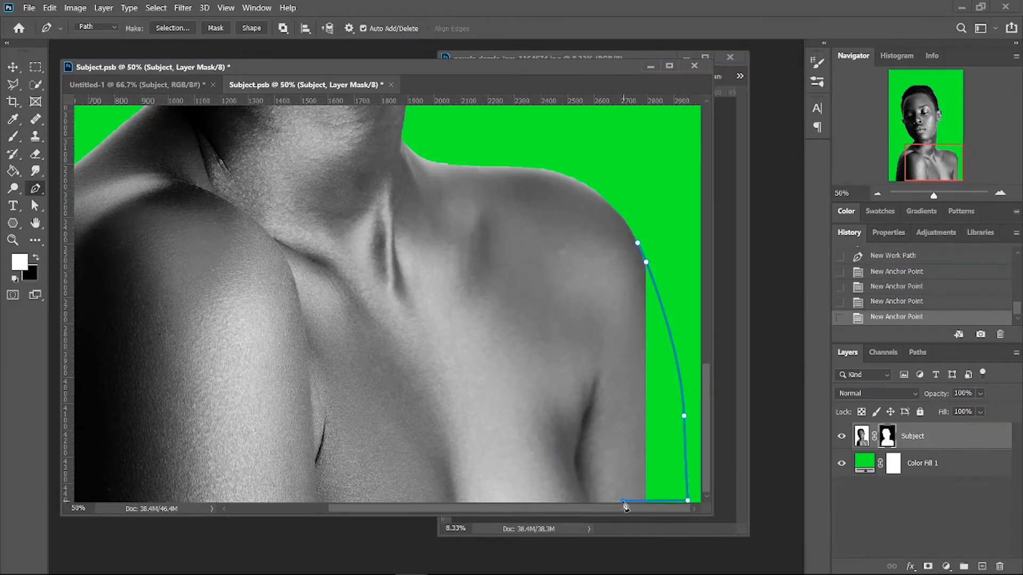
drag(631, 247, 651, 236)
click(640, 245)
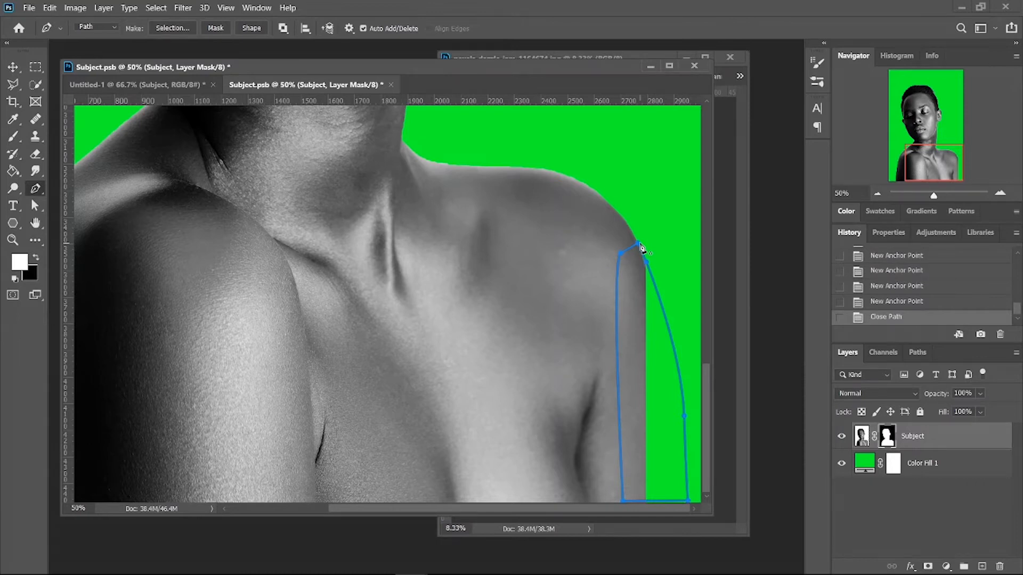
Convert the arm path into a new anti-aliased selection with a feather radius of 0 pixels
right_click(631, 244)
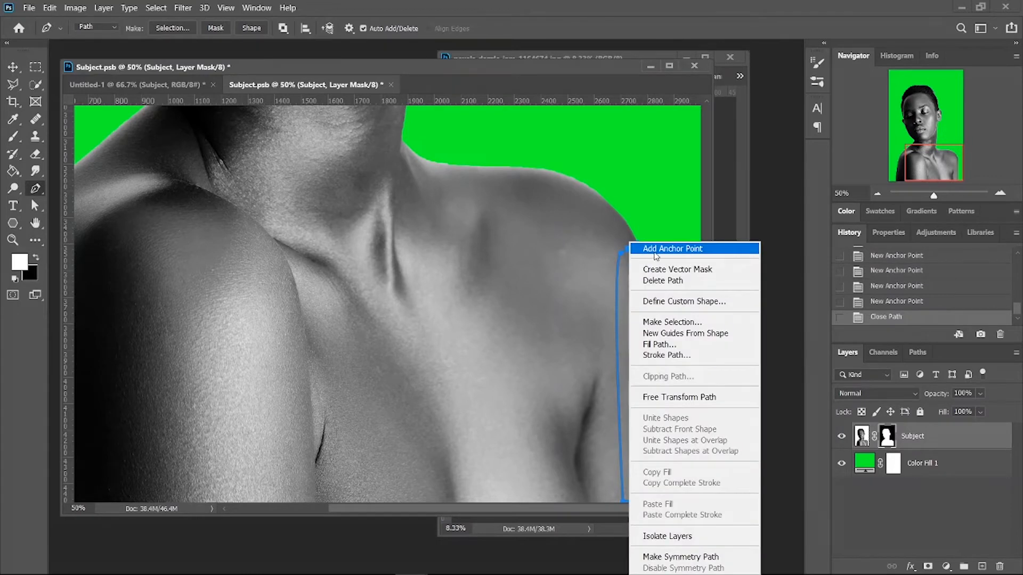
click(707, 324)
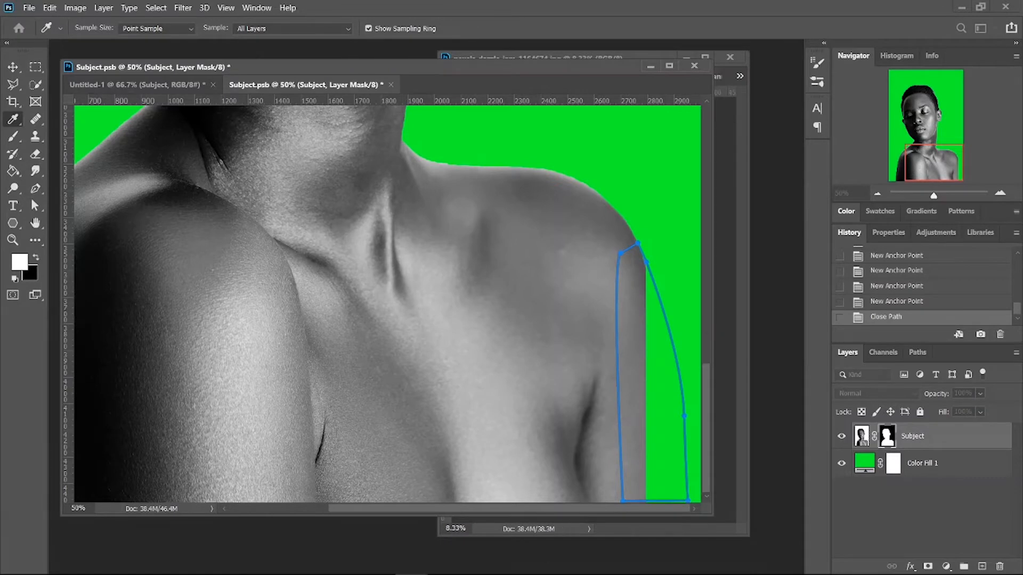
drag(542, 359, 431, 263)
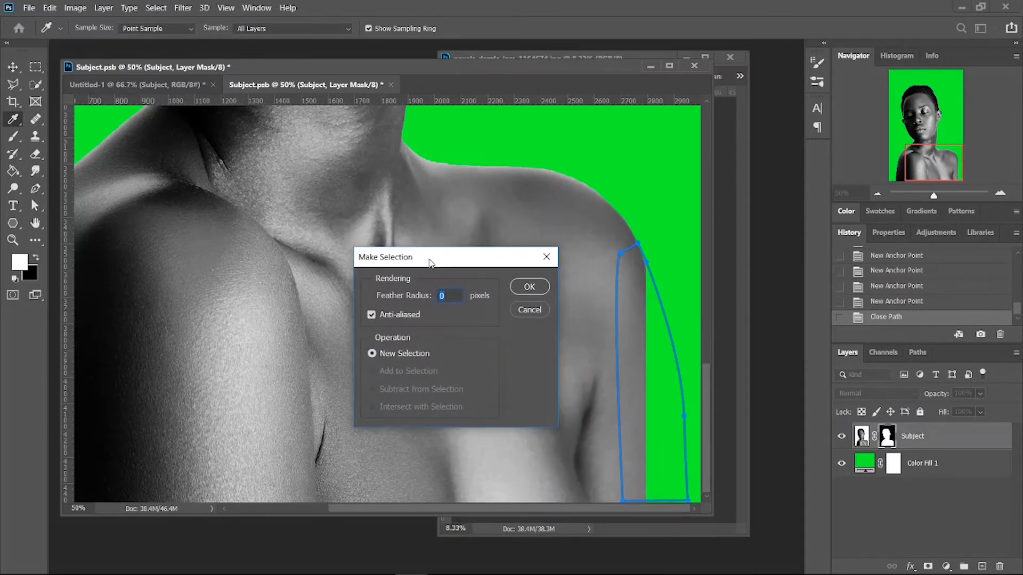
click(542, 287)
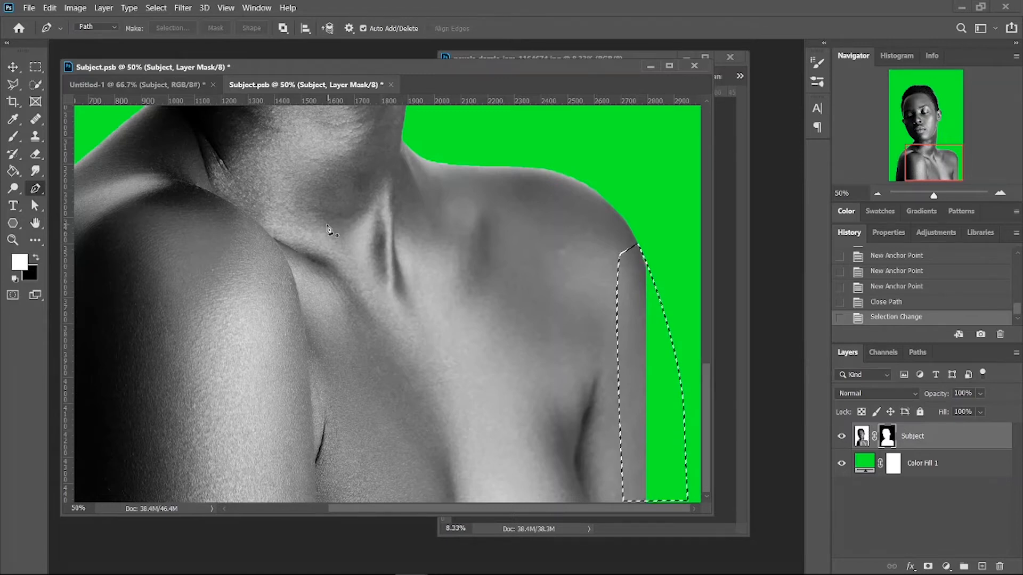
Paint the Subject mask white inside the arm selection with a 500 px brush, and deselect
click(14, 138)
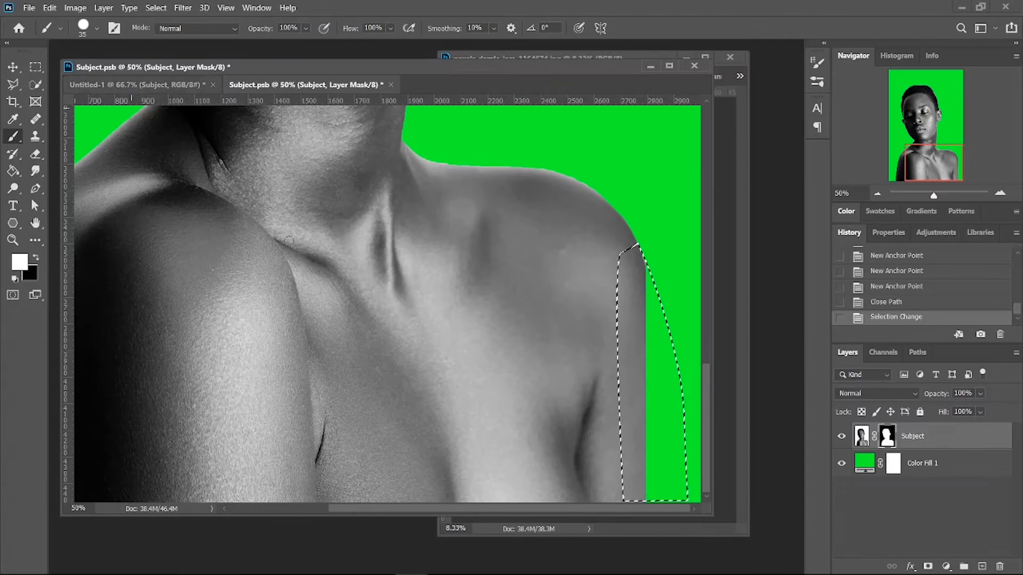
key(bracketright)
key(bracketright)
key(bracketright)
key(bracketright)
key(bracketright)
key(bracketright)
key(bracketright)
key(bracketright)
key(bracketright)
key(bracketright)
key(bracketright)
key(bracketright)
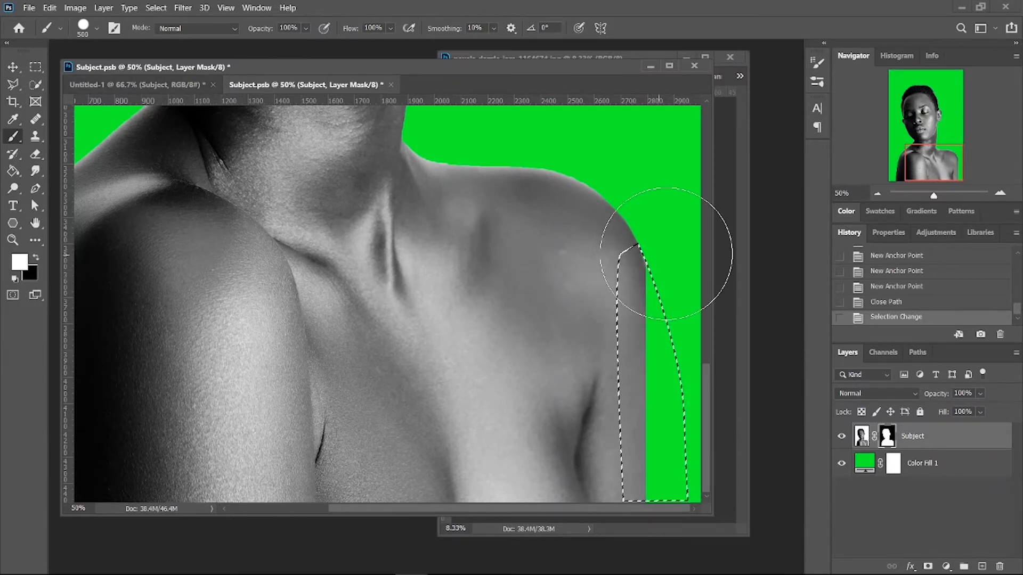
key(bracketright)
key(bracketright)
key(bracketright)
key(bracketright)
mouse_move(686, 459)
mouse_down()
mouse_move(691, 501)
mouse_move(610, 264)
mouse_up()
mouse_move(657, 422)
mouse_down()
mouse_move(676, 494)
mouse_move(651, 349)
mouse_up()
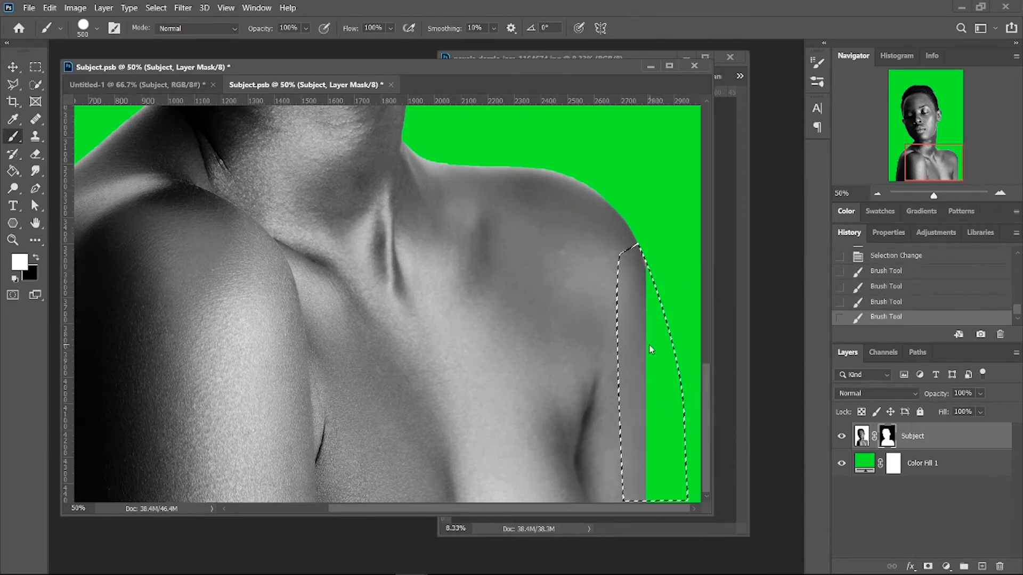
drag(638, 253, 694, 485)
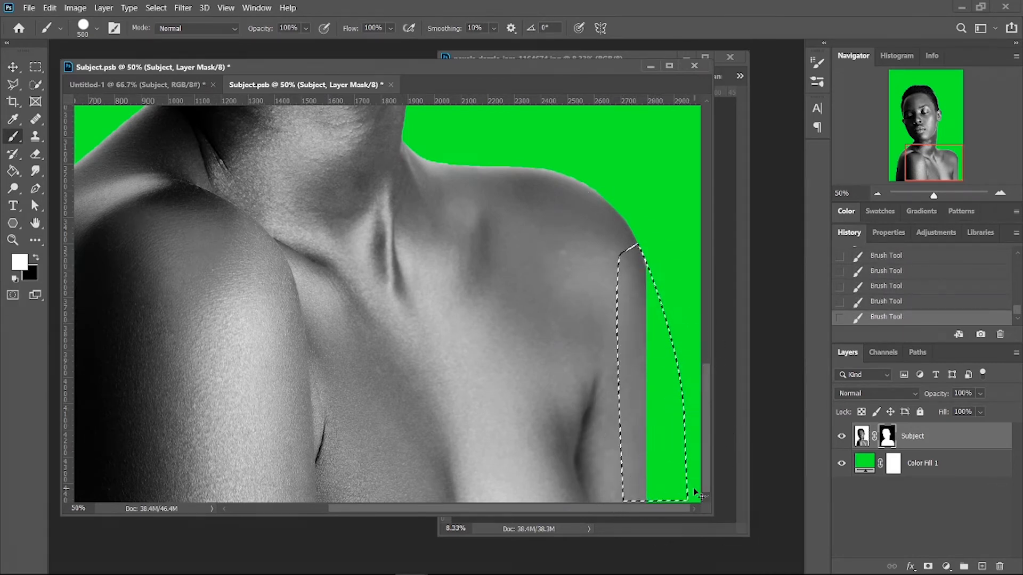
key(ctrl+d)
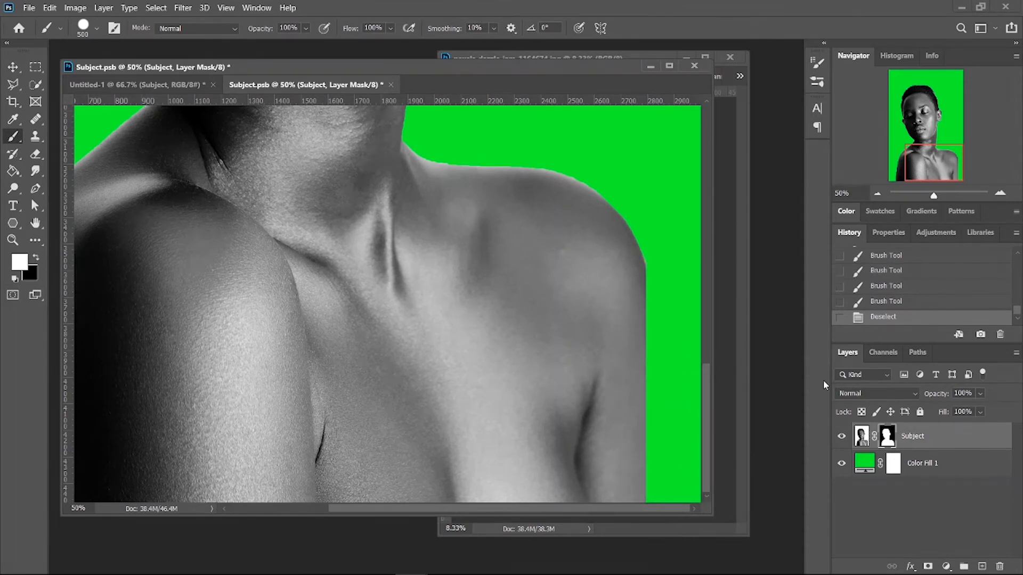
Clone skin into the missing arm area on the Subject layer's image with a 175 px soft Clone Stamp
click(861, 437)
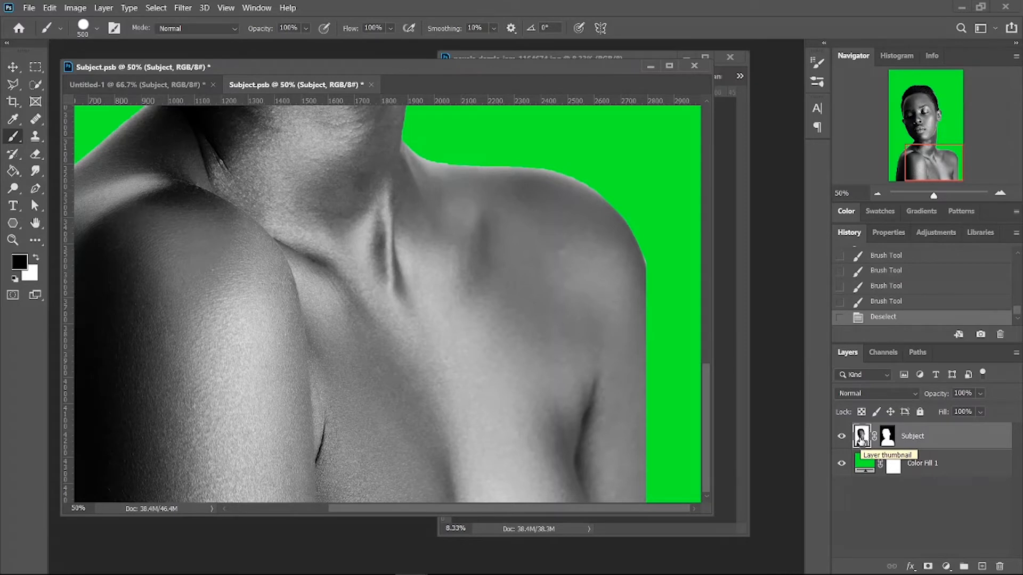
click(36, 138)
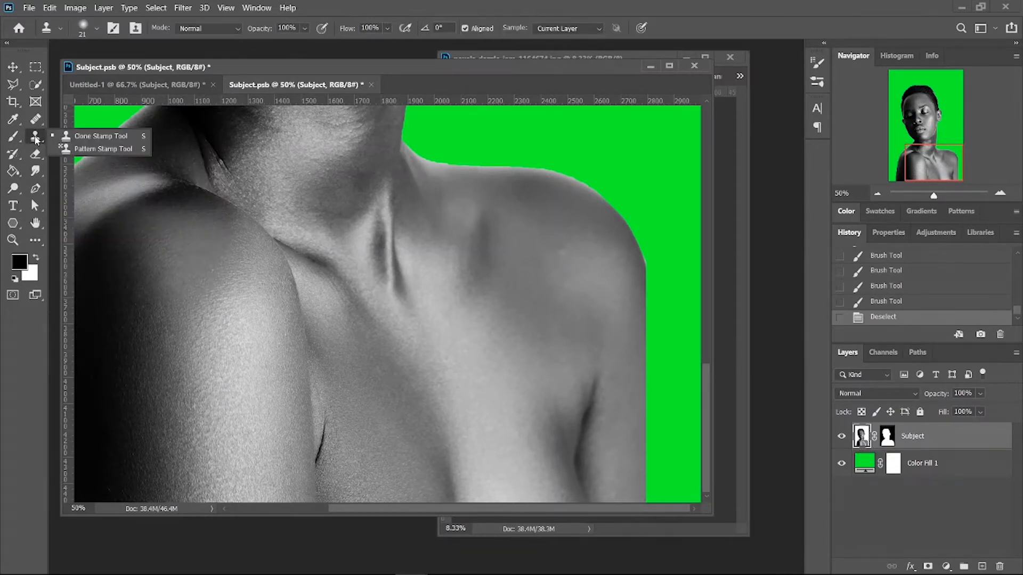
click(65, 134)
click(94, 27)
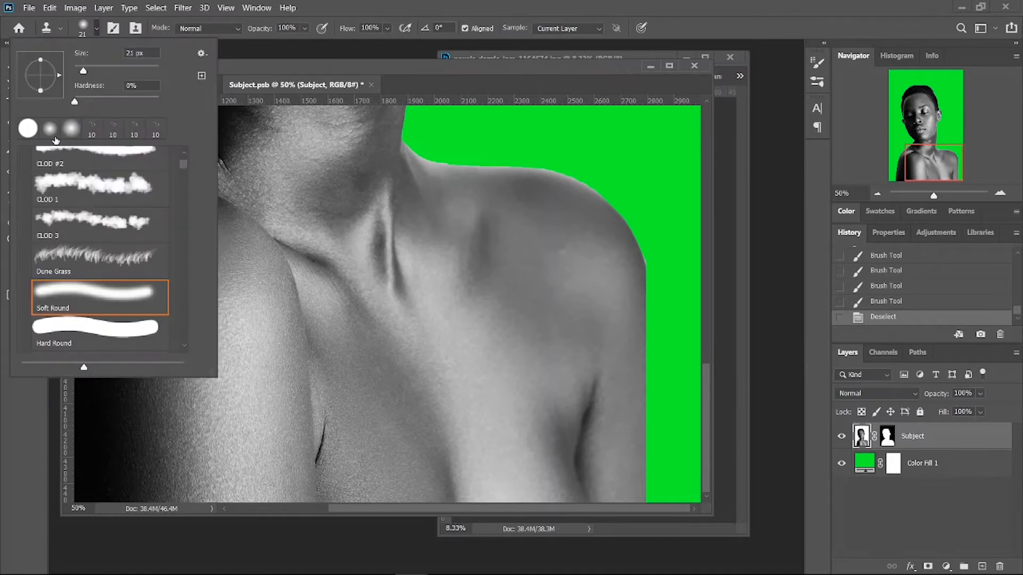
click(419, 5)
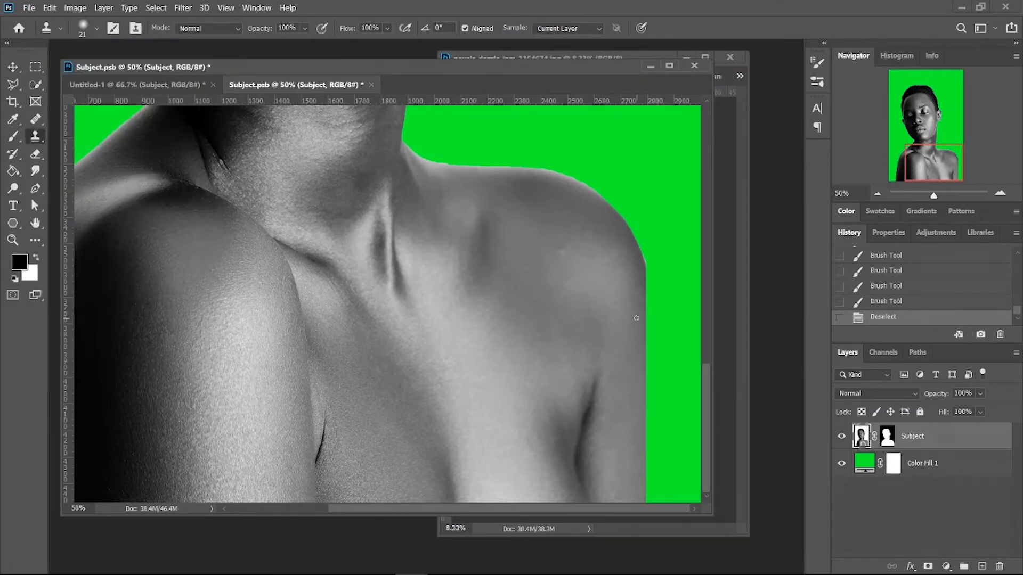
key(bracketright)
key(bracketright)
key(bracketright)
key(bracketright)
key(bracketright)
key(bracketright)
key(bracketright)
key(bracketright)
key(bracketright)
mouse_move(649, 318)
mouse_down()
mouse_move(642, 267)
mouse_move(660, 324)
mouse_move(651, 362)
mouse_move(657, 381)
mouse_move(665, 358)
mouse_move(669, 375)
mouse_move(653, 385)
mouse_move(650, 506)
mouse_move(662, 458)
mouse_move(664, 470)
mouse_move(663, 389)
mouse_move(675, 495)
mouse_move(668, 473)
mouse_up()
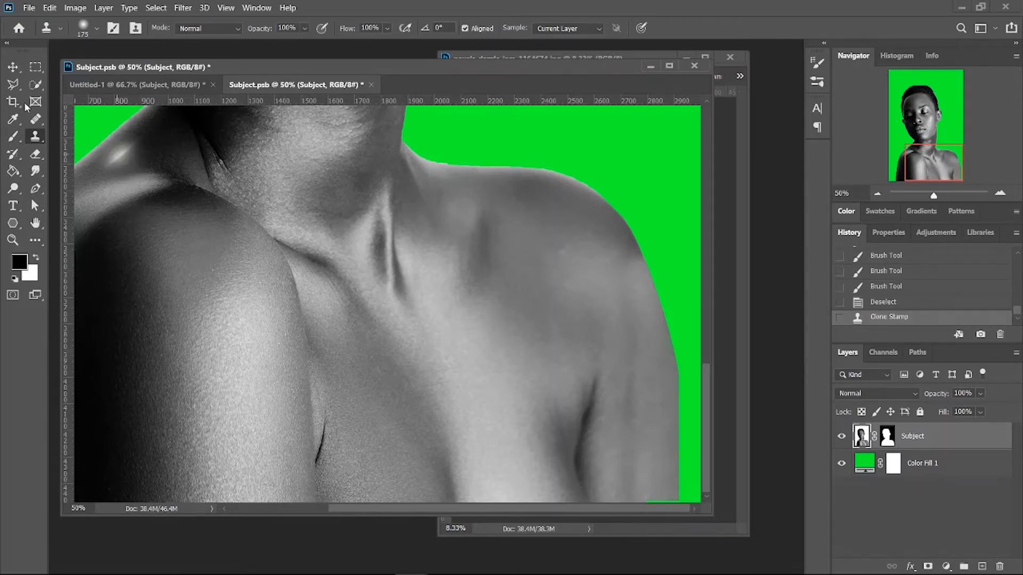
Select a thin strip of the Subject mask at the arm's bottom edge, stretch it to 250% height past the canvas bottom, and deselect
click(33, 67)
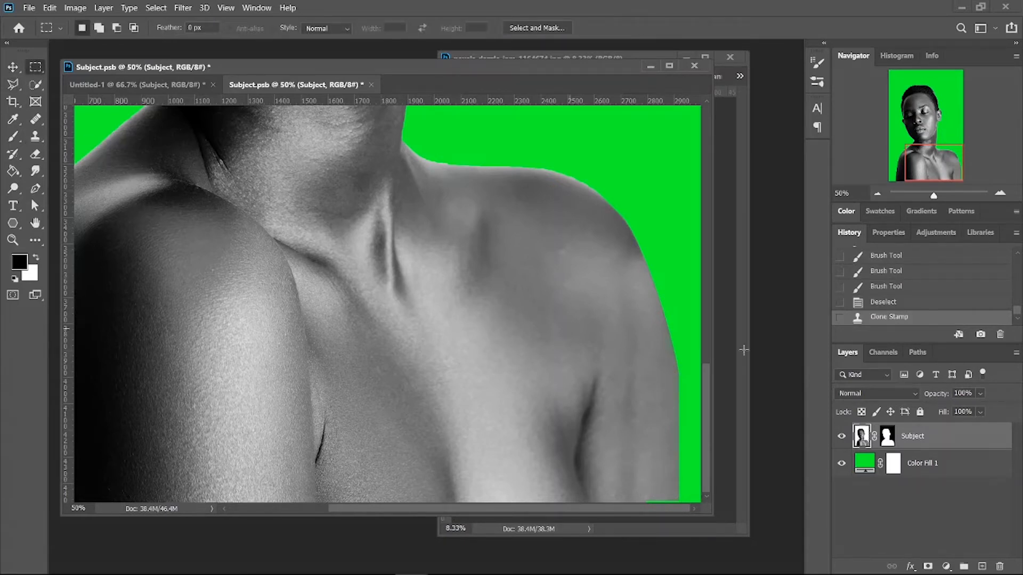
click(887, 437)
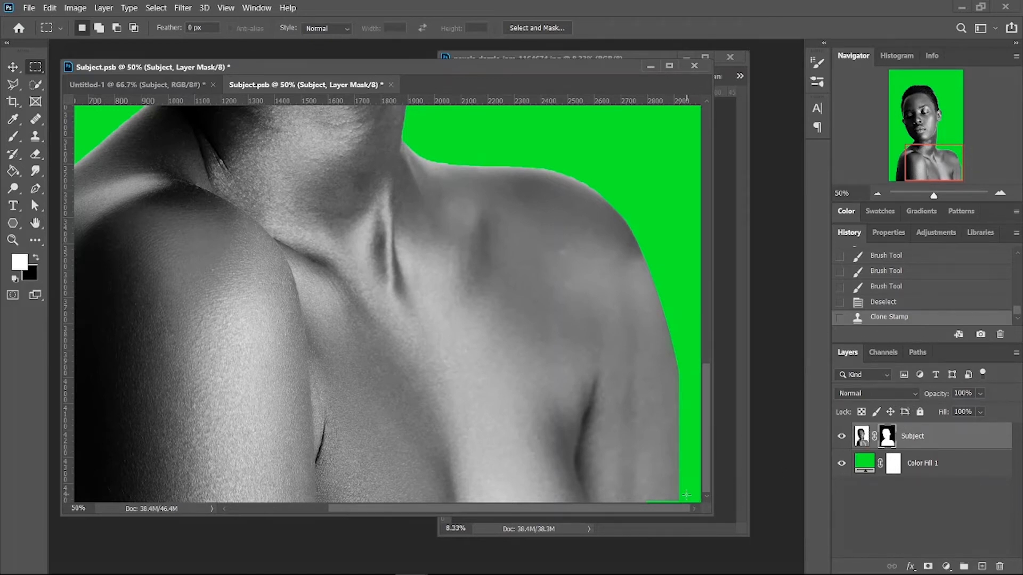
drag(686, 495, 633, 499)
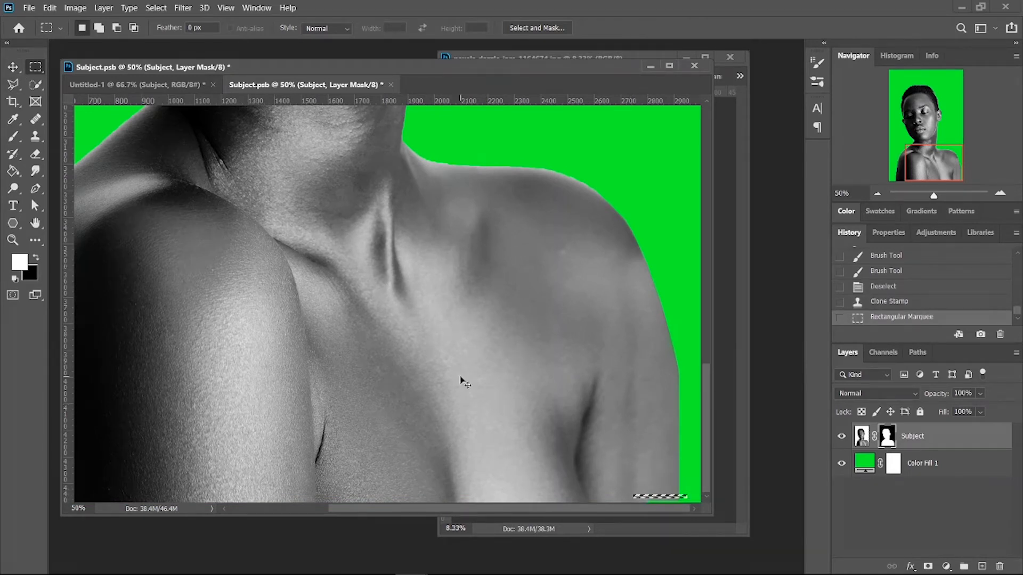
key(ctrl+t)
drag(660, 500, 660, 515)
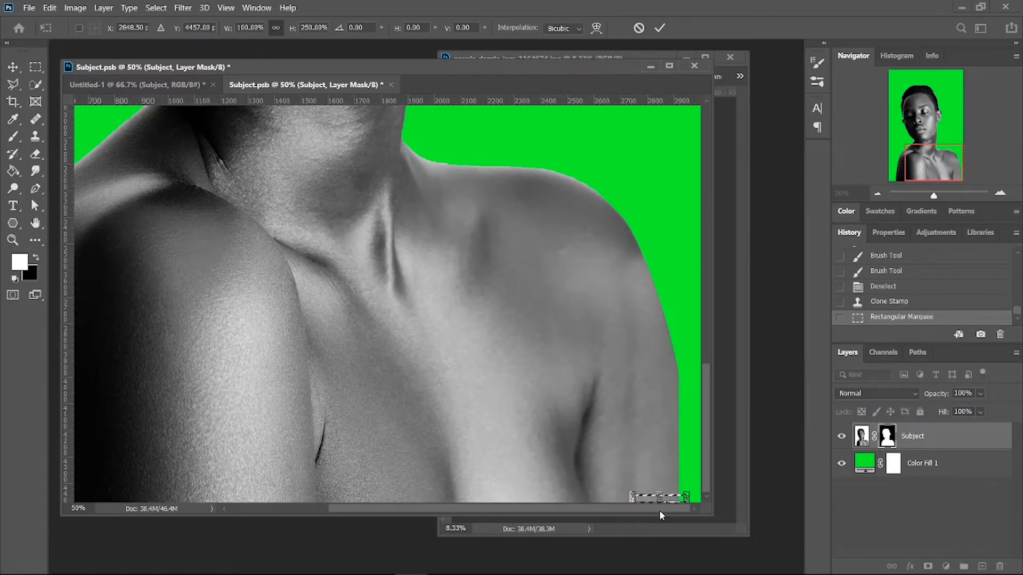
key(Return)
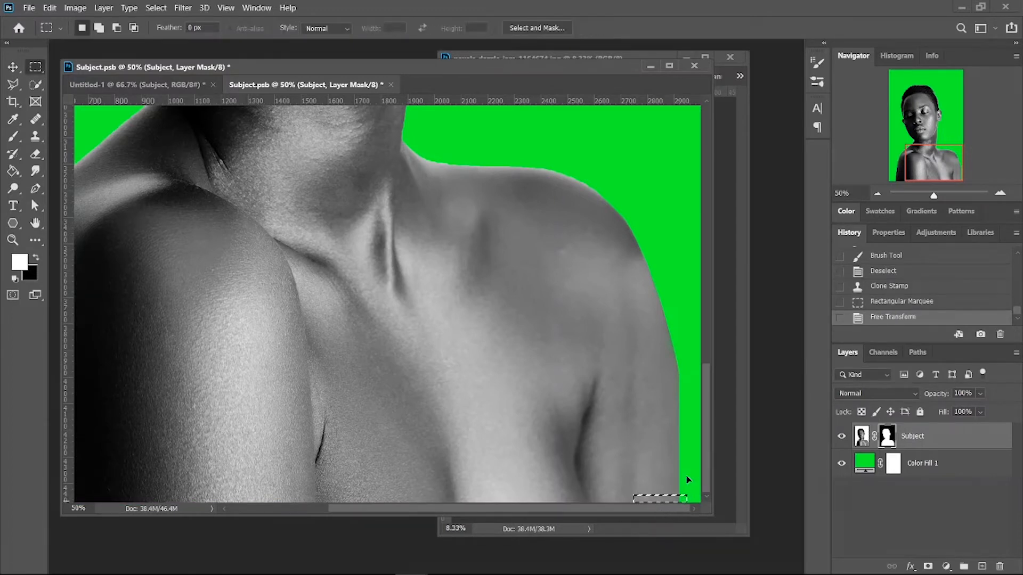
key(ctrl+d)
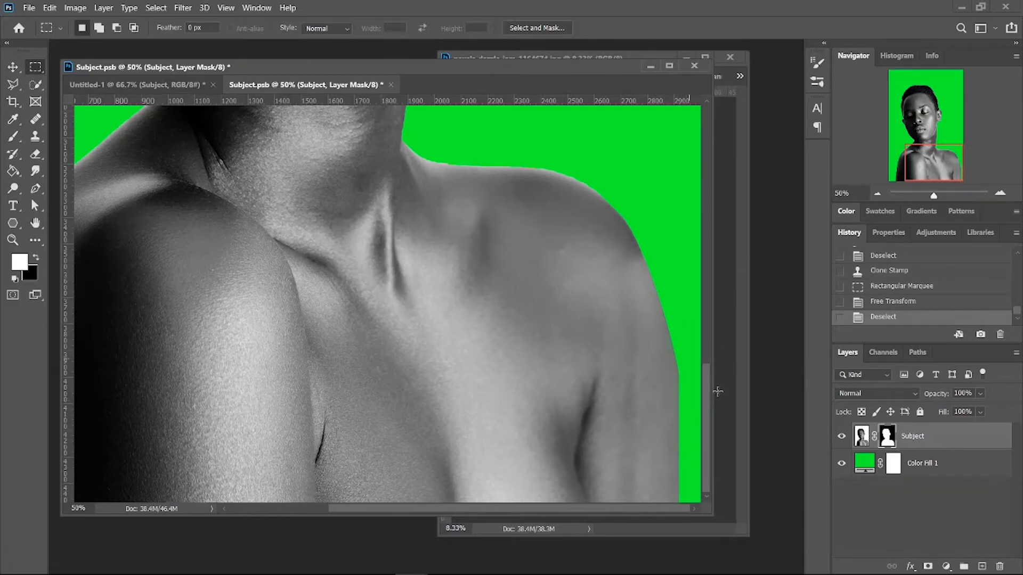
Smooth the mask edge along the rebuilt arm and shoulder with a 400 px Smudge tool at 50% strength
click(34, 172)
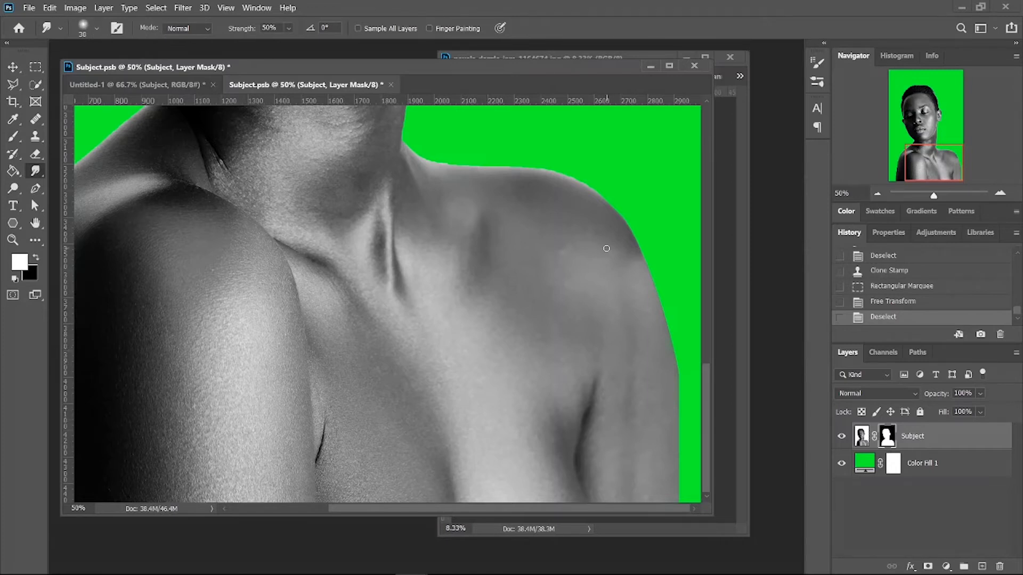
key(bracketright)
key(bracketright)
key(bracketright)
key(bracketright)
key(bracketright)
key(bracketright)
key(bracketright)
key(bracketright)
key(bracketright)
key(bracketright)
key(bracketright)
key(bracketright)
mouse_move(682, 371)
mouse_down()
mouse_move(686, 383)
mouse_move(656, 290)
mouse_up()
drag(648, 266, 625, 210)
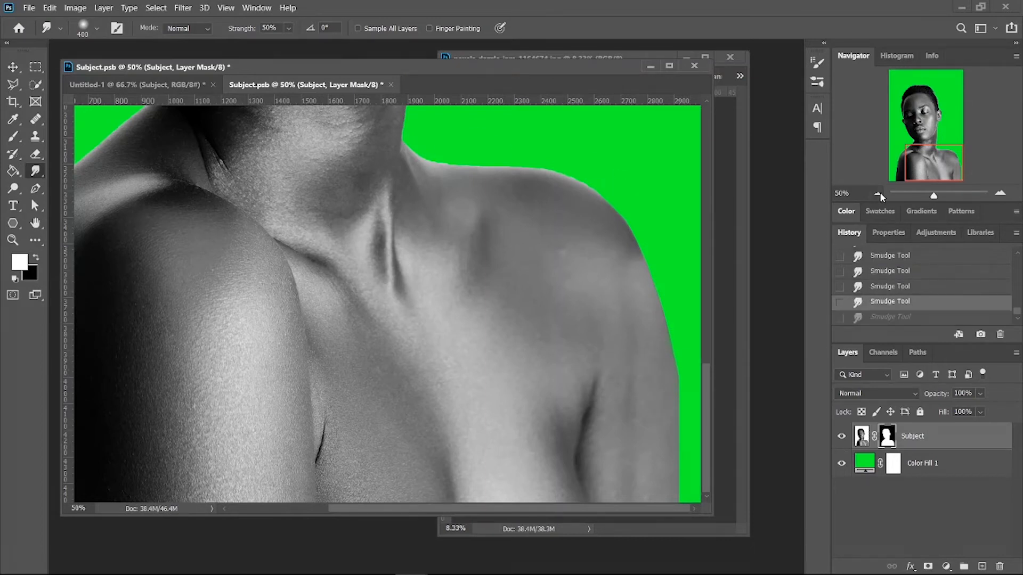
Save Subject.psb and check the updated smart object in the Untitled-1 document
click(879, 194)
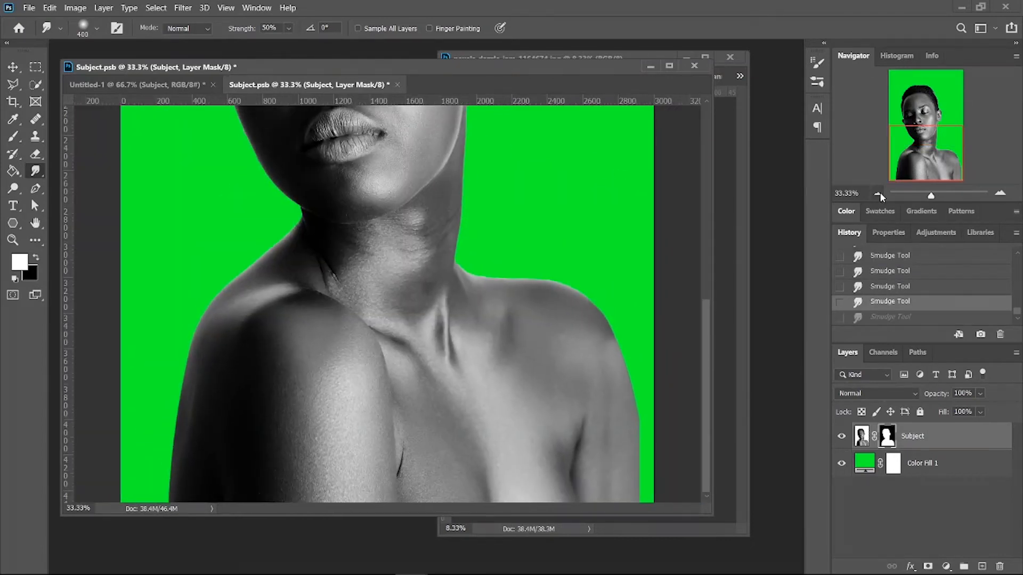
click(879, 194)
click(879, 194)
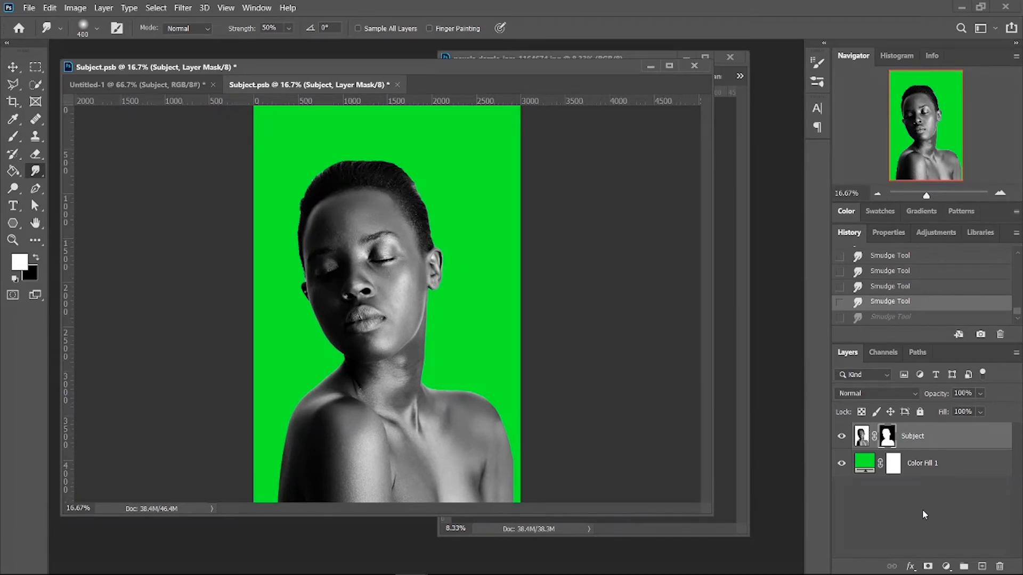
key(ctrl+s)
click(153, 85)
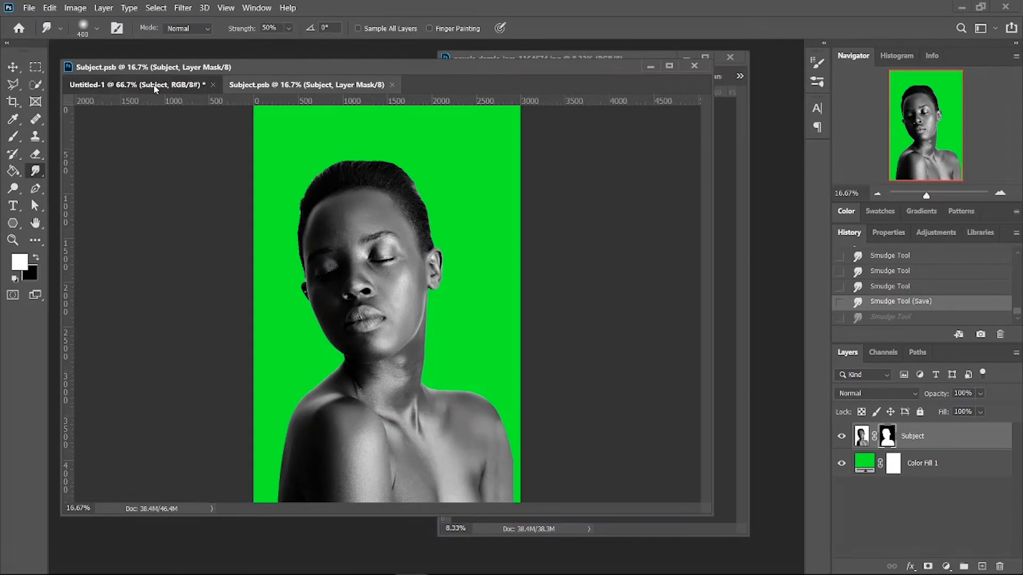
key(x)
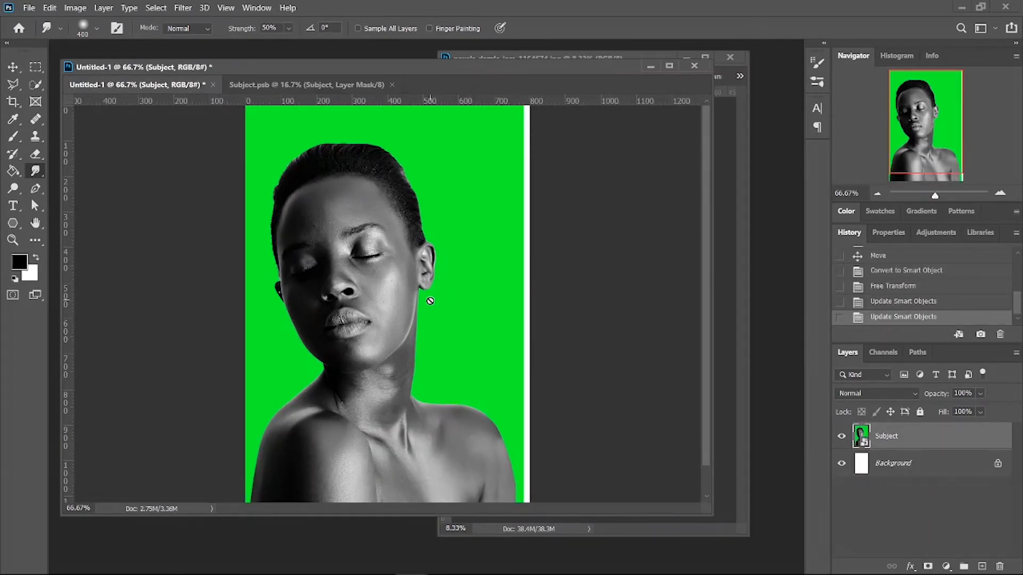
Hide the green Color Fill 1 layer in Subject.psb, and save and close the smart object file
click(276, 81)
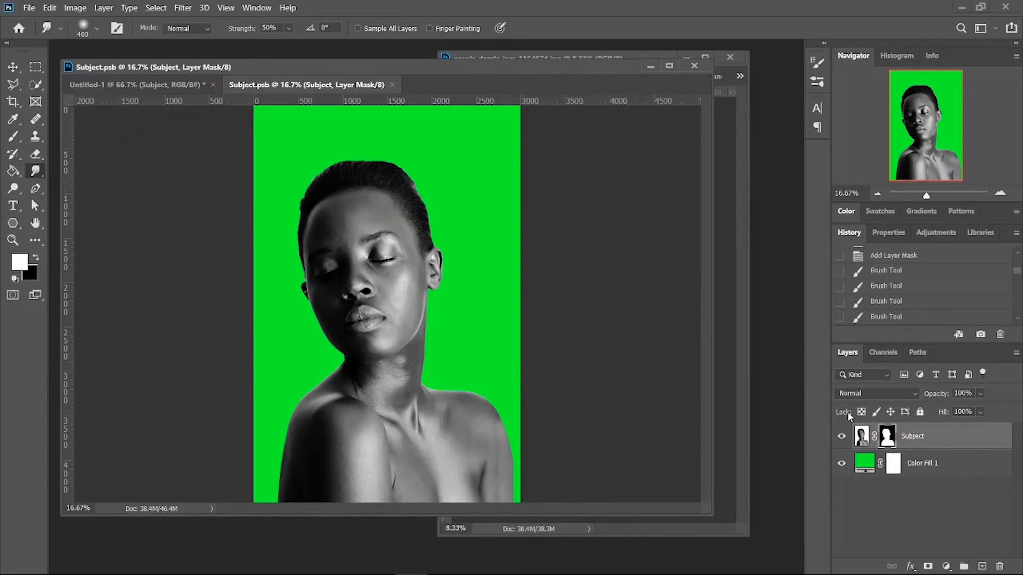
click(845, 462)
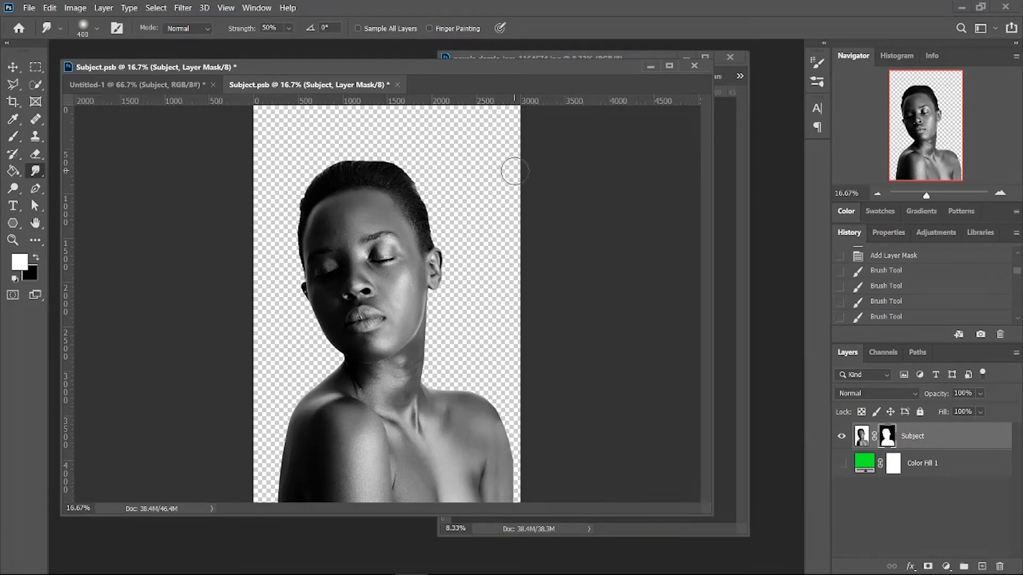
key(ctrl+s)
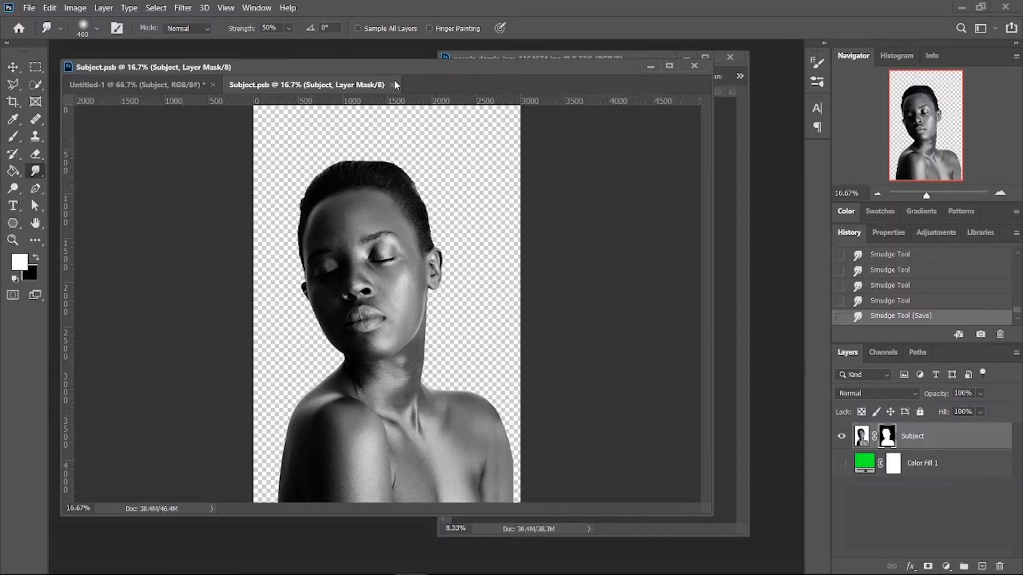
click(393, 85)
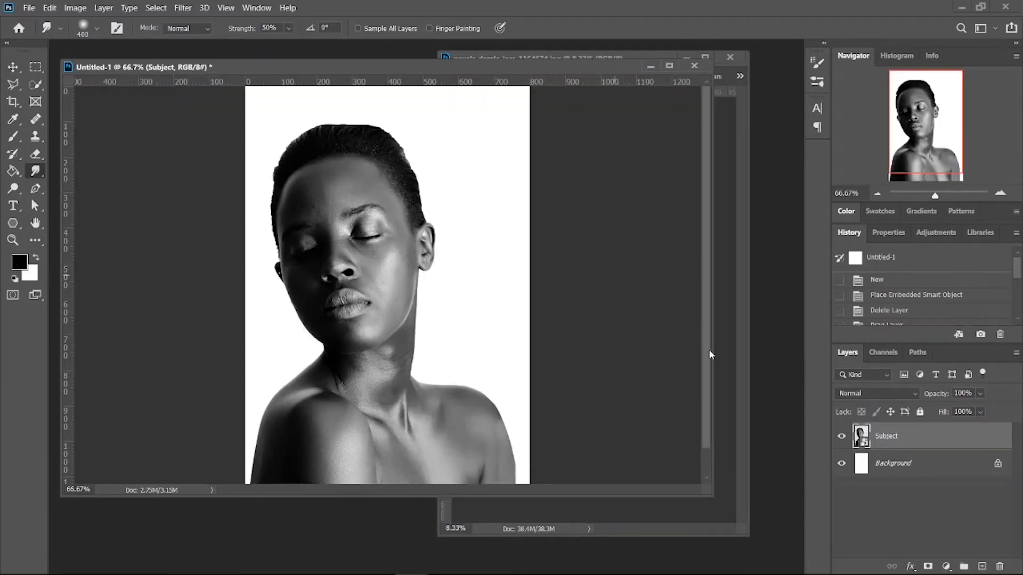
Move the Subject layer up and slightly to the right, and save the document as Double Exposure Photoshop Tutorial.psd
click(19, 66)
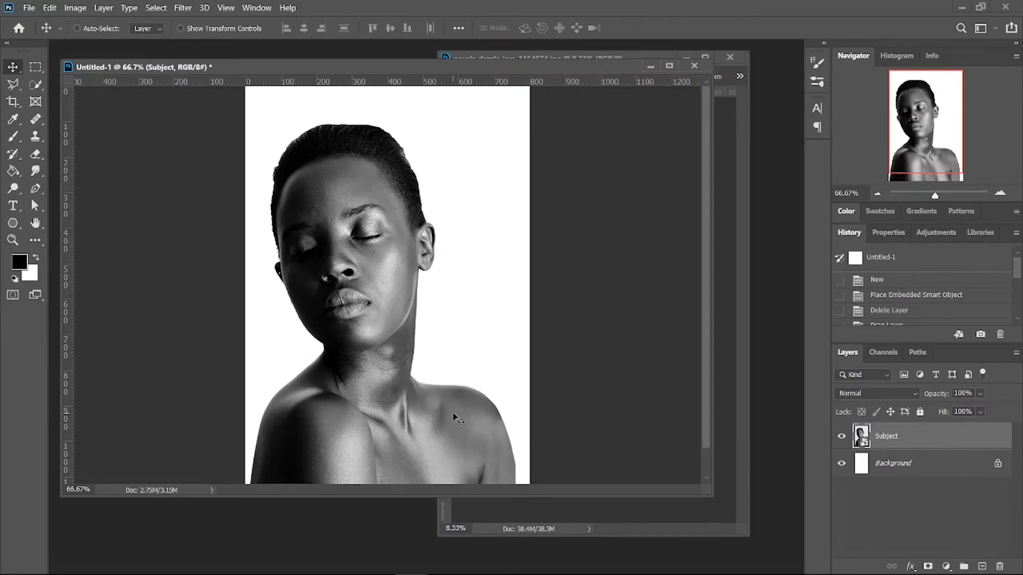
drag(452, 416, 458, 386)
key(Down)
key(Down)
key(Down)
key(shift+Left)
key(shift+Left)
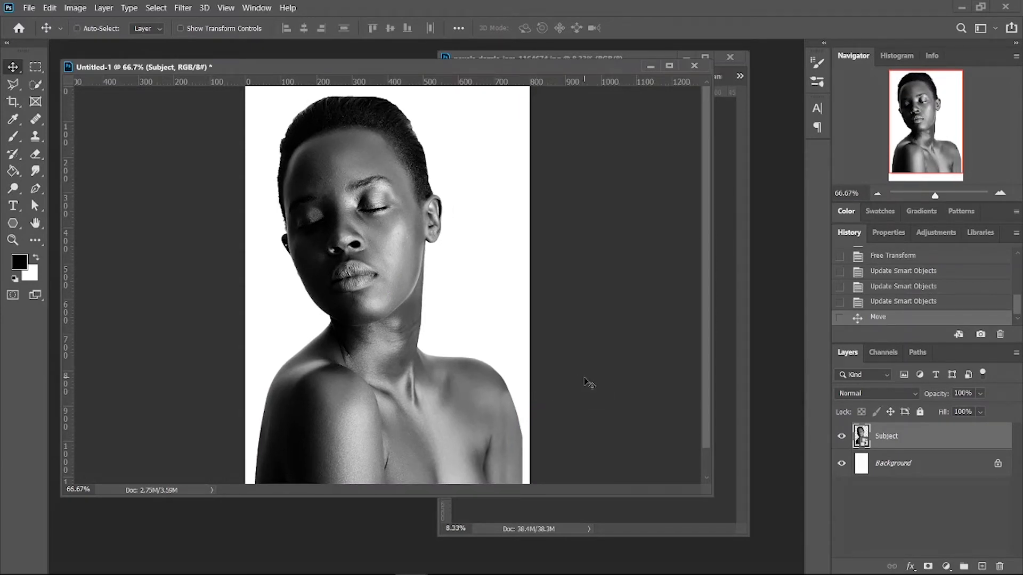
key(ctrl+o)
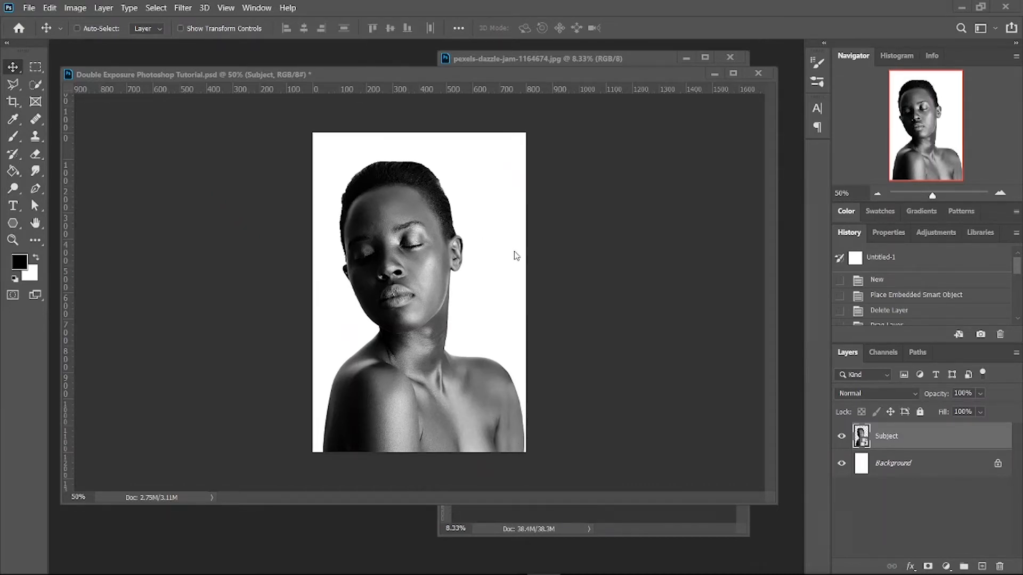
Load the Subject layer's outline as a selection, check it with the layer hidden and shown, and undo the selection
click(1001, 193)
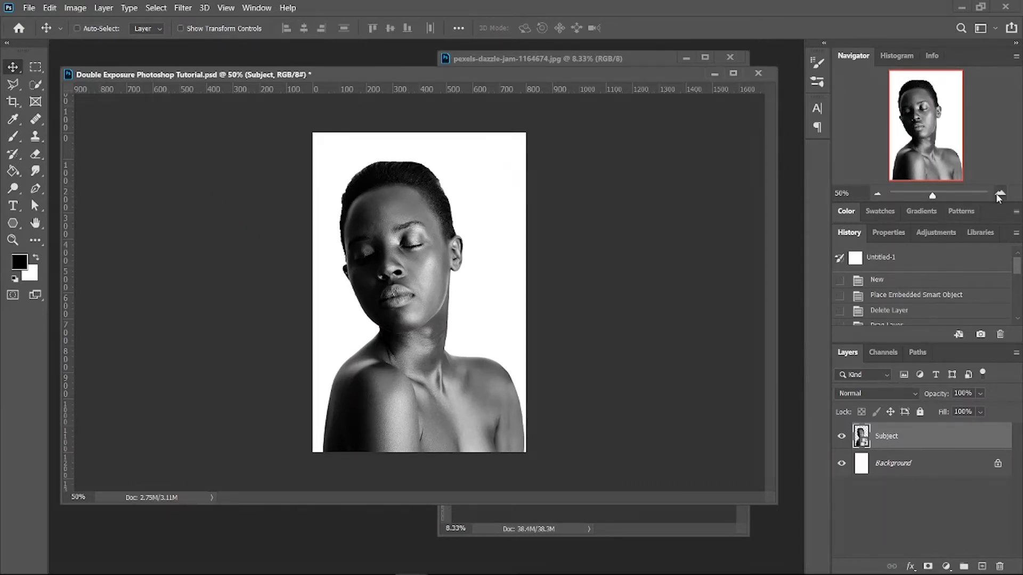
drag(914, 83, 915, 111)
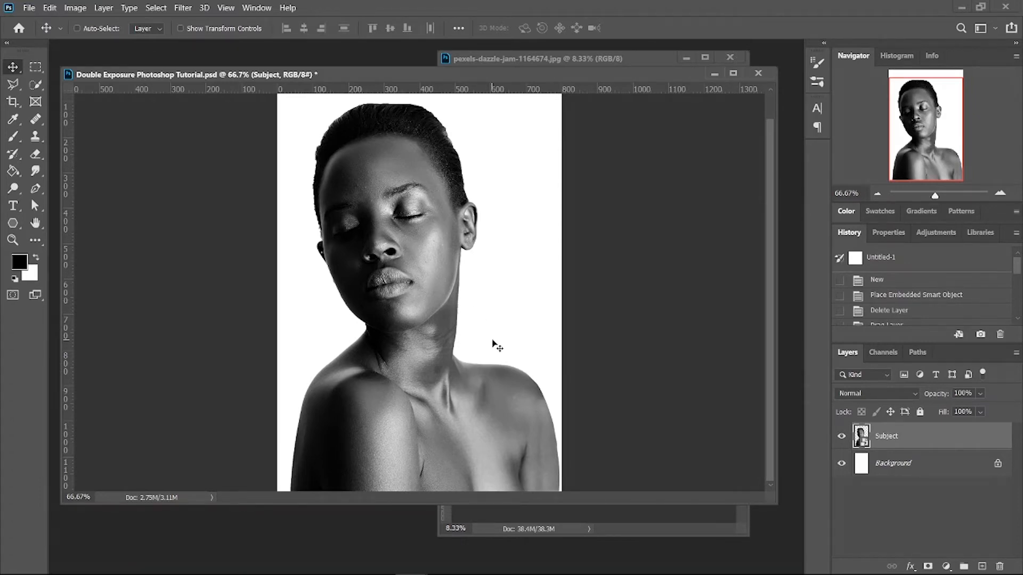
ctrl+click(868, 444)
click(841, 440)
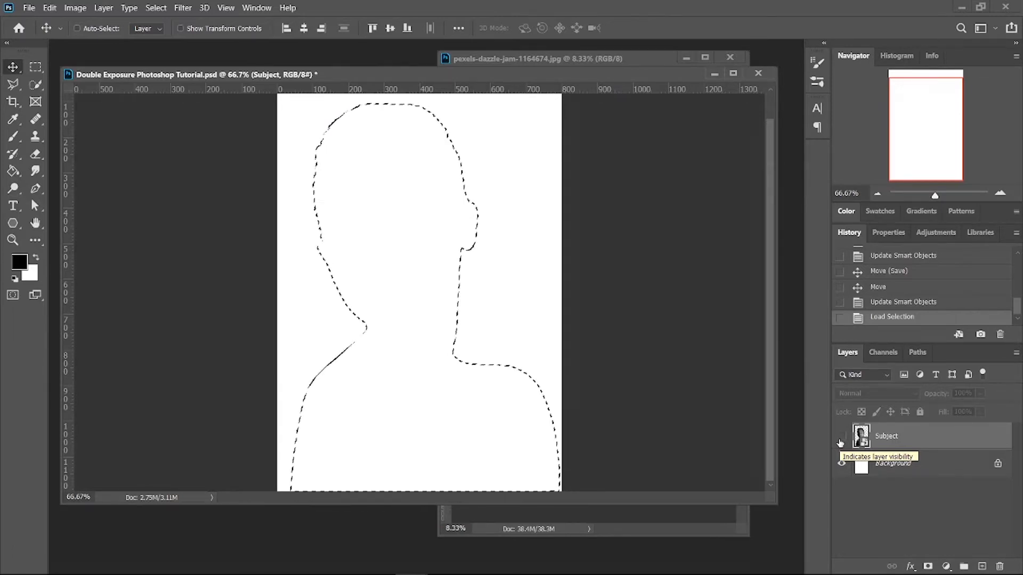
click(841, 440)
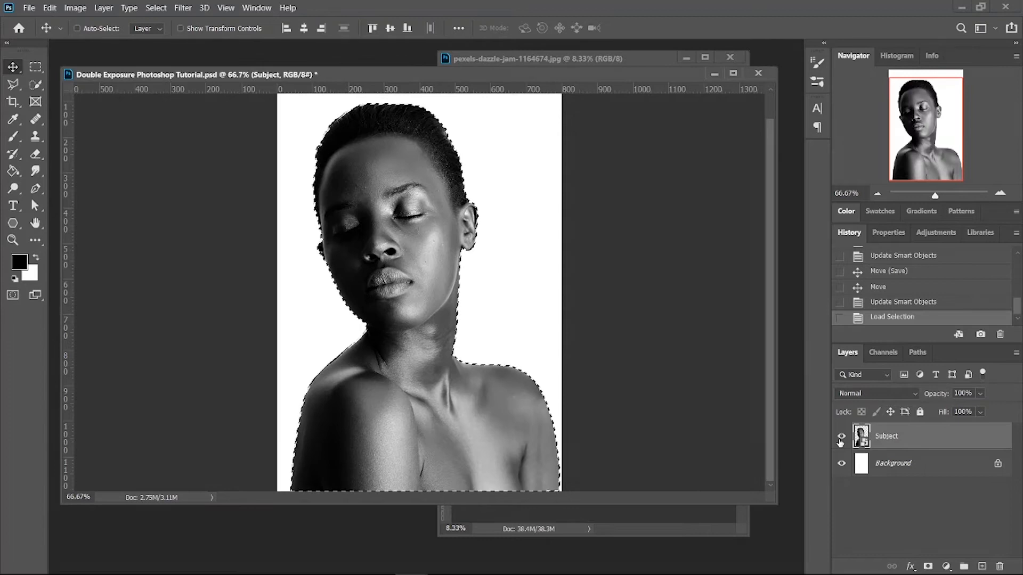
key(ctrl+d)
key(ctrl+z)
key(ctrl+z)
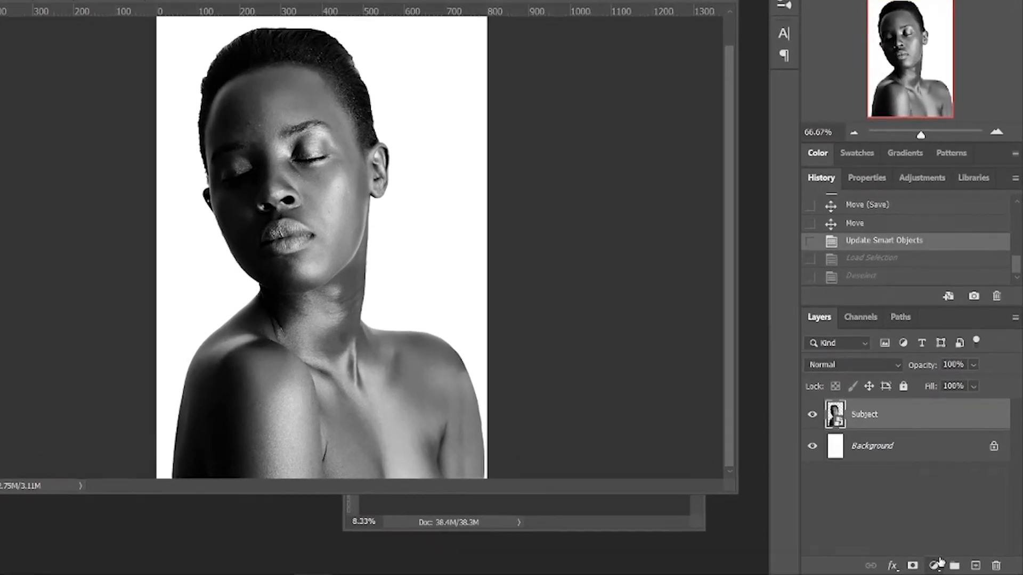
Add a Solid Color fill layer above Subject with the colour ececec
click(946, 566)
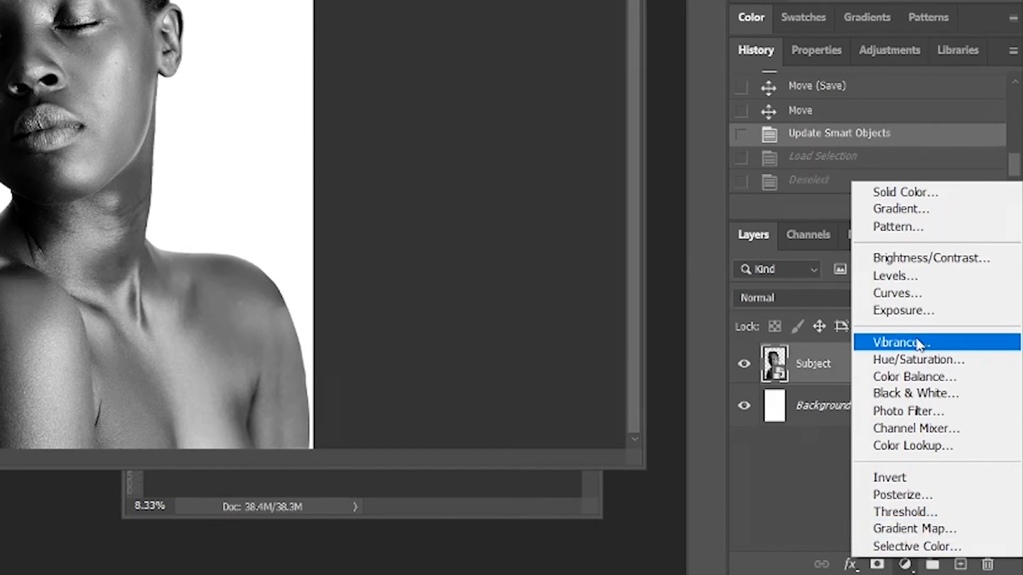
click(945, 193)
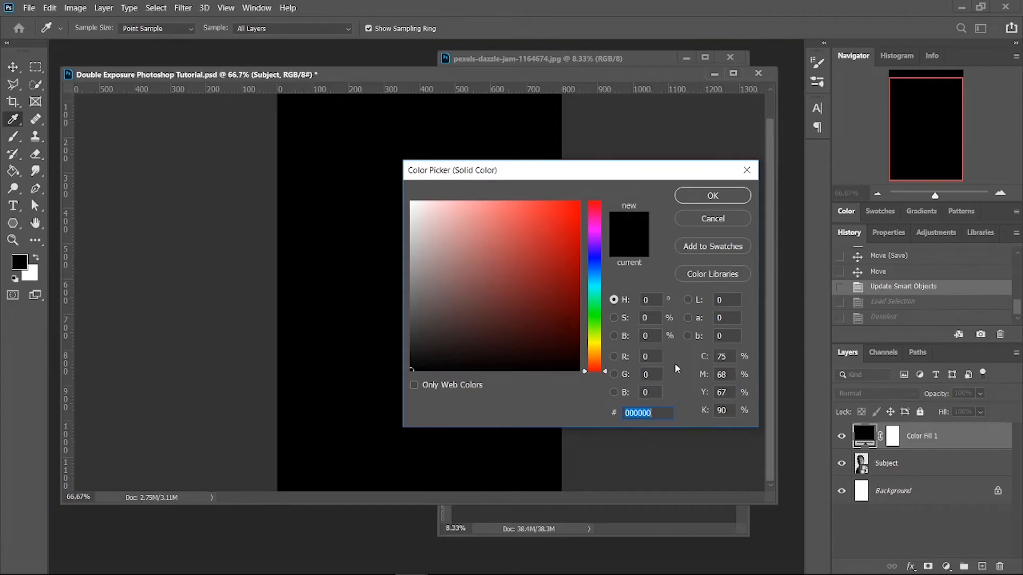
text(ecece)
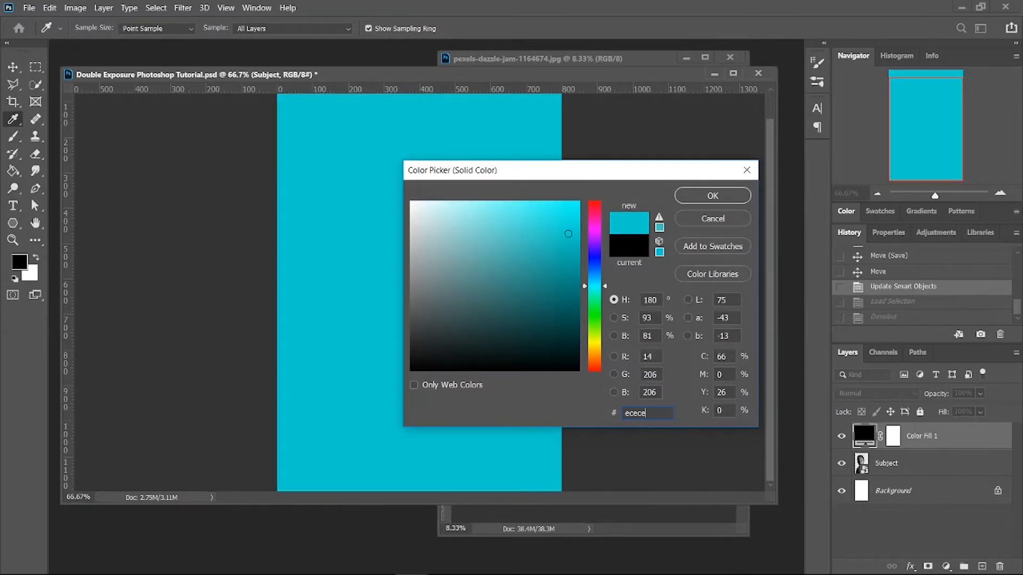
text(c)
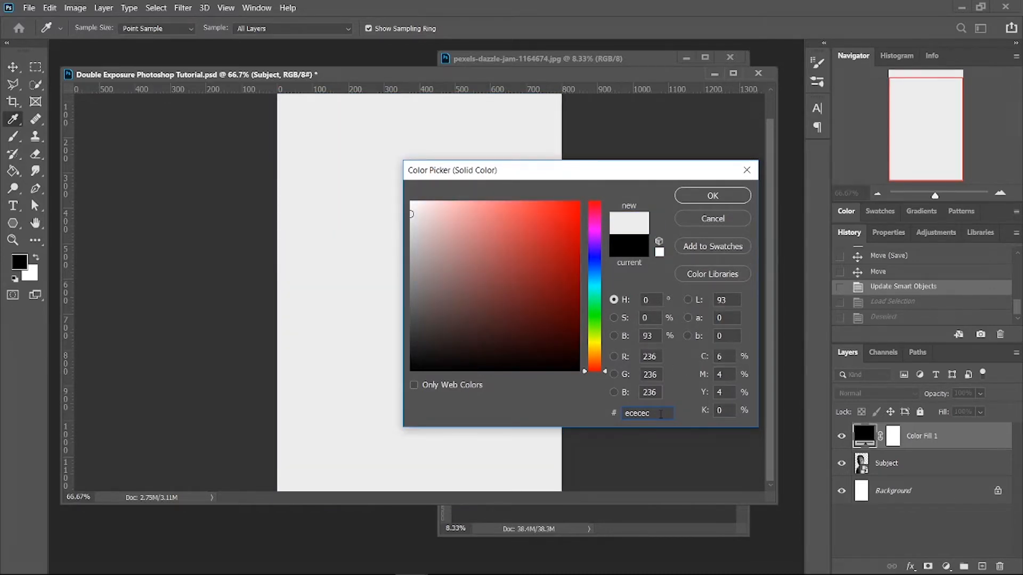
click(714, 196)
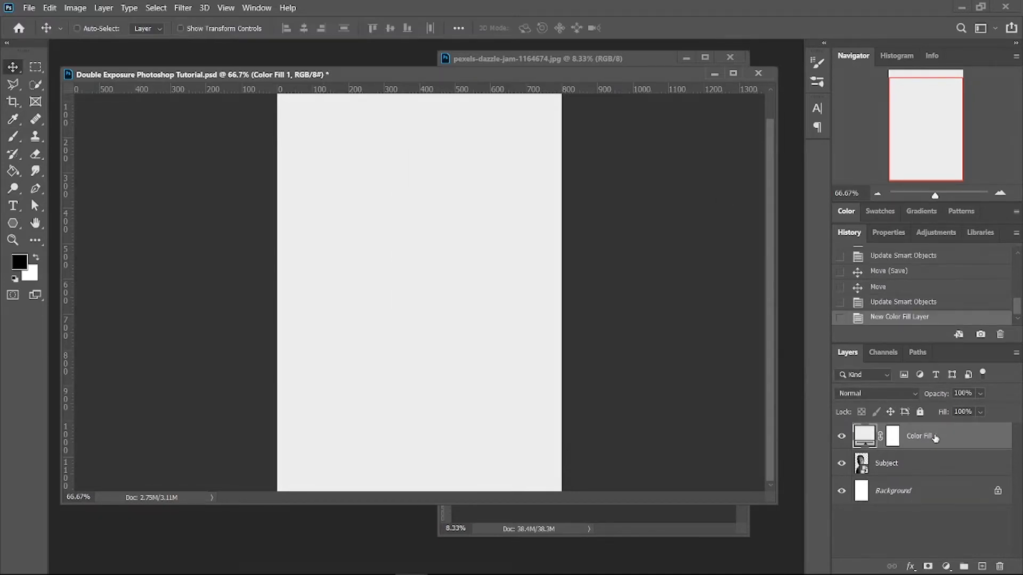
Rename the light grey fill layer as BG and place it below the Subject layer
double_click(935, 437)
text(BG)
key(Return)
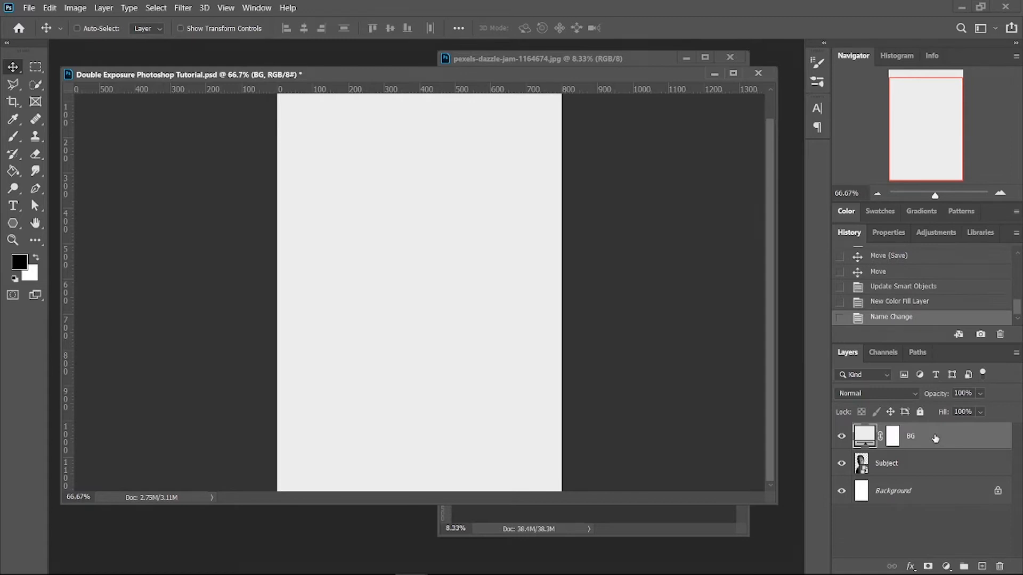
drag(935, 438, 943, 479)
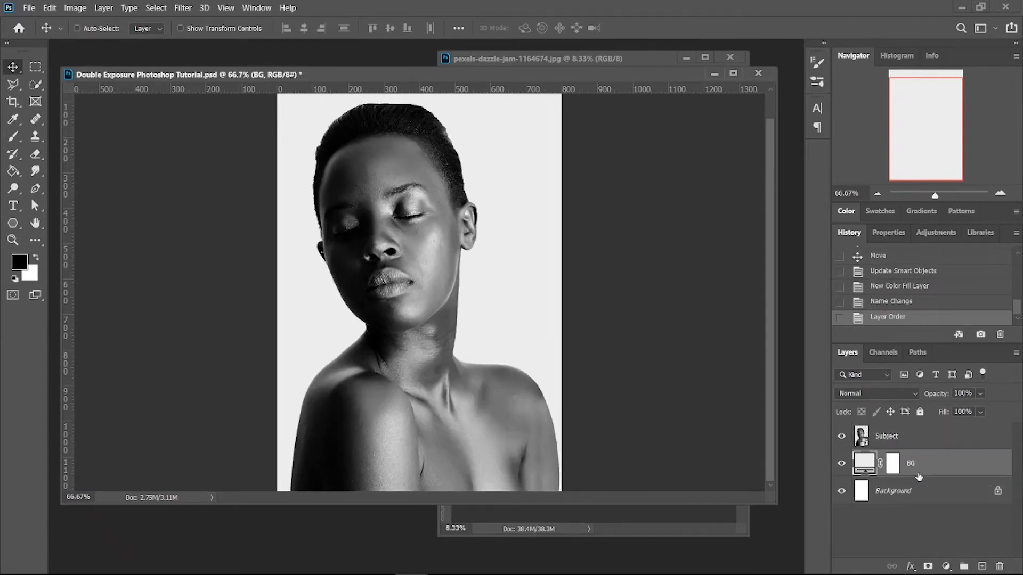
Delete the original white Background layer
click(948, 499)
click(1000, 566)
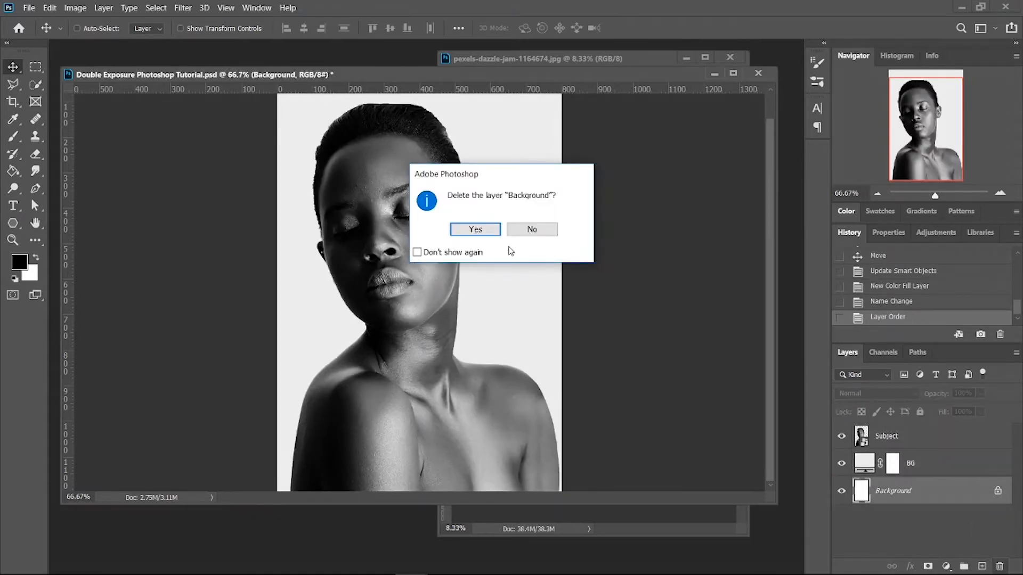
click(488, 229)
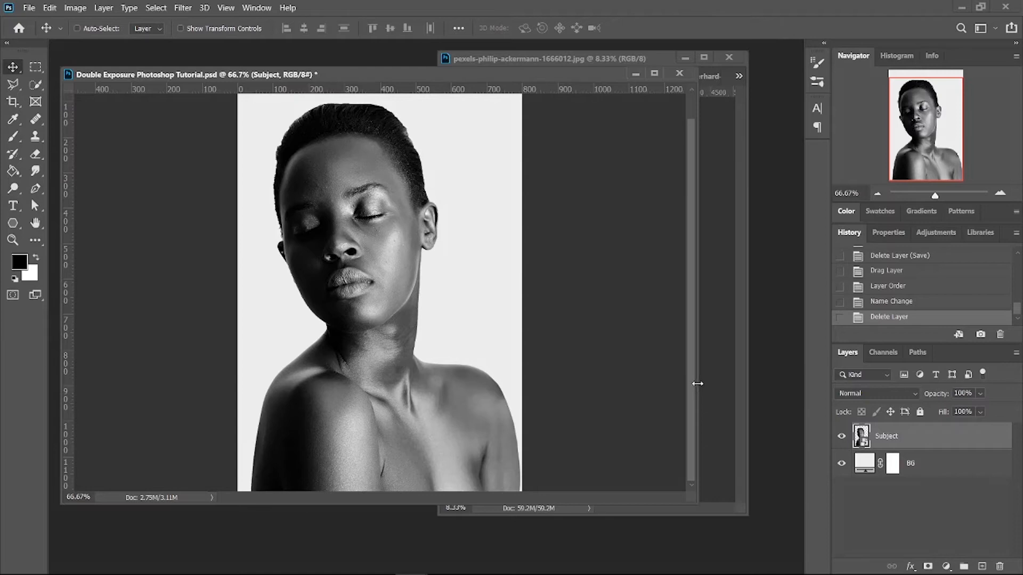
Narrow the composite's window and copy the misty blue mountain photo into it as a new layer above Subject
drag(697, 385, 568, 372)
click(612, 352)
drag(570, 269, 367, 269)
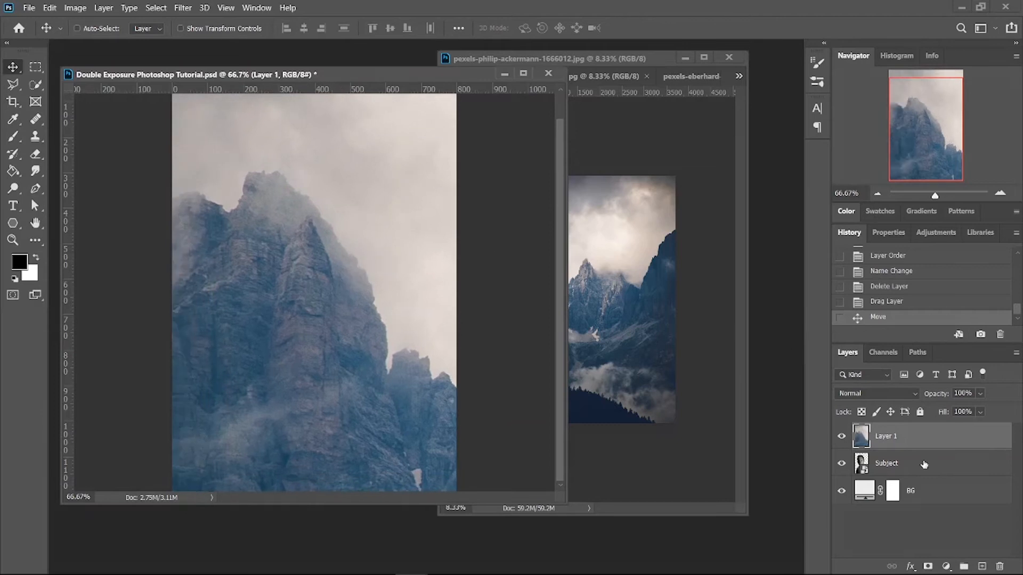
Rename the new mountain photo layer as Mountains and convert it to a Smart Object
double_click(885, 437)
text(Mountains)
key(Return)
right_click(940, 431)
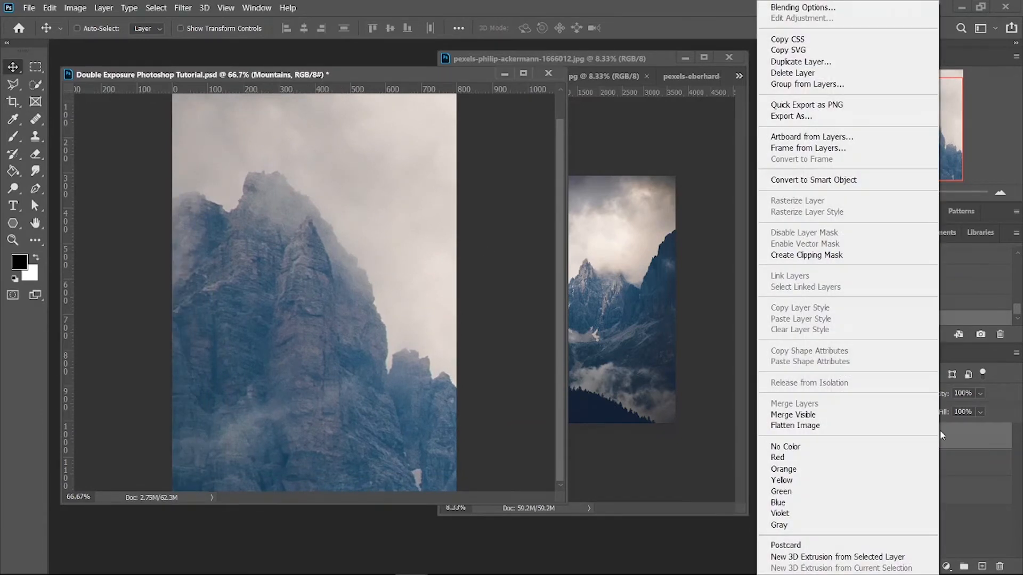
click(841, 182)
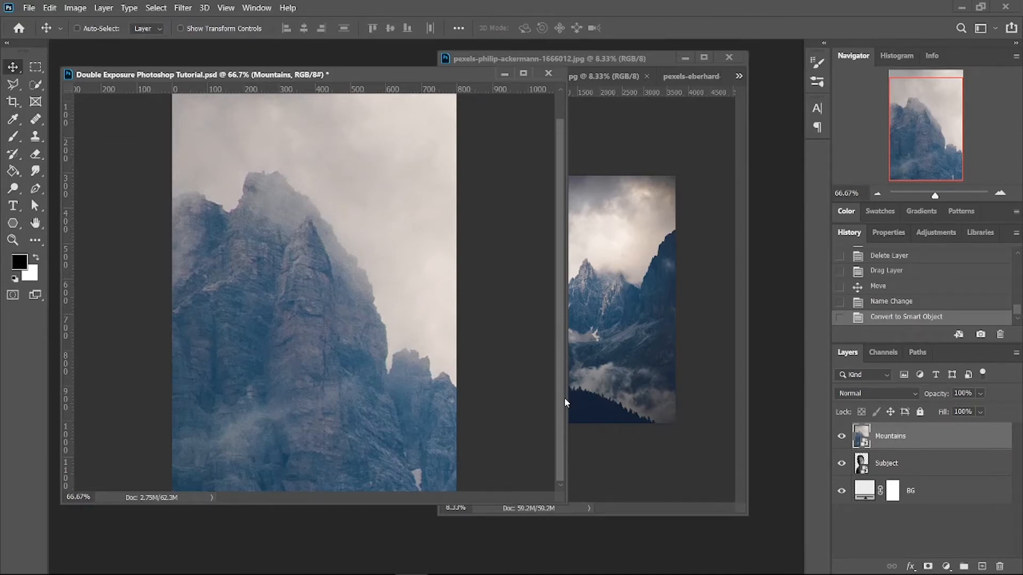
Scale the Mountains layer to 30% and reposition it so the peaks fill the canvas over the woman
drag(567, 399, 429, 303)
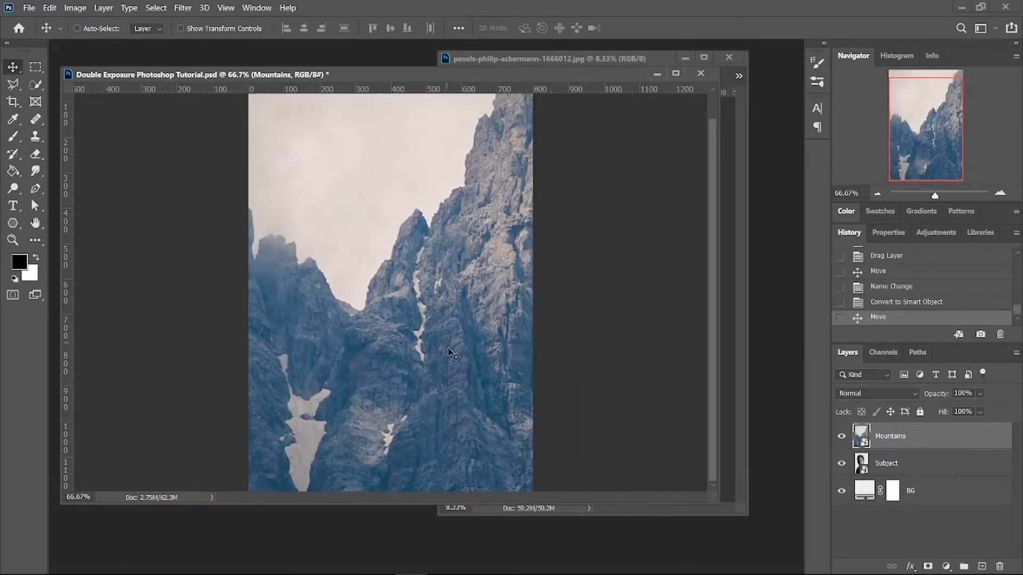
drag(521, 336, 510, 360)
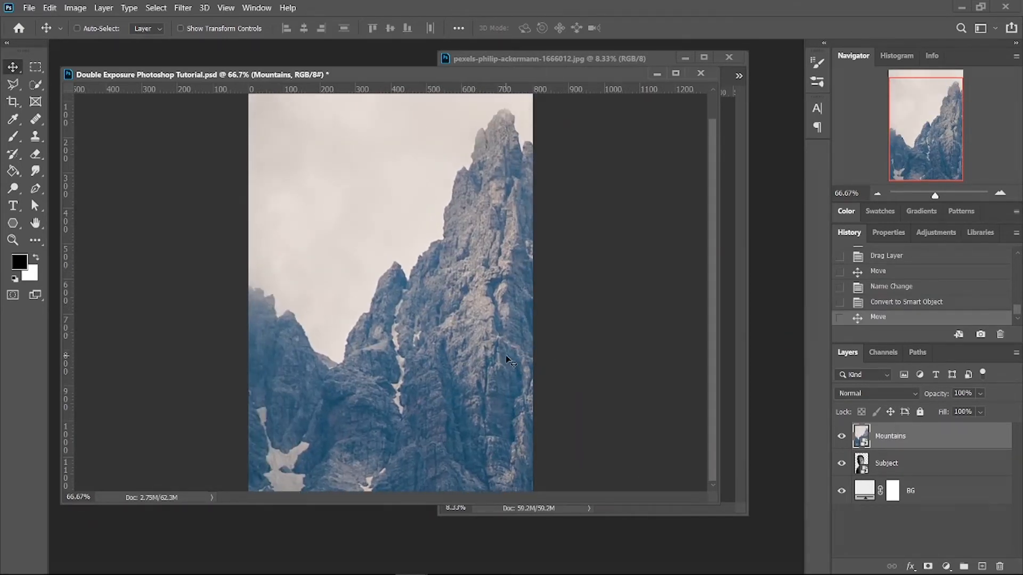
key(ctrl+t)
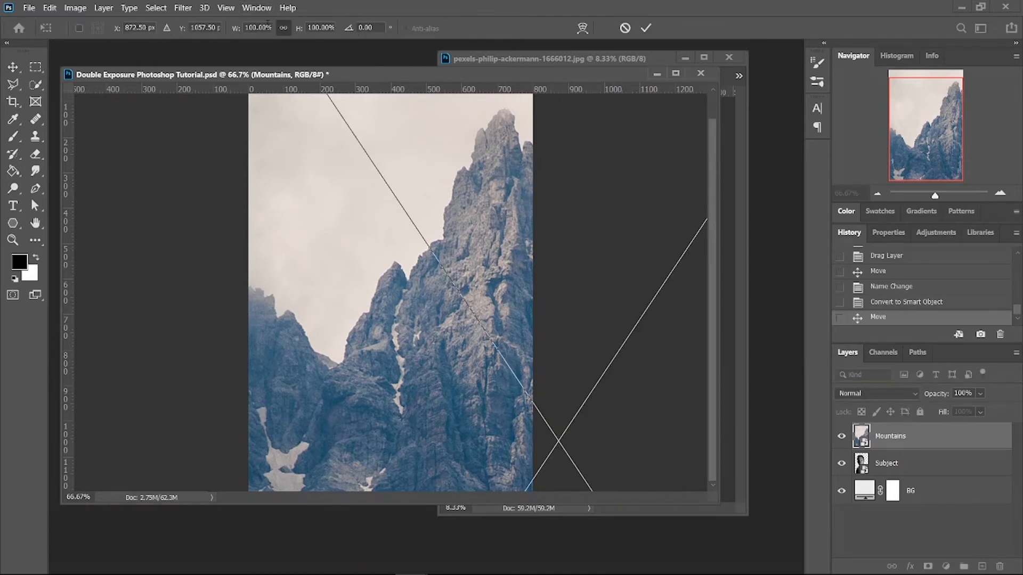
click(267, 26)
key(shift+Down)
key(shift+Down)
key(shift+Down)
key(shift+Down)
key(shift+Down)
key(shift+Down)
key(shift+Down)
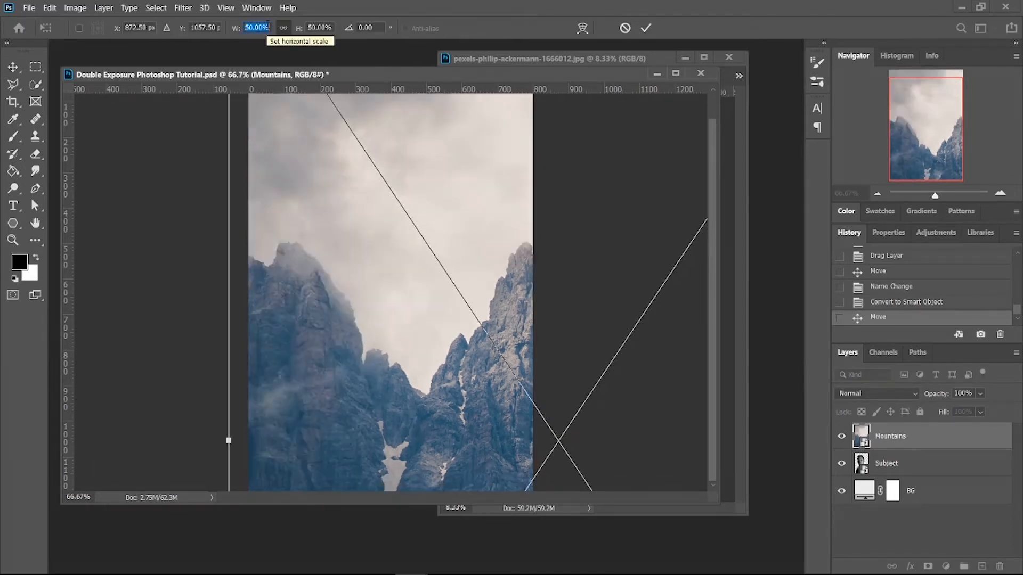
key(Return)
drag(574, 355, 445, 267)
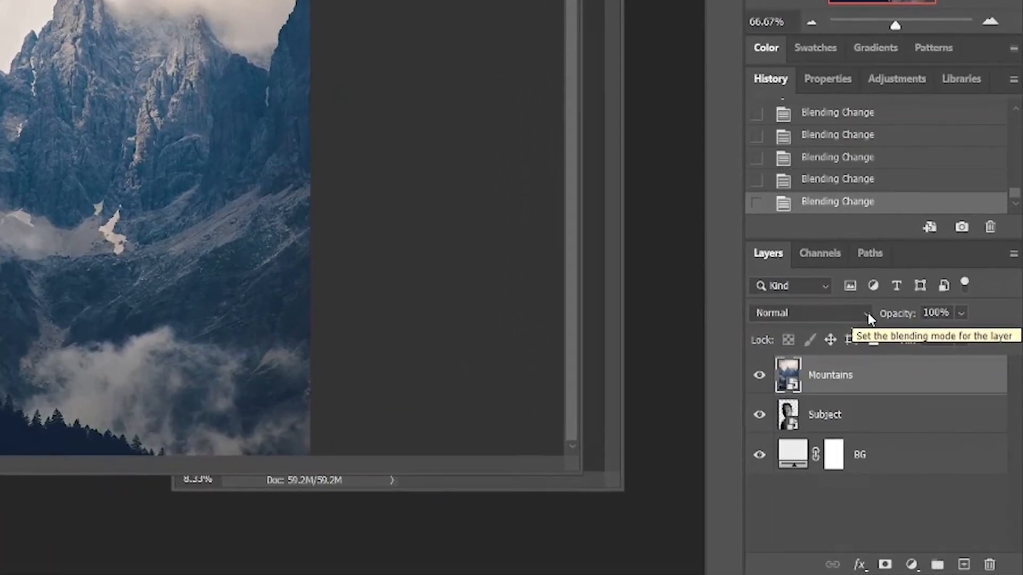
Set the Mountains layer's blend mode to Lighten, then hide and reshow the layer to compare the effect
click(892, 354)
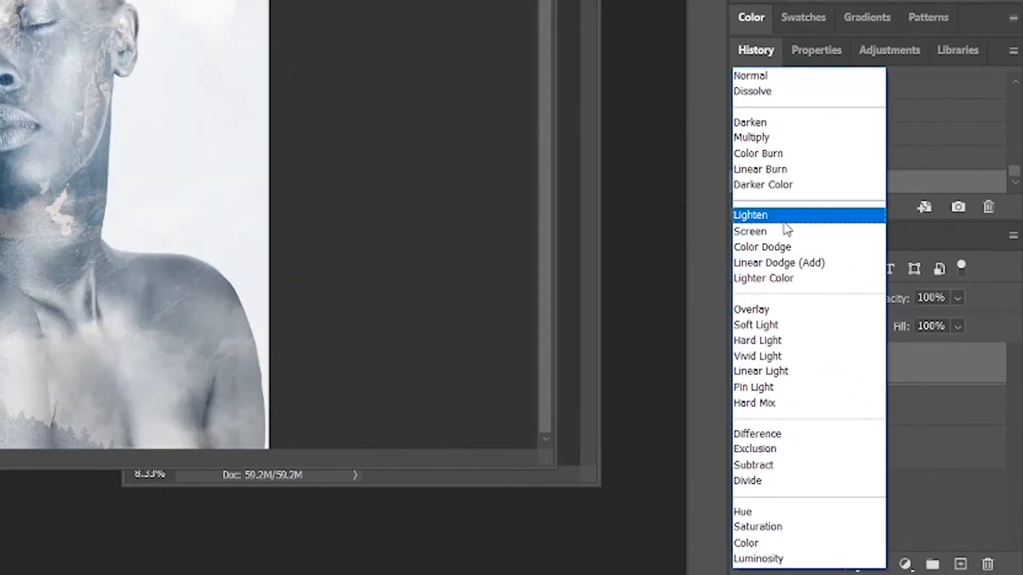
click(783, 216)
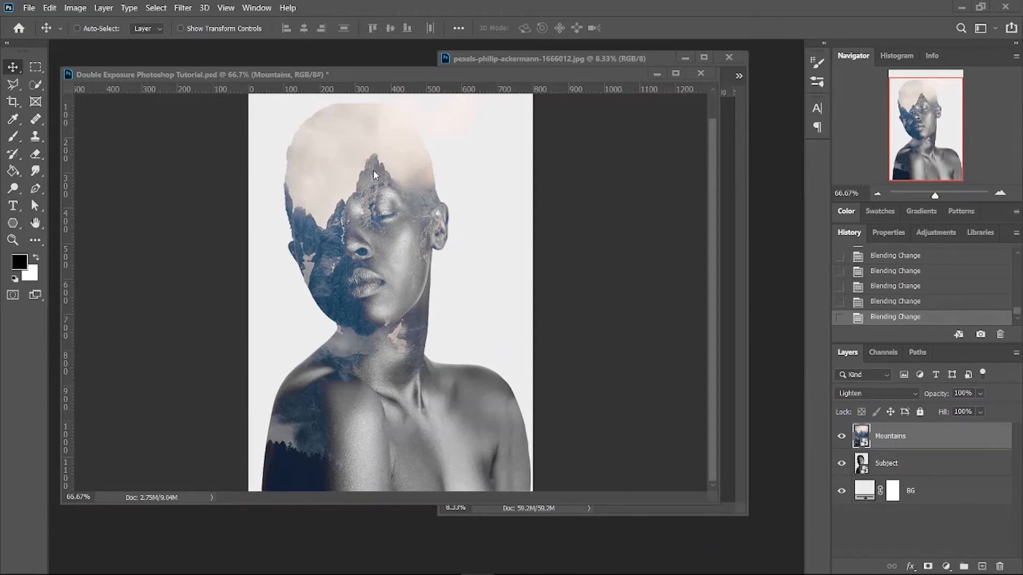
click(841, 436)
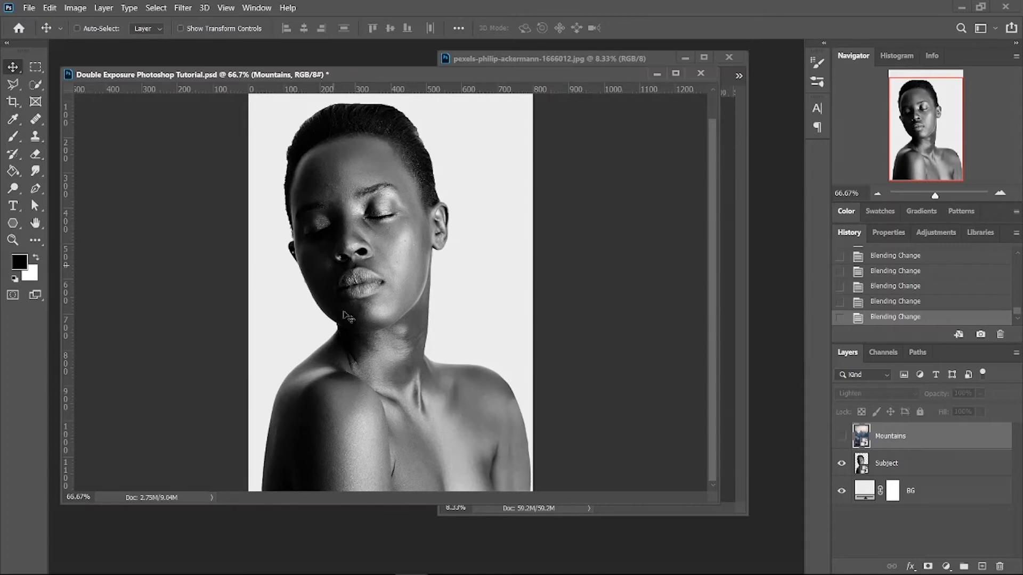
click(841, 436)
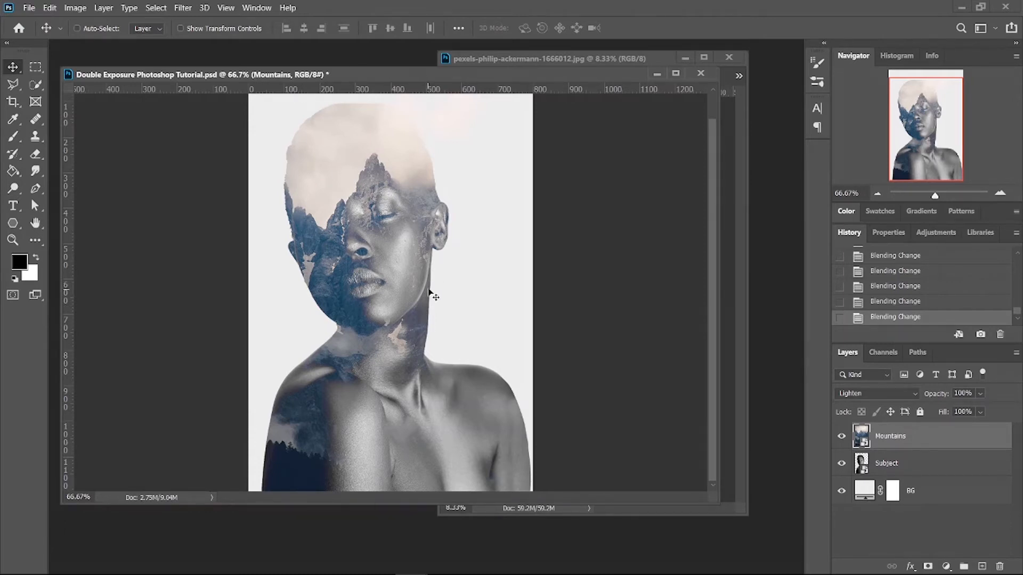
Fine-tune the Mountains layer's position and shrink it slightly so the central peak sits over the woman's forehead
mouse_move(430, 288)
mouse_down()
mouse_move(420, 270)
mouse_move(413, 276)
mouse_up()
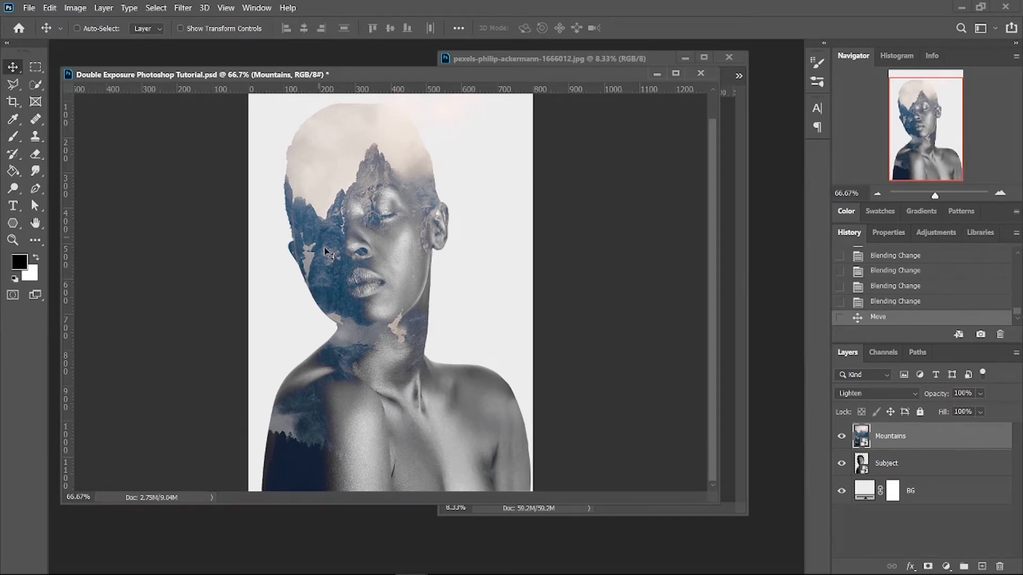
drag(317, 202, 324, 203)
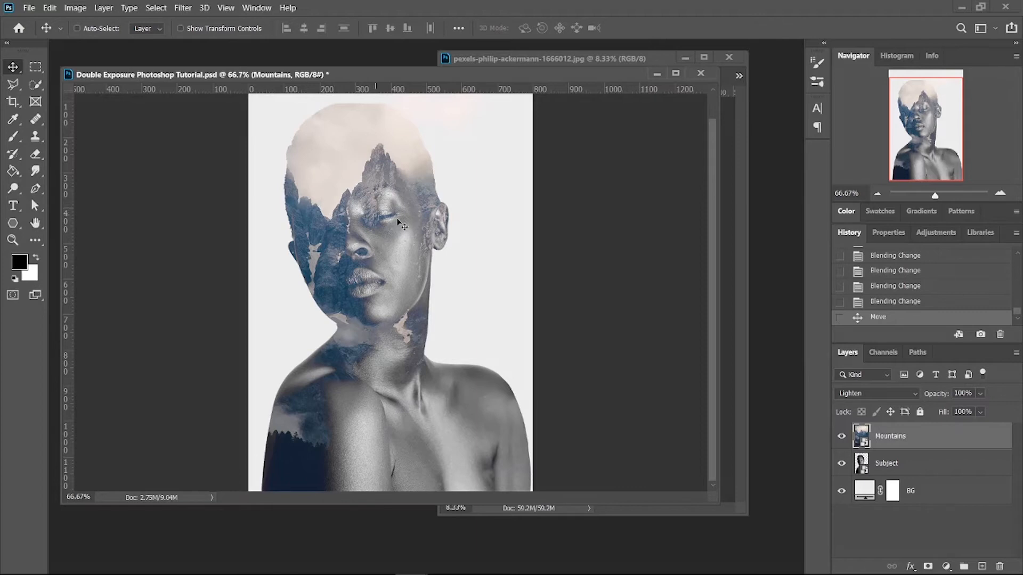
key(ctrl+t)
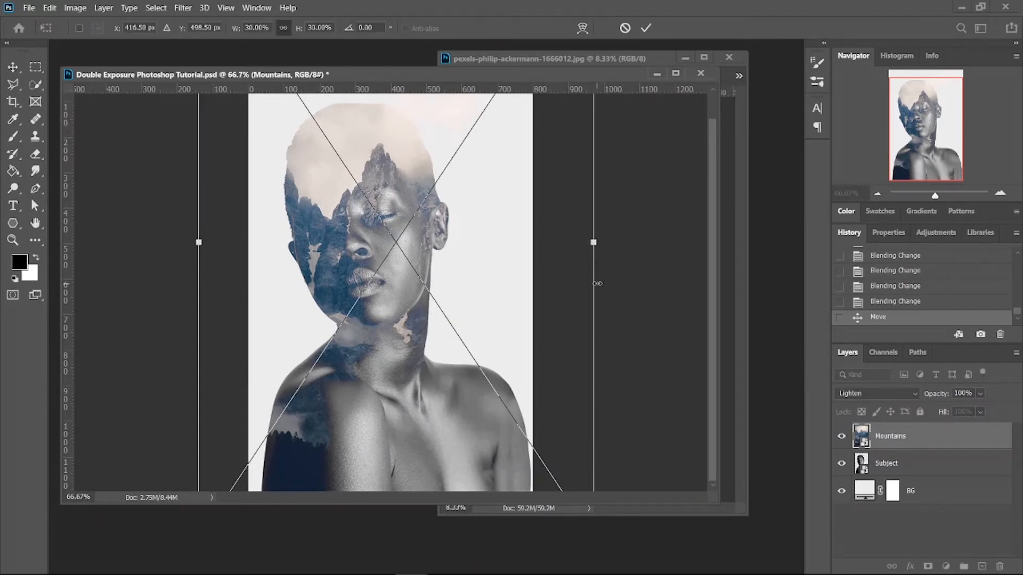
drag(597, 284, 578, 287)
key(Return)
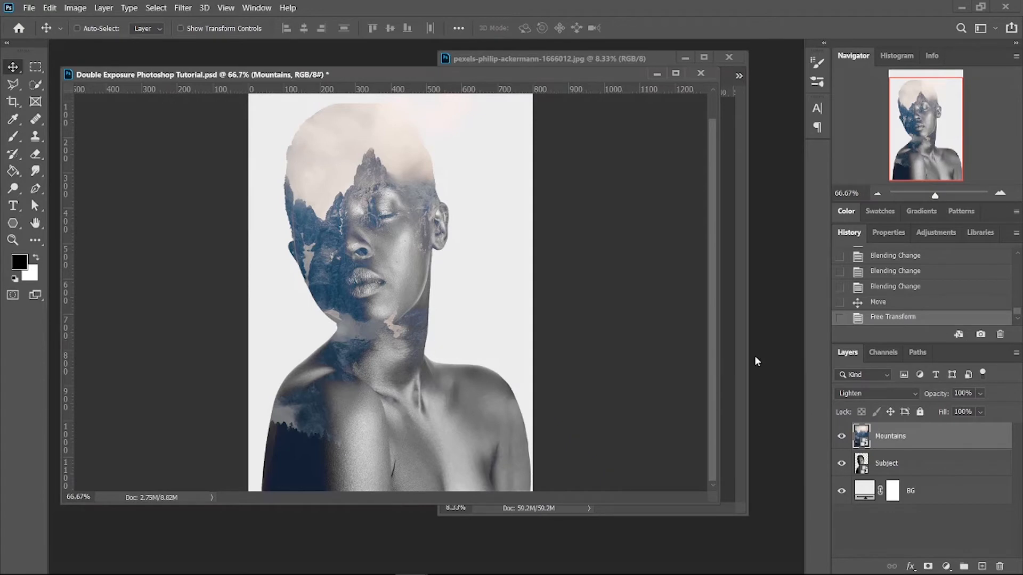
Hide and reshow the BG layer to examine how the unclipped Mountains layer affects the area outside the woman
key(ctrl+alt+g)
key(ctrl+alt+g)
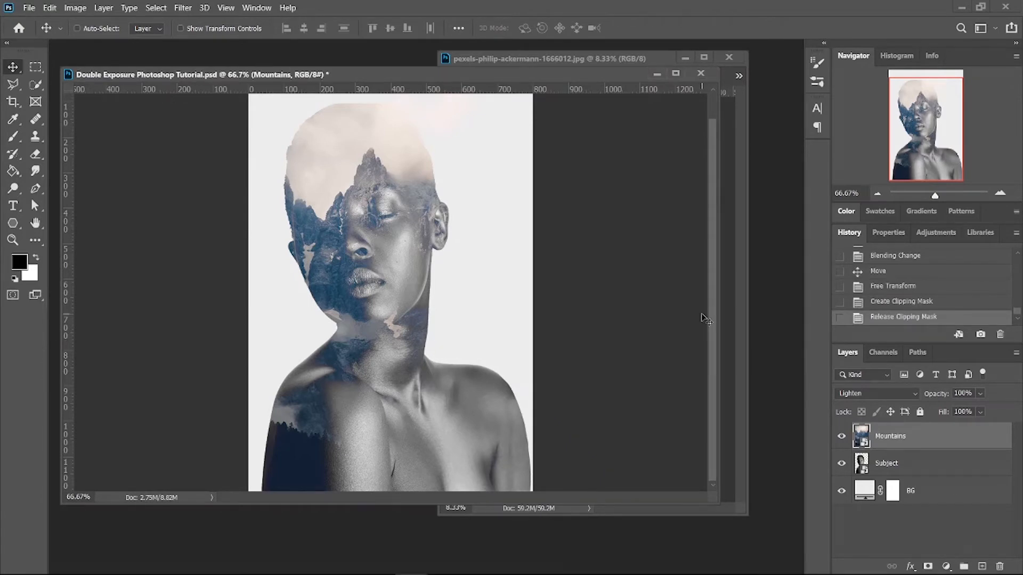
click(842, 491)
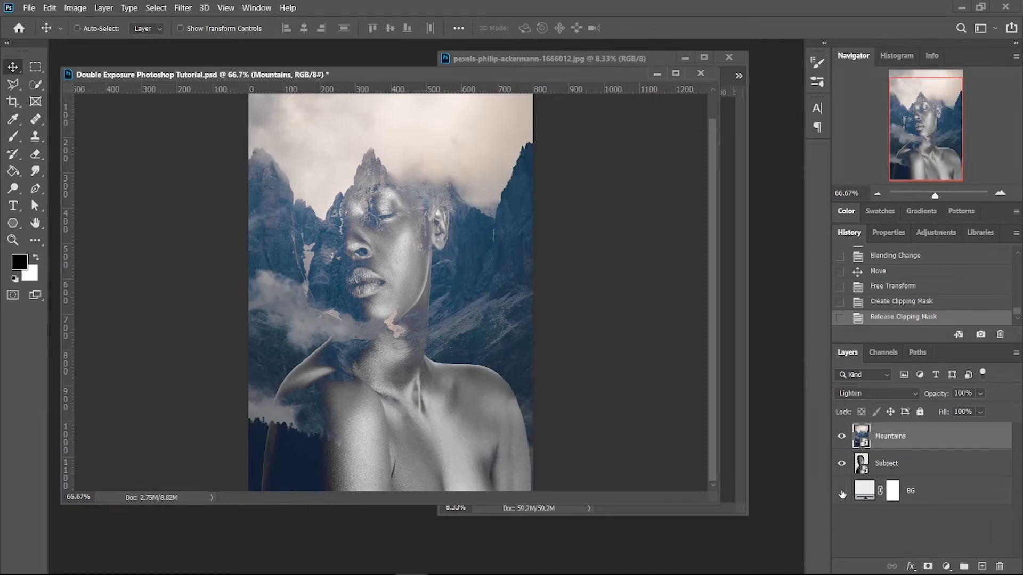
click(842, 491)
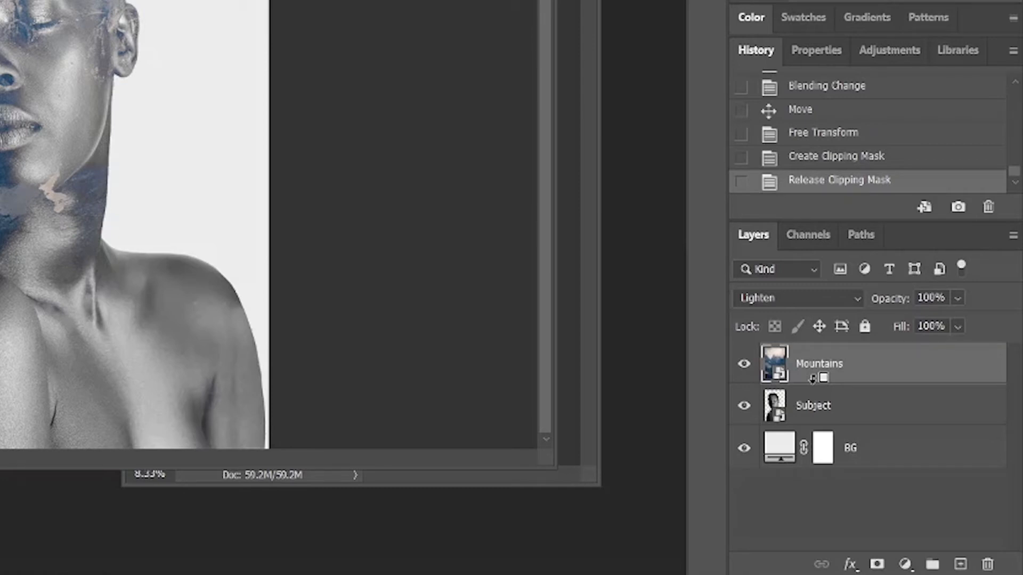
Clip the Mountains layer to the Subject layer and check the result by briefly hiding the BG layer
alt+click(812, 379)
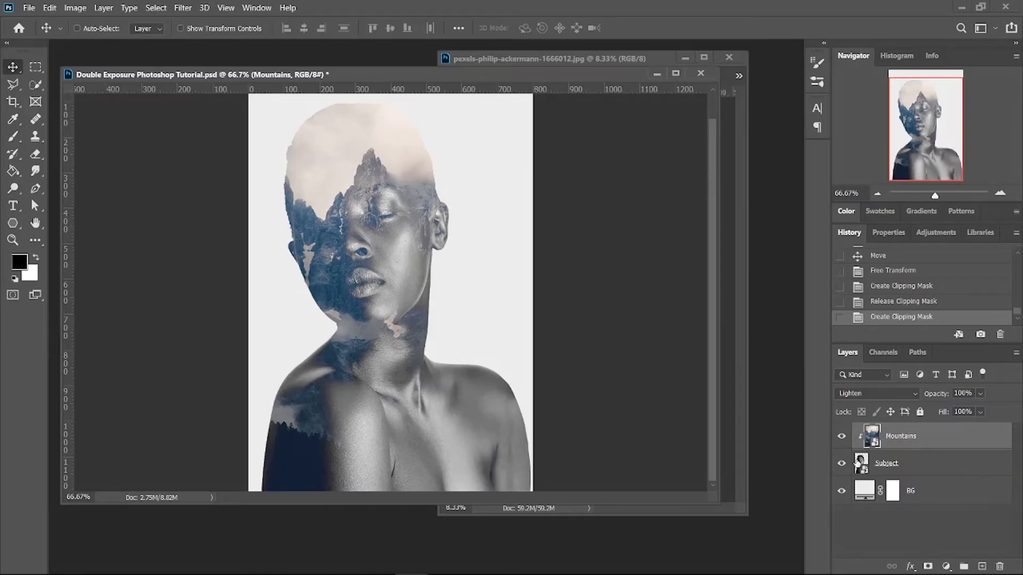
click(842, 491)
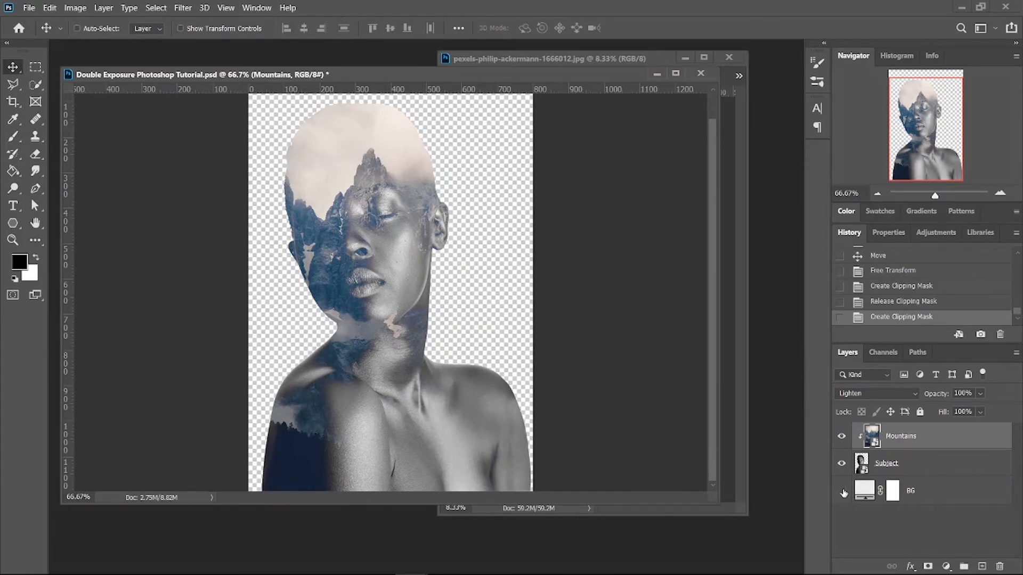
click(842, 491)
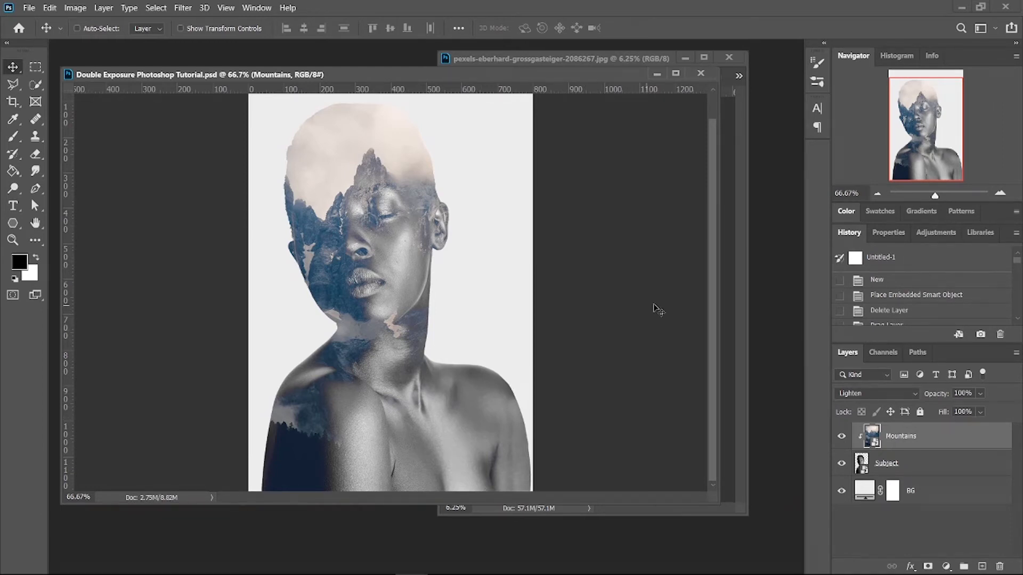
Copy the pine forest and lake photo into the composite as a new layer above Mountains
click(730, 268)
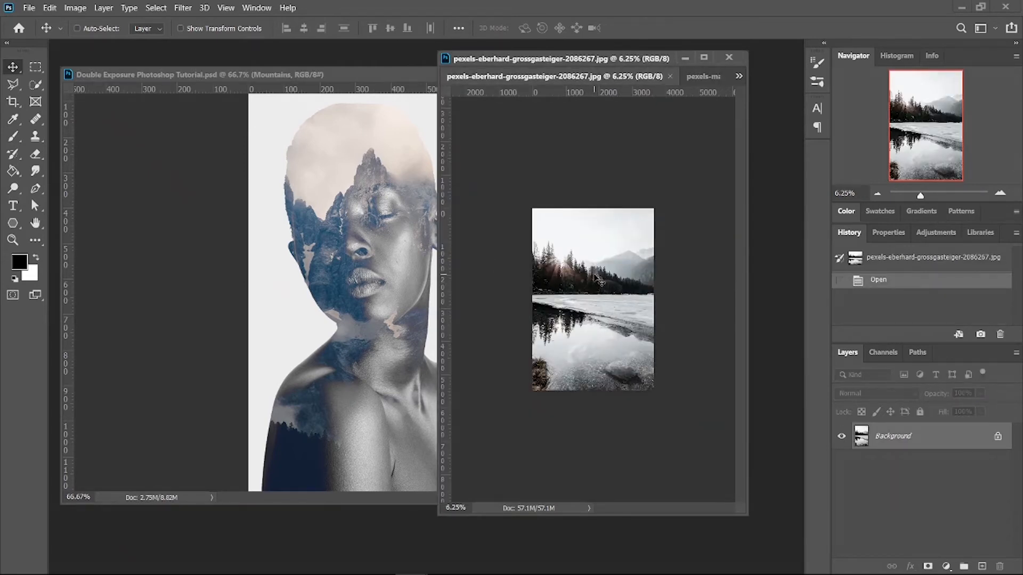
drag(597, 279, 458, 289)
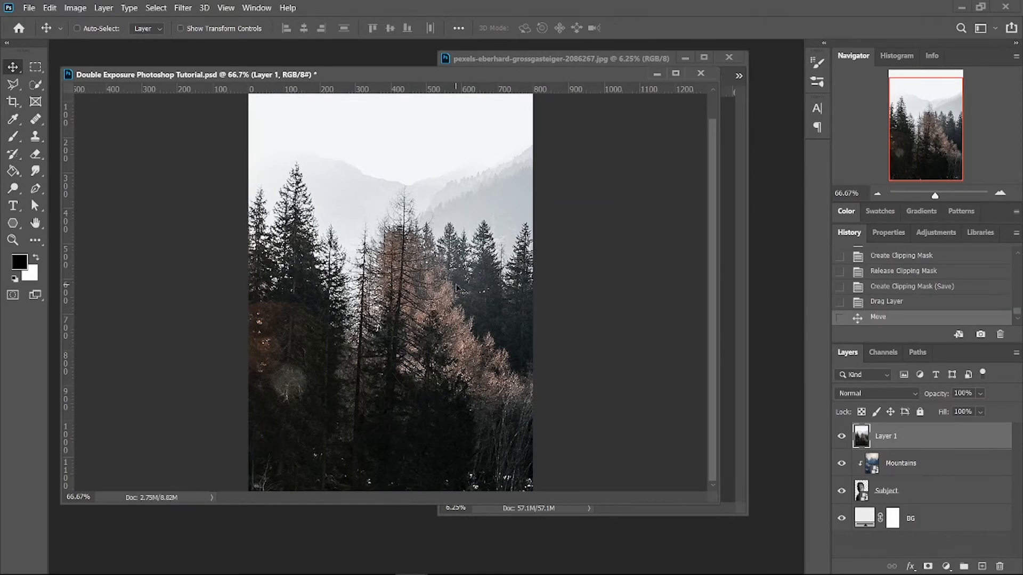
Rename the new forest photo layer as Forest and convert it to a Smart Object
double_click(887, 437)
text(Forest)
key(Return)
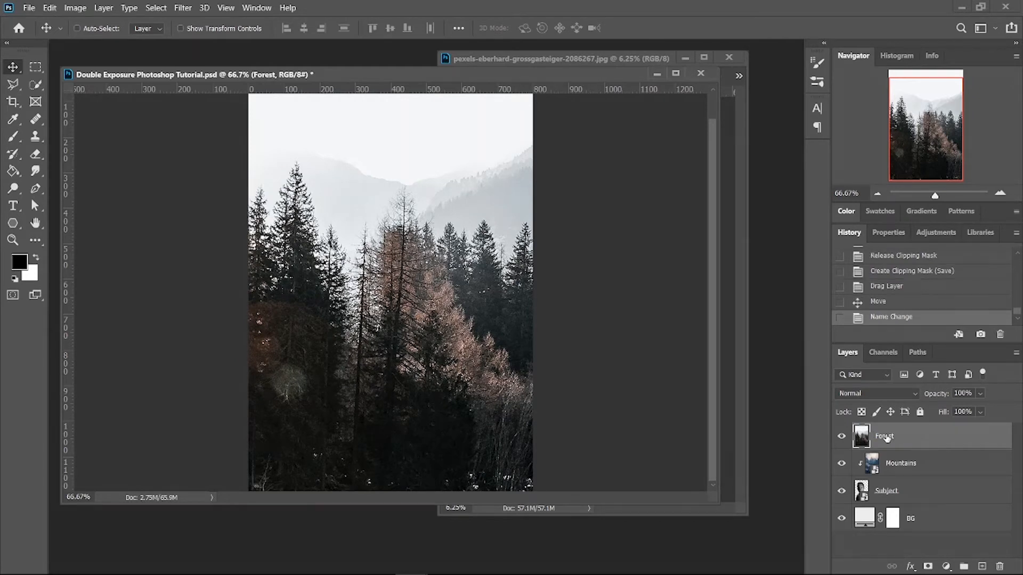
right_click(916, 432)
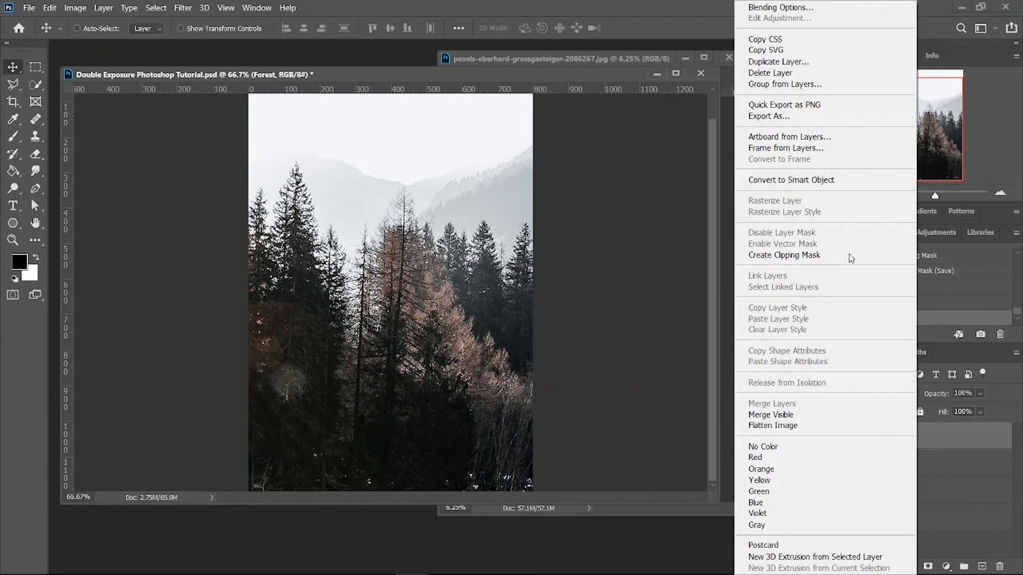
click(820, 182)
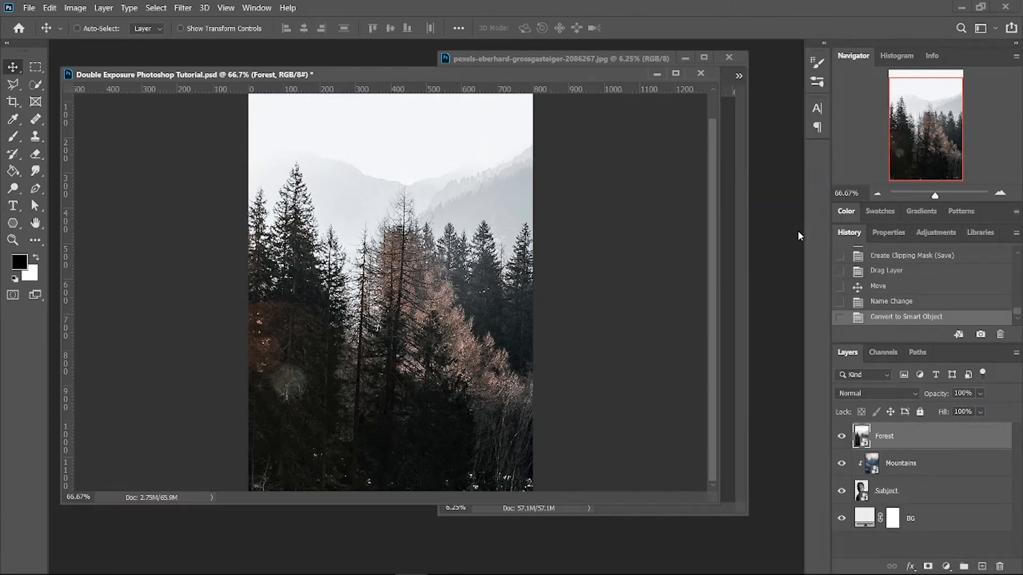
Scale the Forest layer to 40%, shrink it further and position it so the trees cover the woman's shoulders and chest
key(ctrl+t)
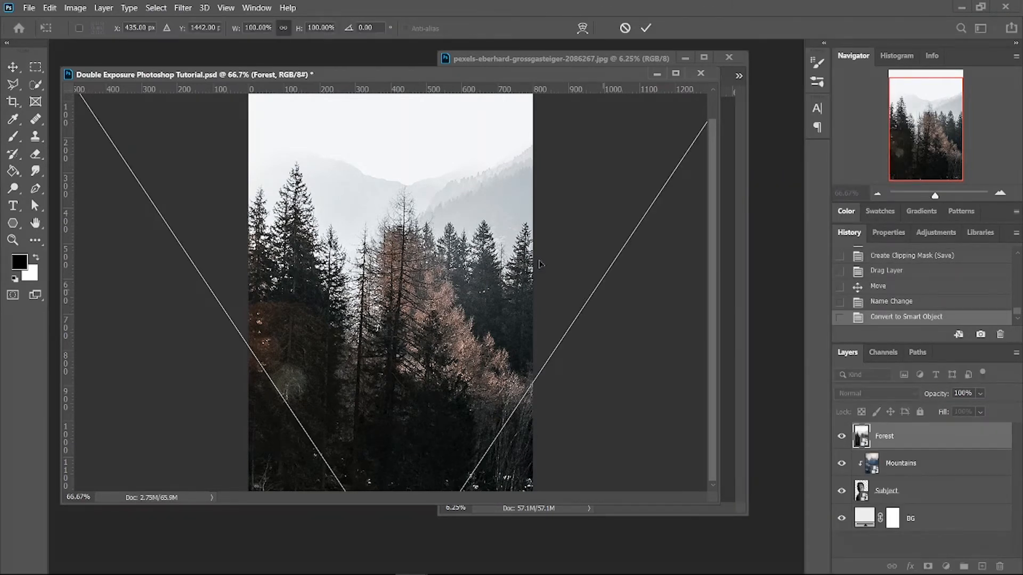
key(shift+Down)
key(shift+Down)
key(shift+Down)
key(shift+Down)
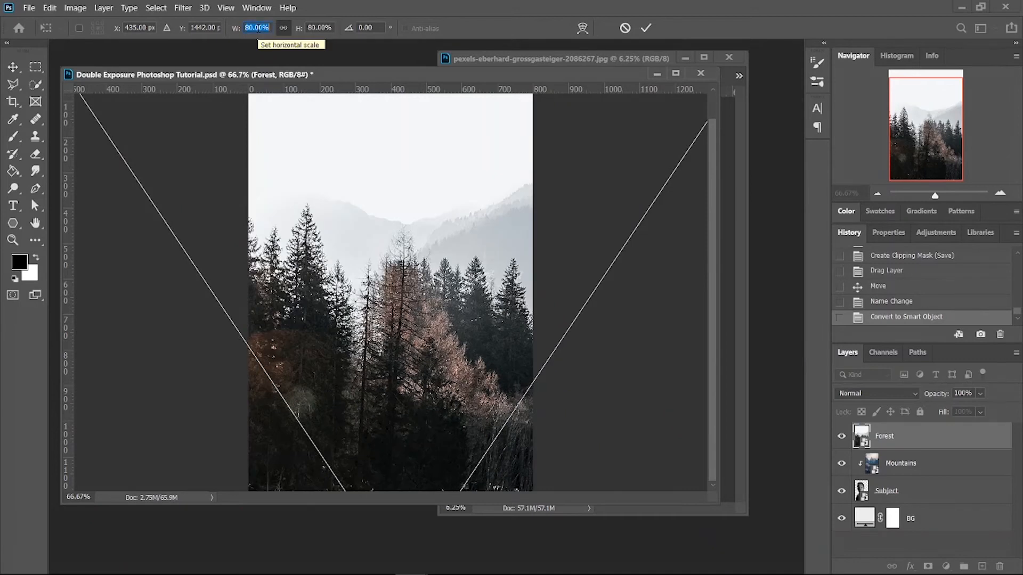
key(shift+Down)
key(shift+Down)
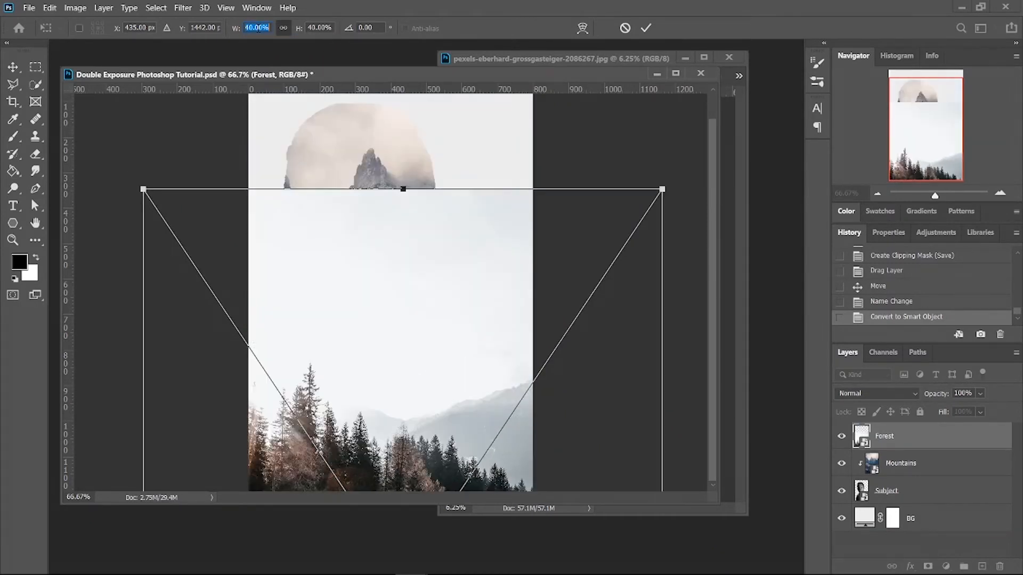
drag(482, 297, 353, 339)
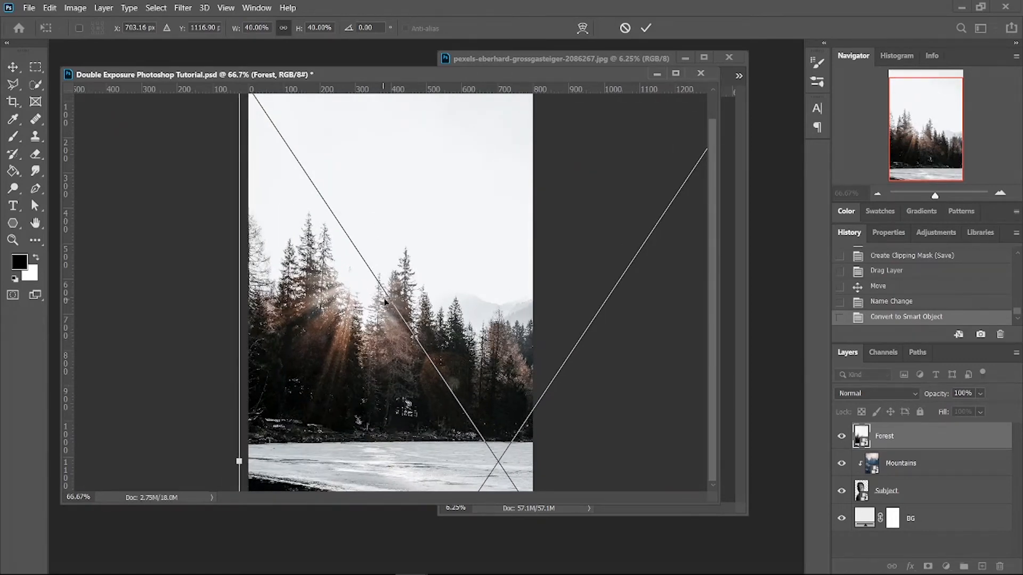
drag(385, 301, 401, 299)
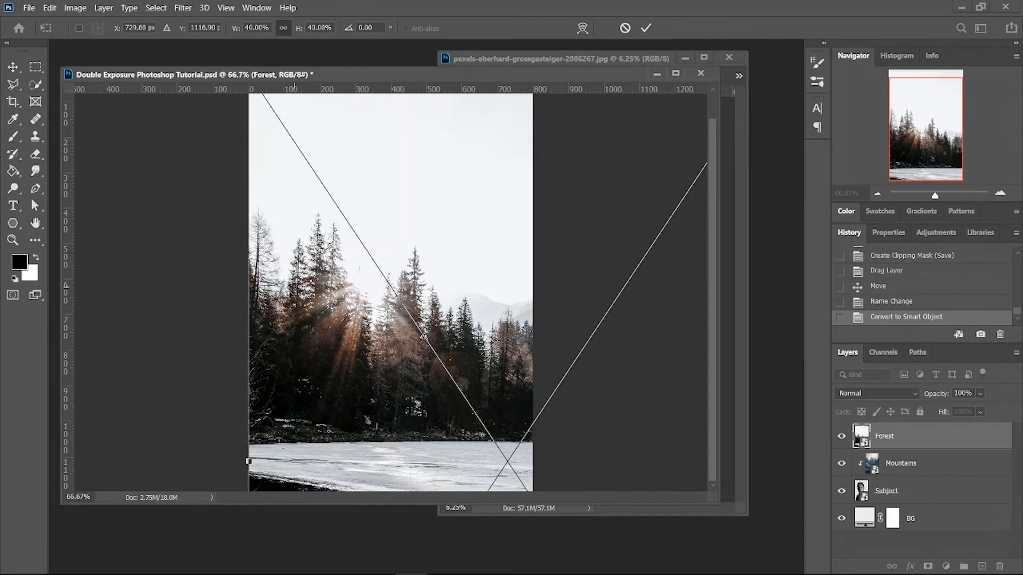
drag(249, 319, 379, 329)
drag(514, 381, 373, 481)
key(Return)
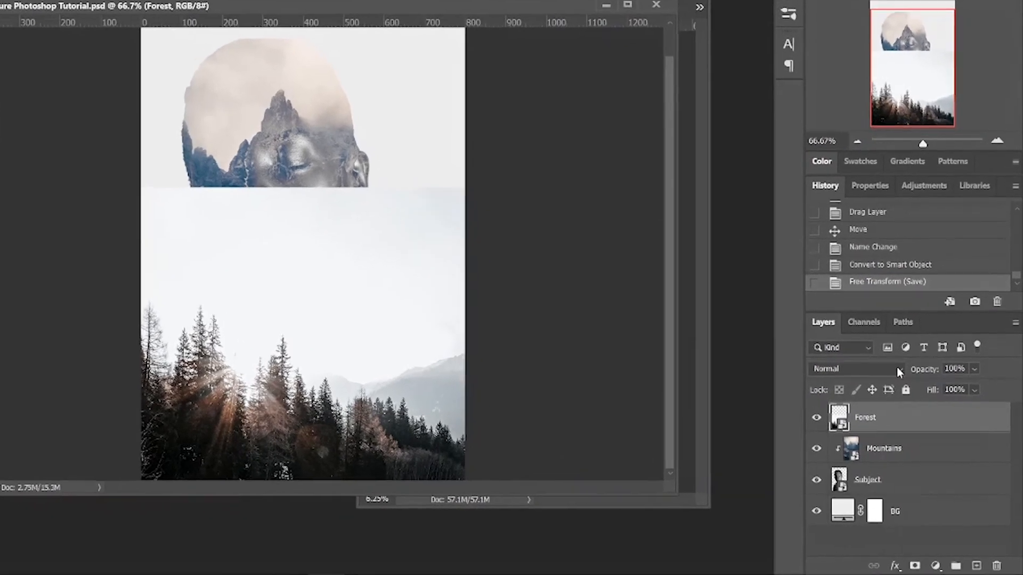
Set the Forest layer's blend mode to Screen
click(909, 393)
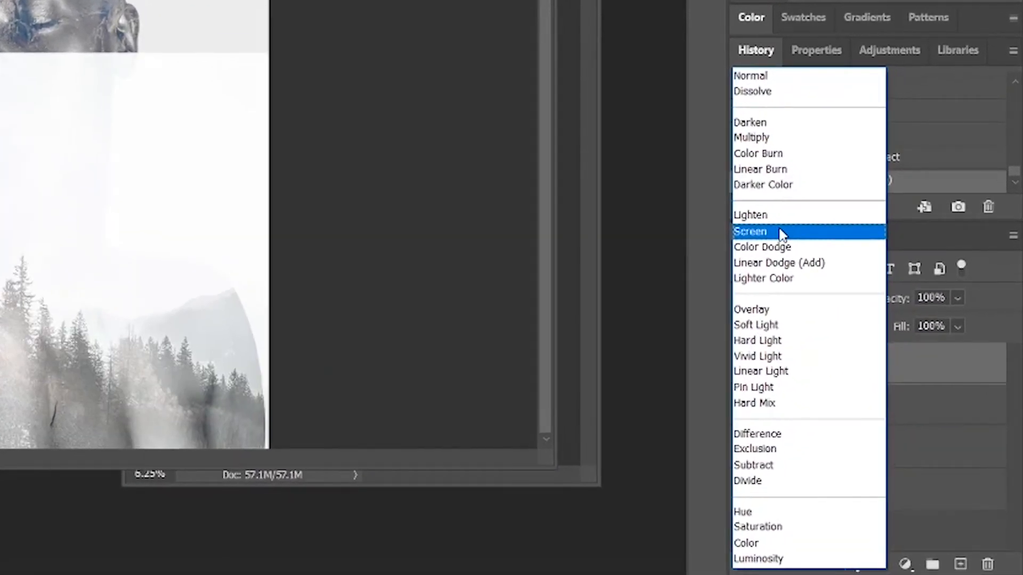
click(808, 268)
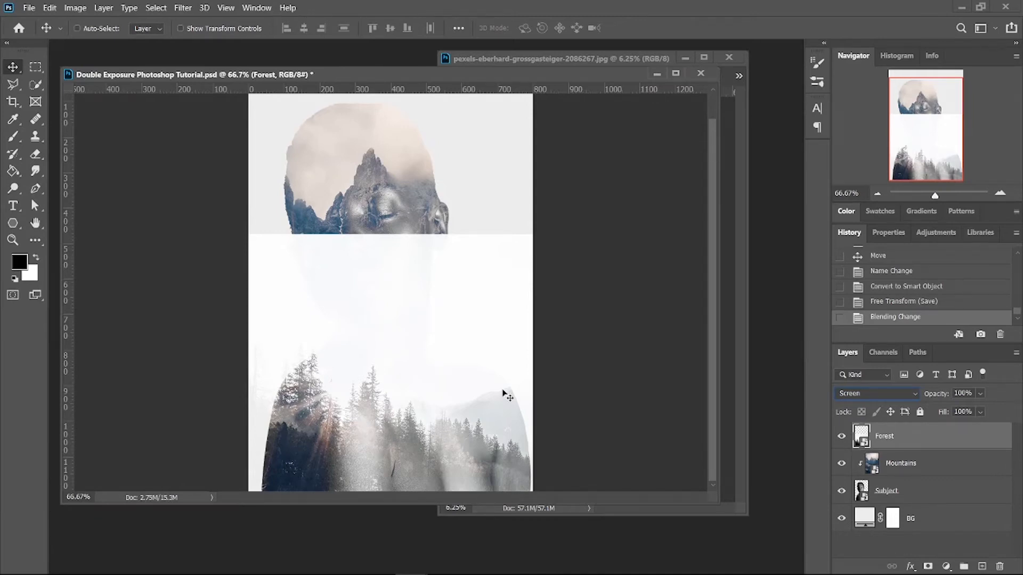
key(ctrl+t)
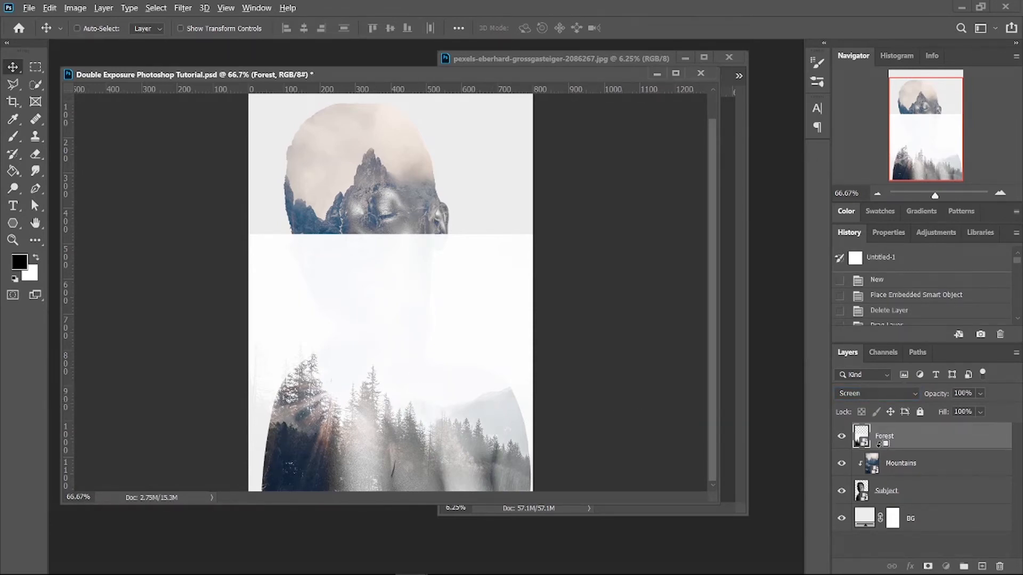
Clip the Forest layer to the Subject layer so it shows only inside the woman's silhouette
alt+click(878, 448)
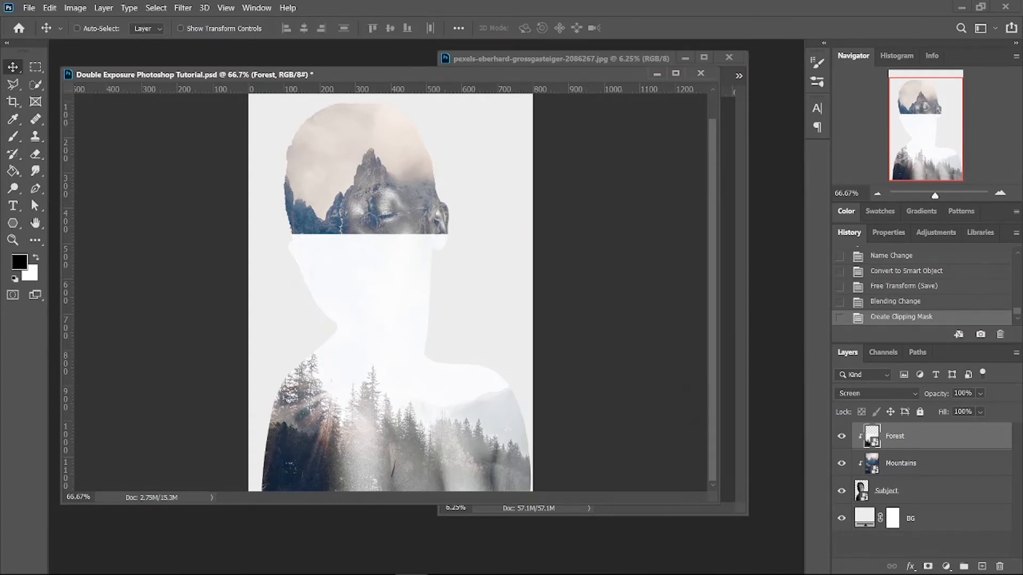
Add a layer mask to the Forest layer and set up a soft round brush with black as the foreground colour
key(b)
click(96, 27)
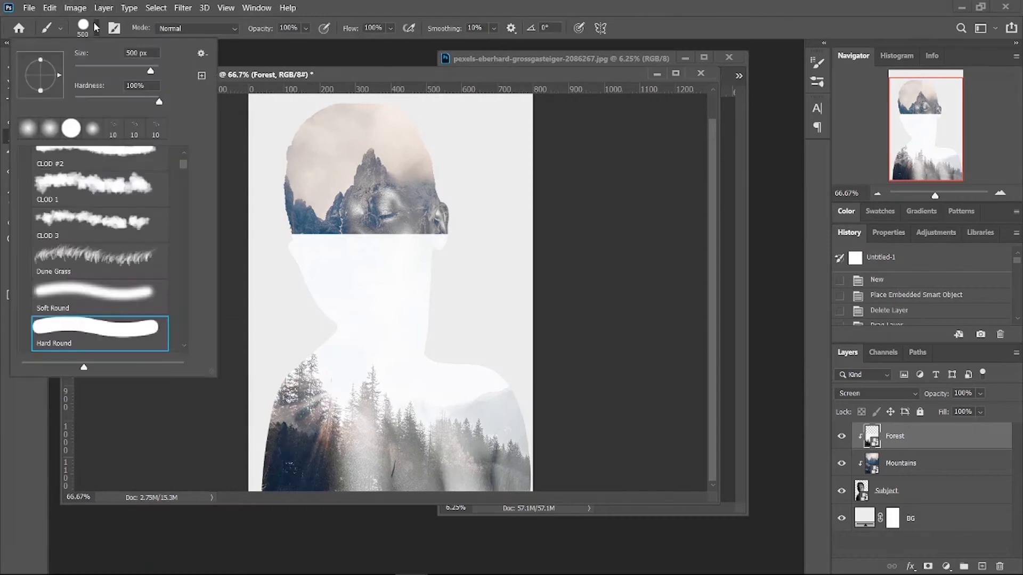
click(48, 131)
click(378, 5)
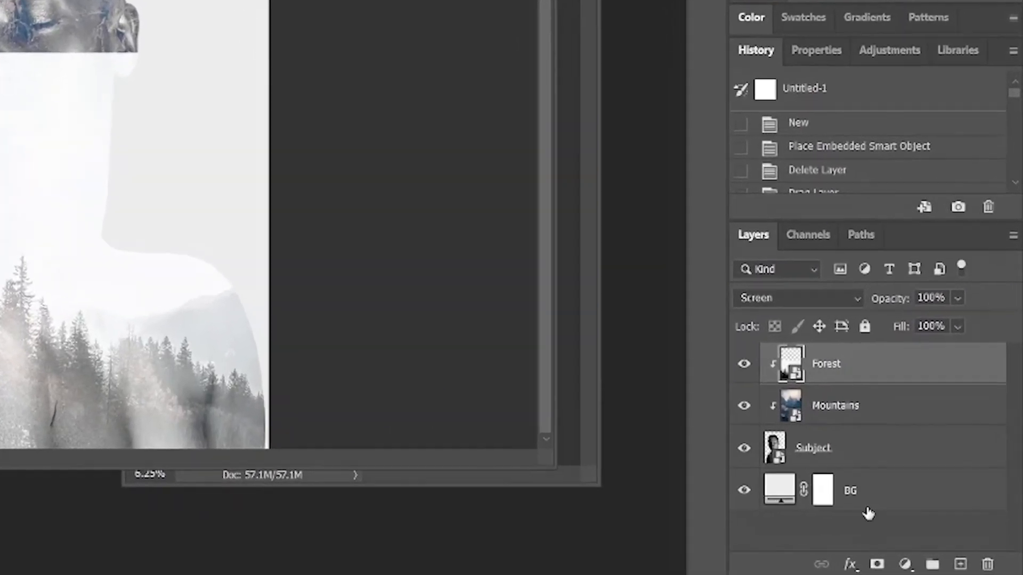
click(883, 566)
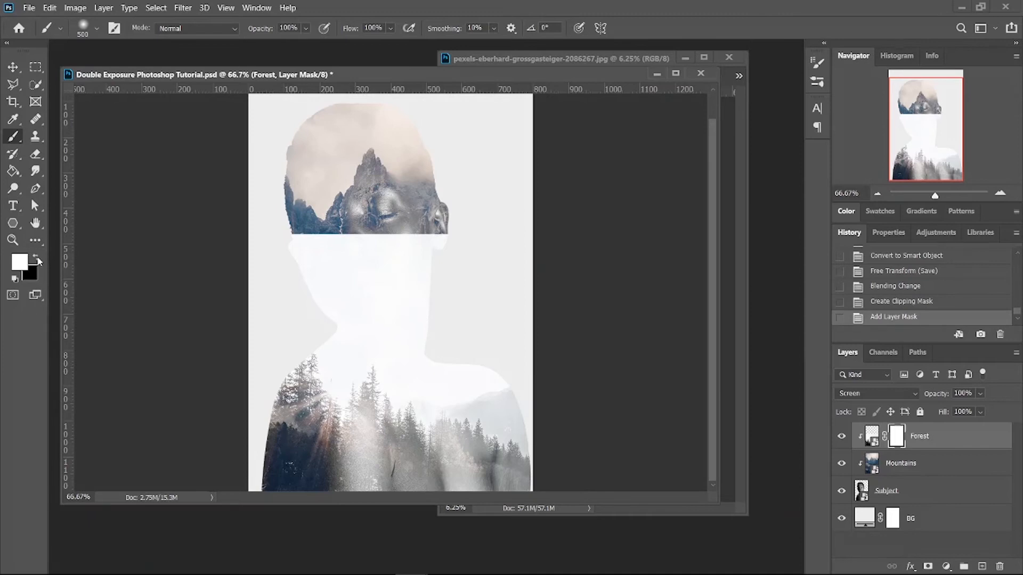
click(36, 259)
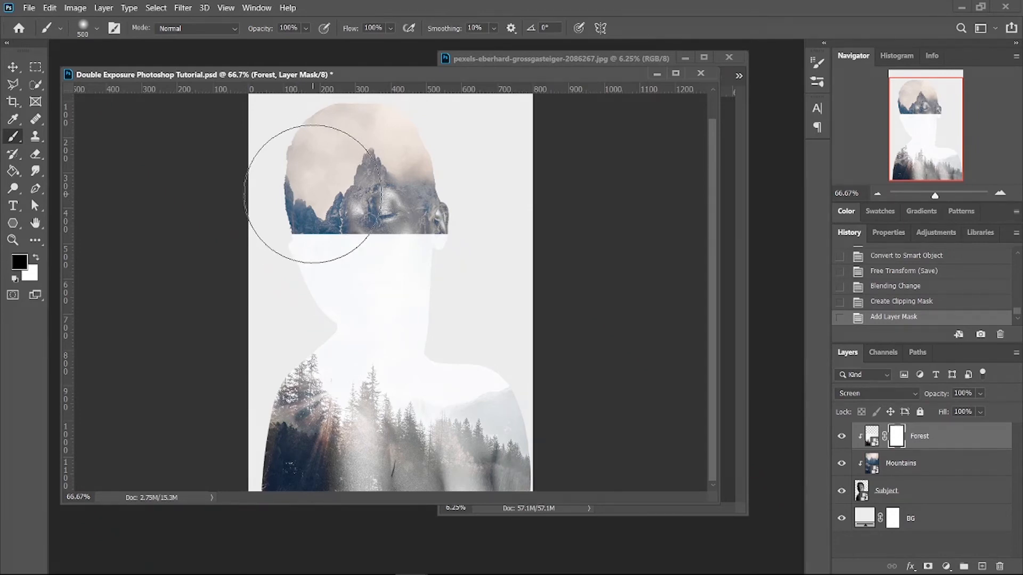
Paint black on the Forest mask across the woman's face and ear, using a 500 px and a 200 px brush
drag(292, 191, 404, 176)
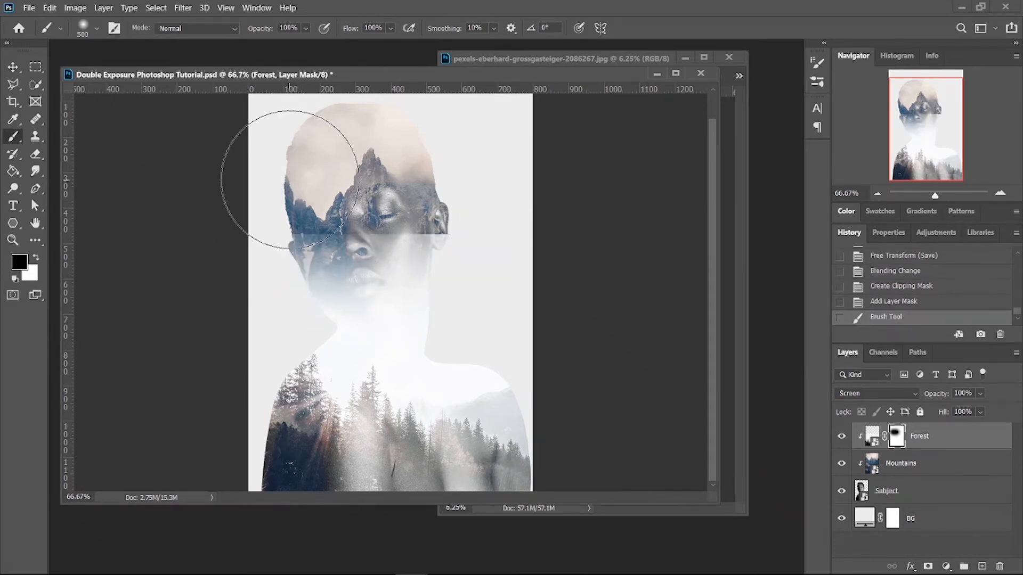
key([)
key([)
key([)
key([)
mouse_move(272, 181)
mouse_down()
mouse_move(260, 235)
mouse_move(348, 216)
mouse_up()
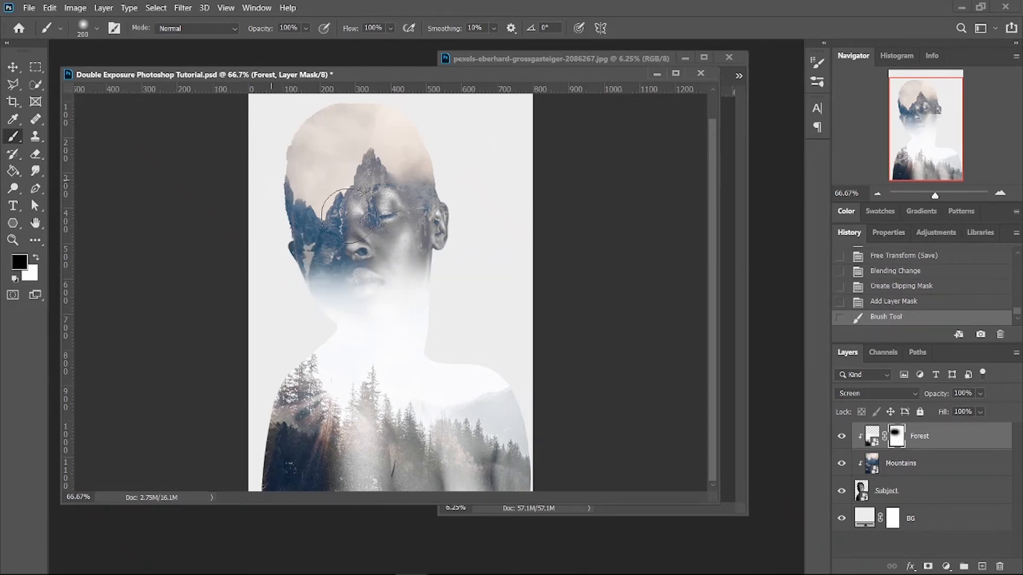
Paint out the Forest layer's white haze over the lower face, neck and shoulders on the mask with a 600 px brush
key(])
key(])
key(])
key(])
key(])
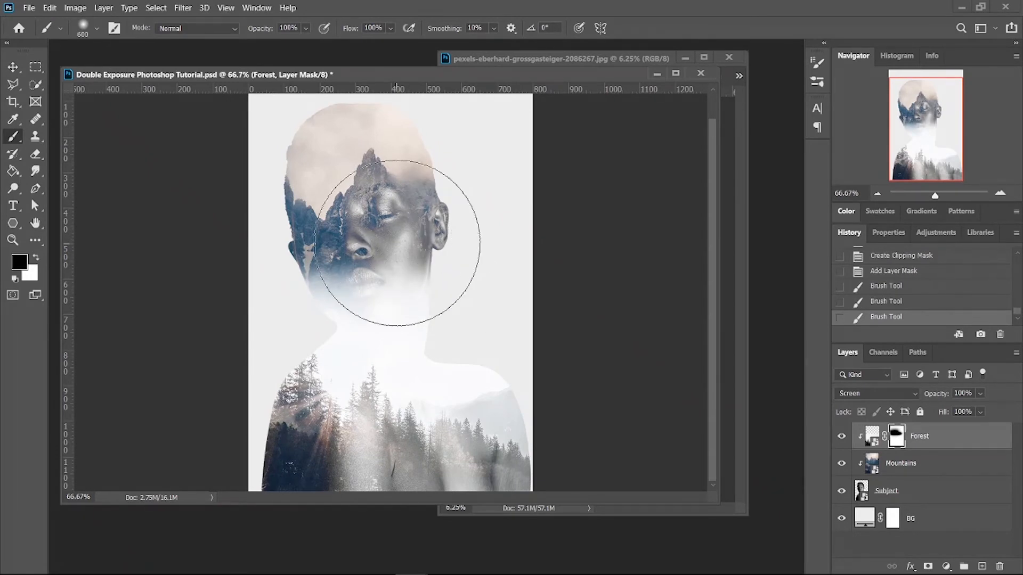
drag(456, 251, 484, 228)
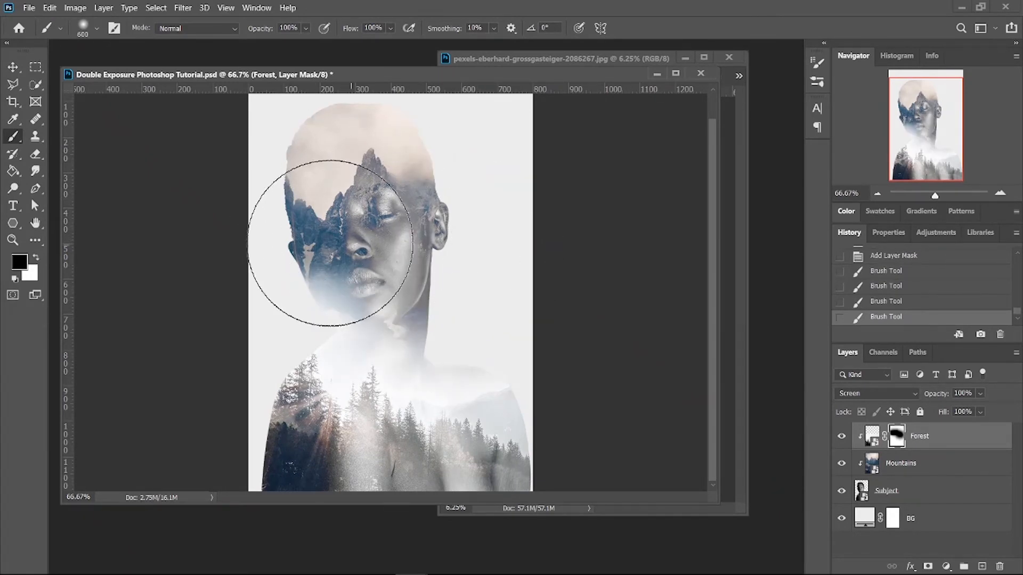
mouse_move(330, 243)
mouse_down()
mouse_move(365, 217)
mouse_move(366, 293)
mouse_move(388, 309)
mouse_move(462, 302)
mouse_move(529, 317)
mouse_move(407, 296)
mouse_move(284, 295)
mouse_move(226, 323)
mouse_up()
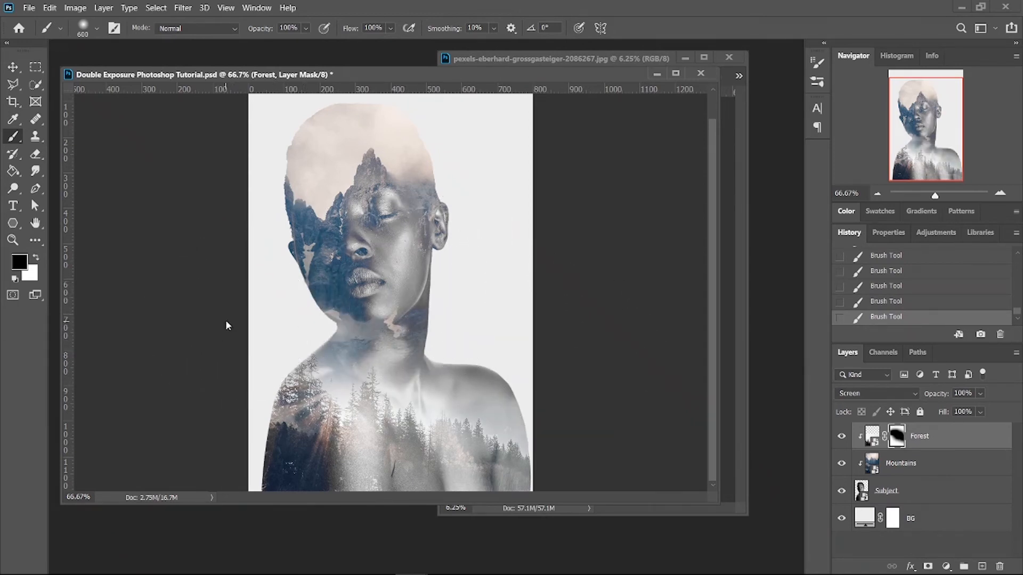
Refine the Forest mask around the jaw, neck and shoulder edges with a 250 px black brush
key(bracketleft)
key(bracketleft)
key(bracketleft)
key(bracketleft)
key(bracketleft)
key(bracketleft)
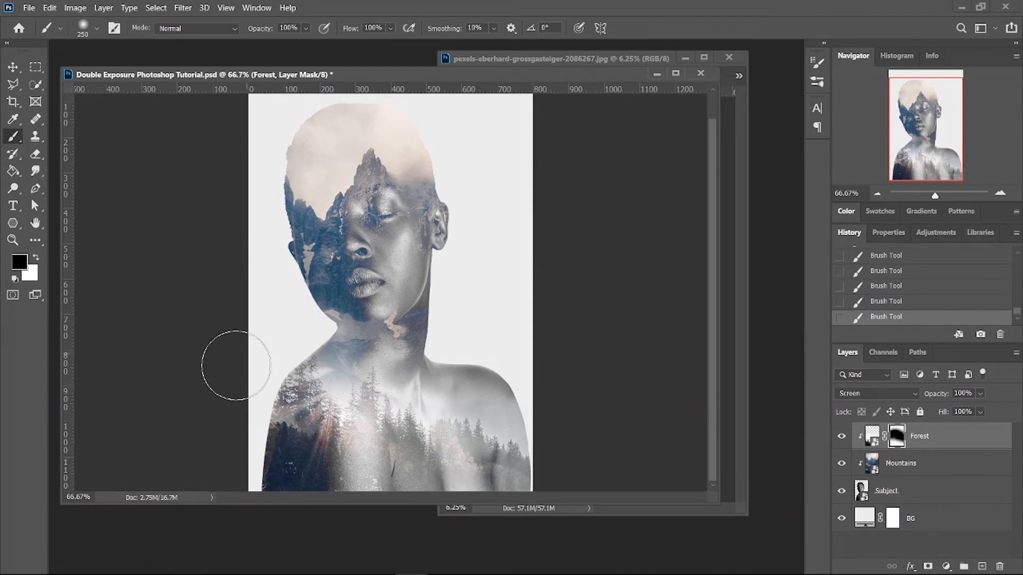
mouse_move(236, 366)
mouse_down()
mouse_move(231, 382)
mouse_move(304, 314)
mouse_up()
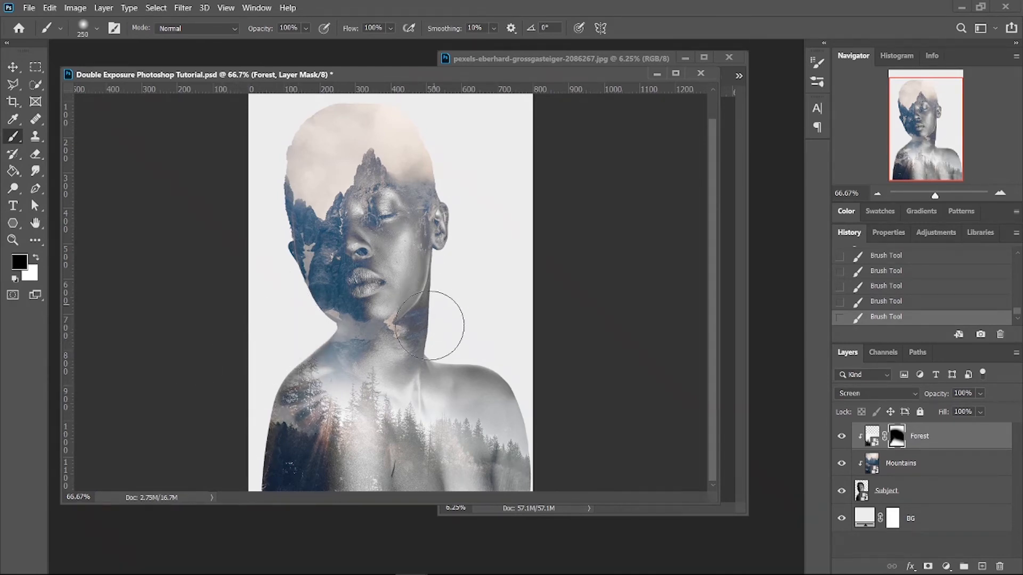
mouse_move(429, 326)
mouse_down()
mouse_move(468, 319)
mouse_move(468, 332)
mouse_up()
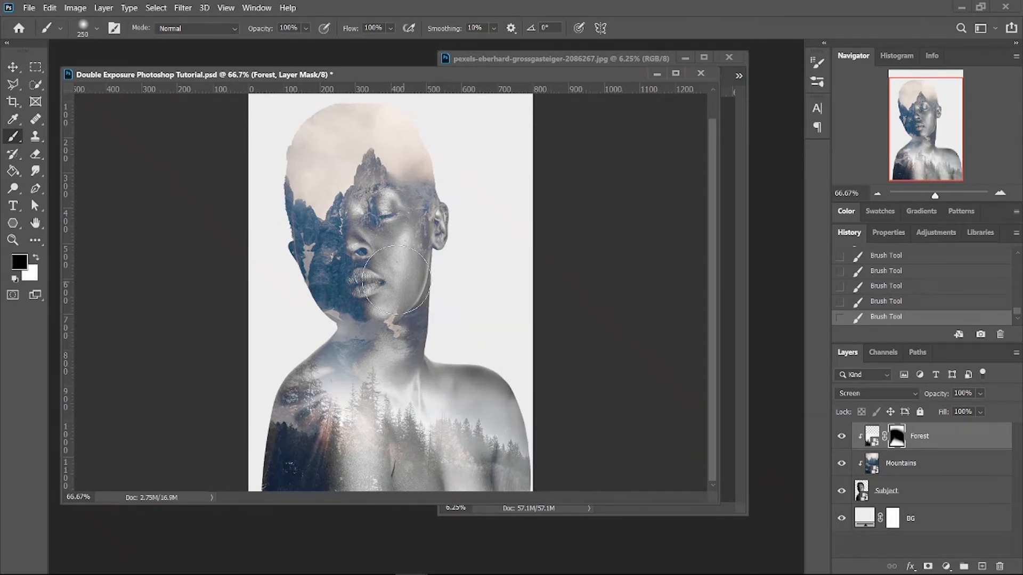
mouse_move(396, 280)
mouse_down()
mouse_move(342, 285)
mouse_move(376, 299)
mouse_move(401, 288)
mouse_move(349, 312)
mouse_up()
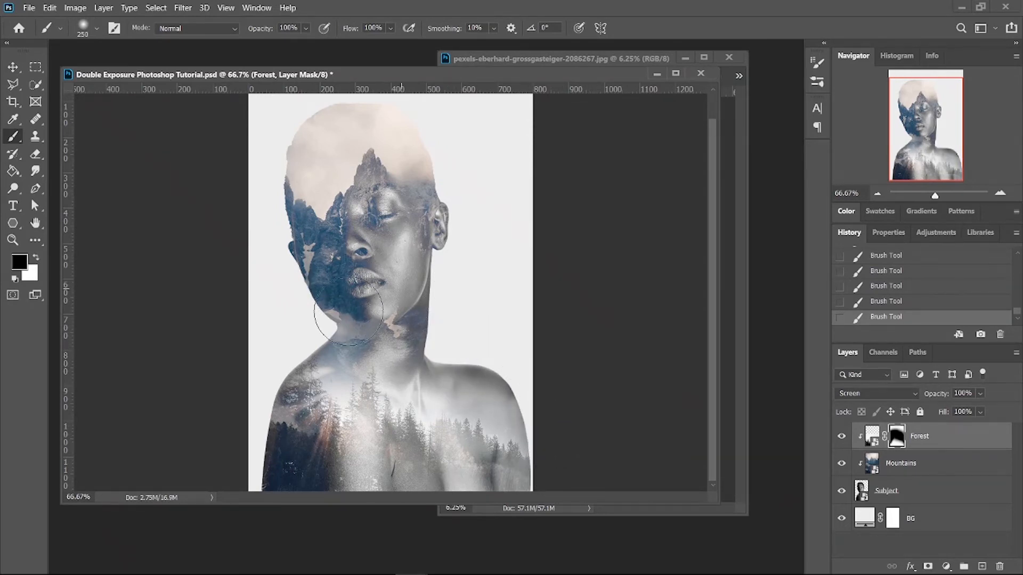
click(330, 344)
click(414, 361)
click(463, 357)
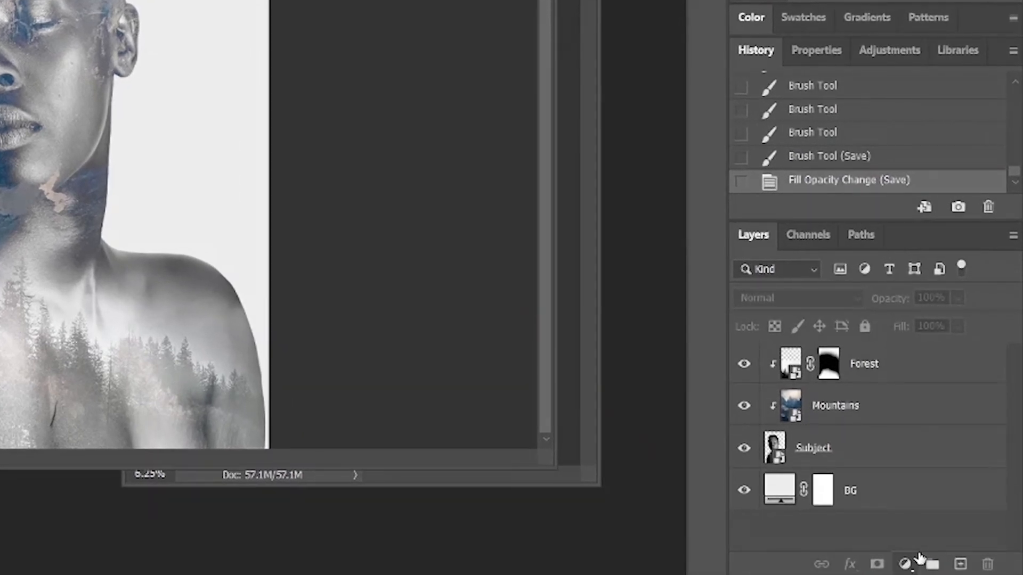
Add a Black & White adjustment layer above Forest with Greens at 33 and Reds at 135
click(905, 564)
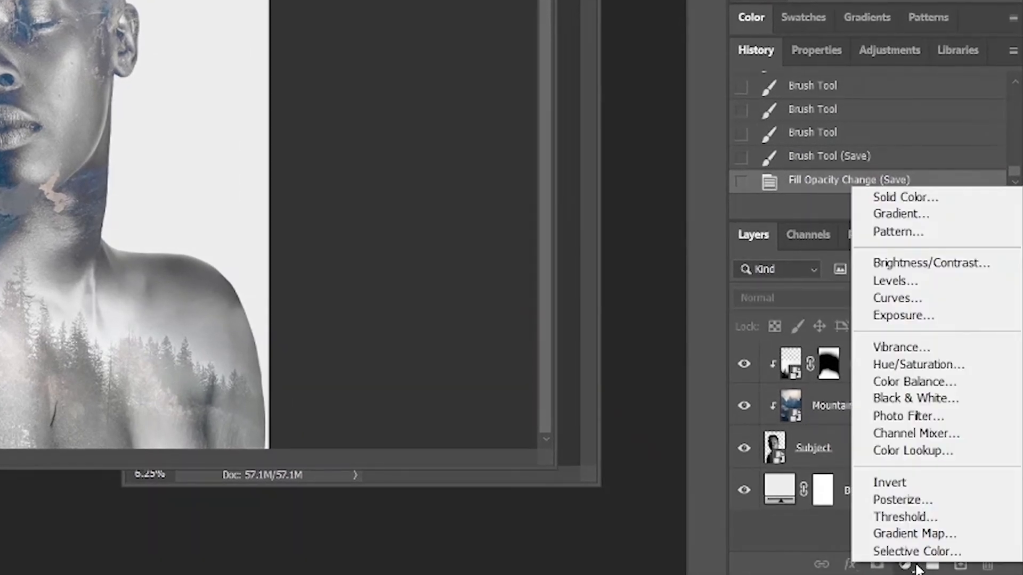
click(935, 399)
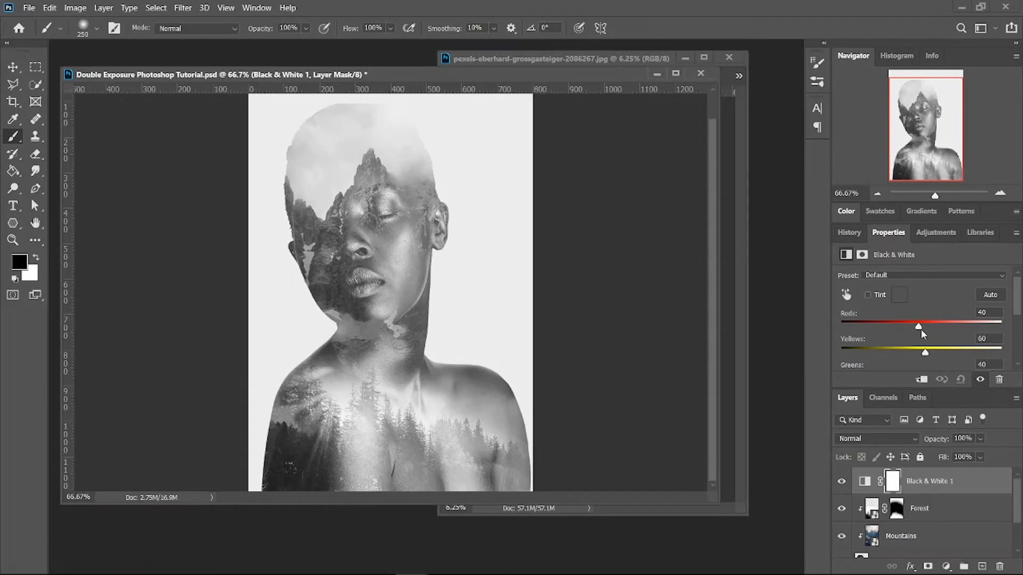
scroll(1017, 299, down, 1)
drag(1017, 300, 1019, 323)
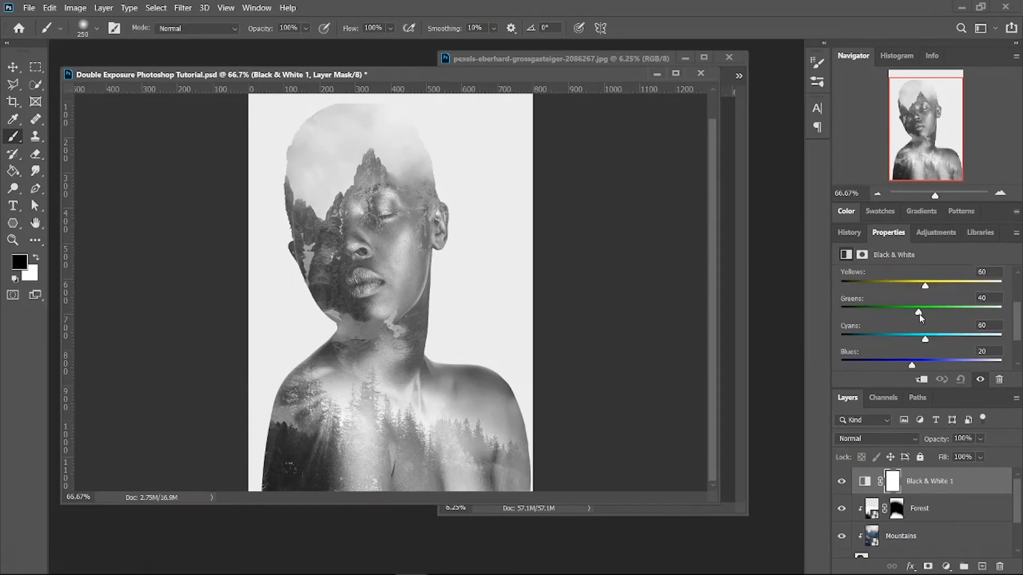
drag(919, 312, 899, 315)
scroll(935, 315, up, 1)
scroll(921, 288, up, 1)
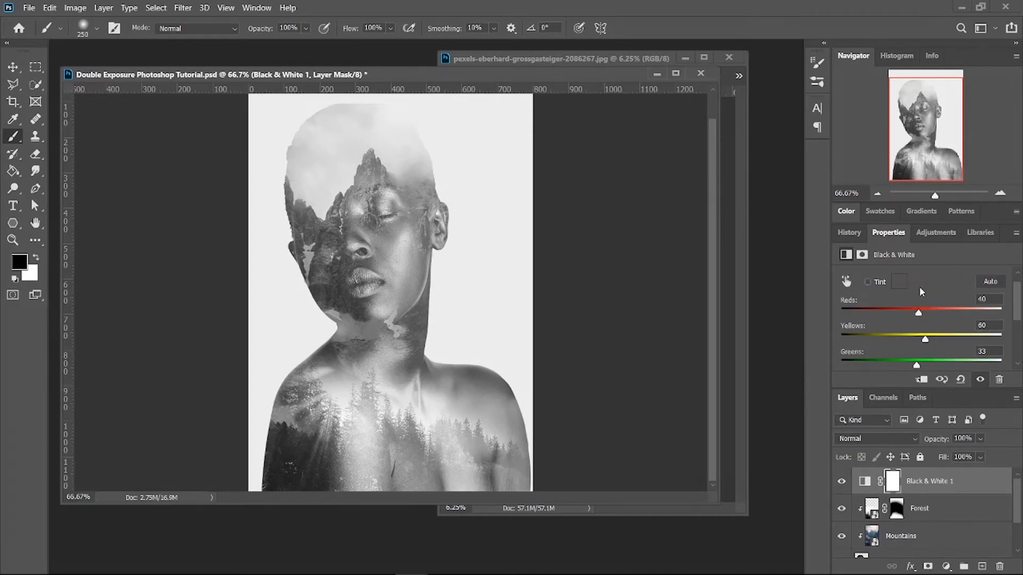
drag(919, 314, 948, 315)
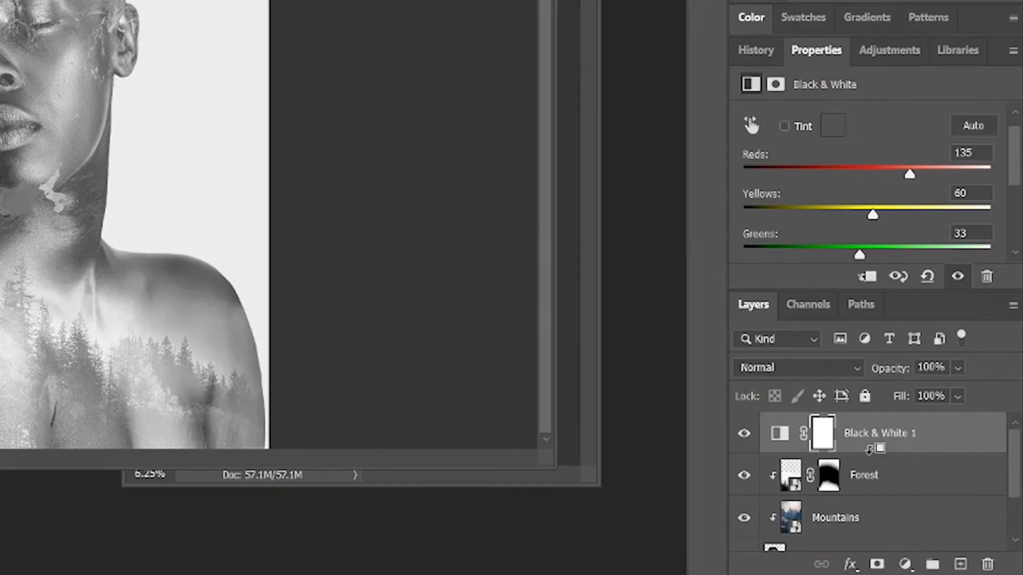
Clip the Black & White adjustment to the layers below and compare the image with and without it
alt+click(868, 452)
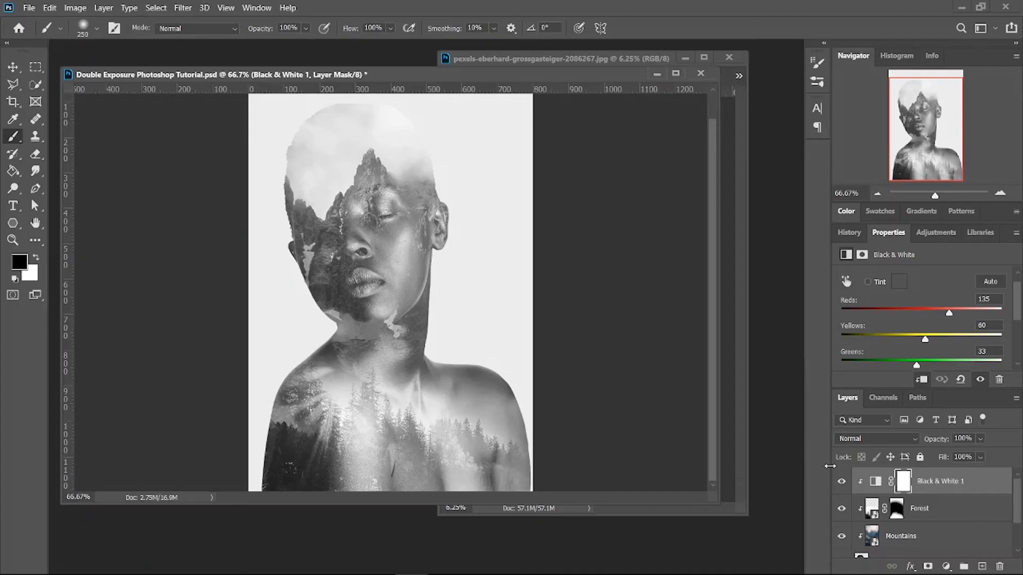
click(840, 482)
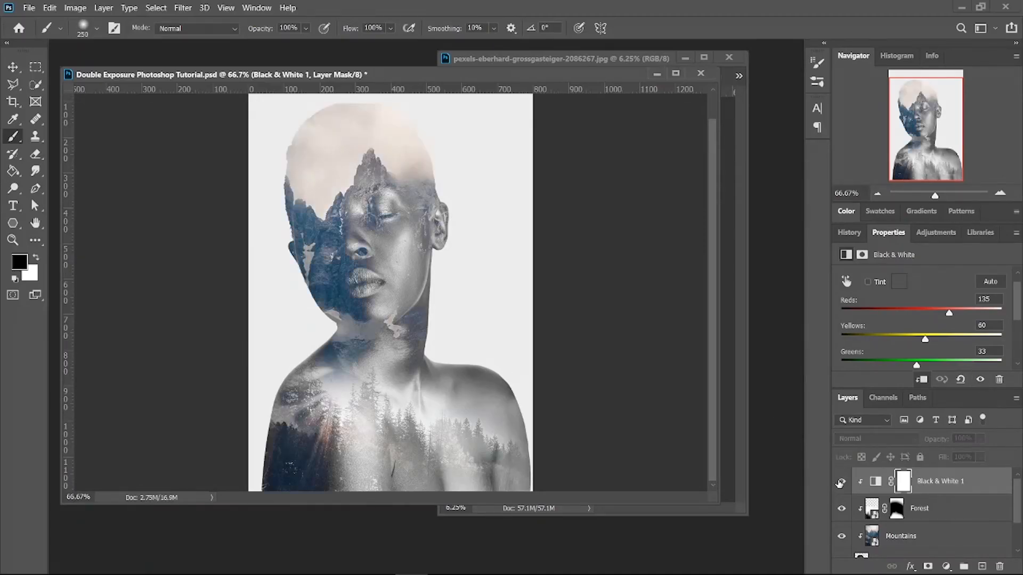
click(841, 482)
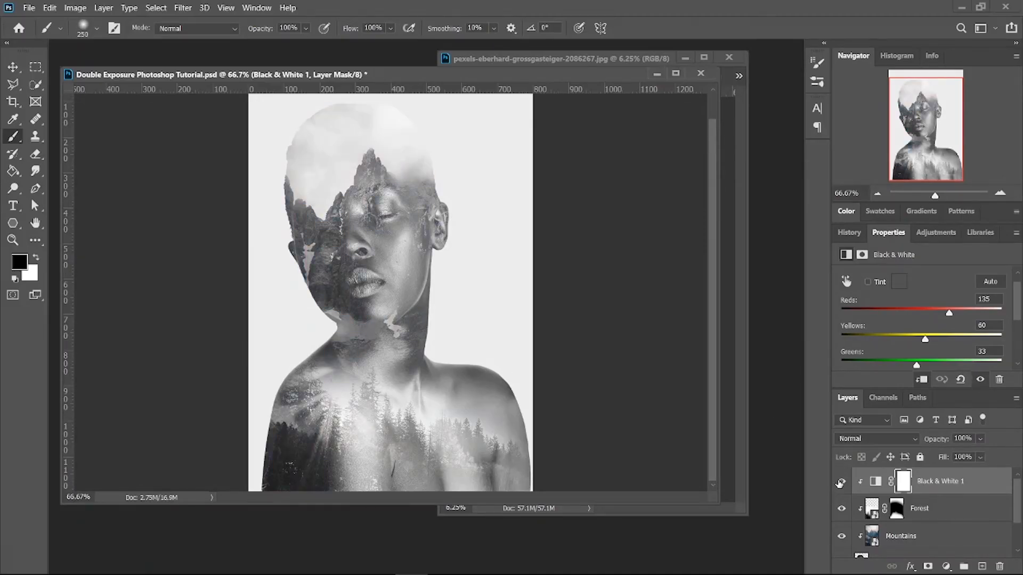
Try a 79% fill on the Black & White adjustment layer and restore it to 100%
click(981, 457)
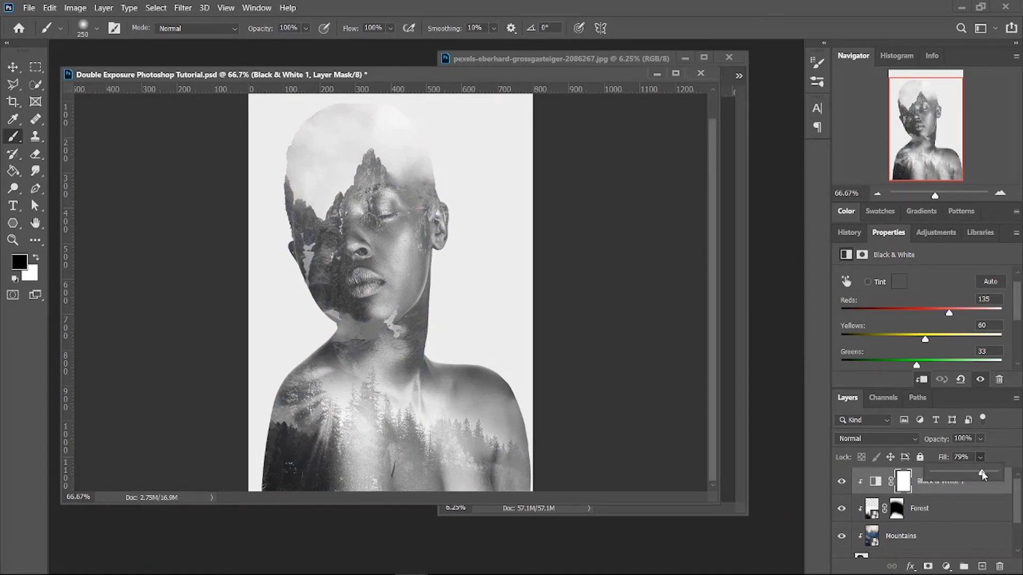
drag(984, 475, 1018, 476)
click(960, 492)
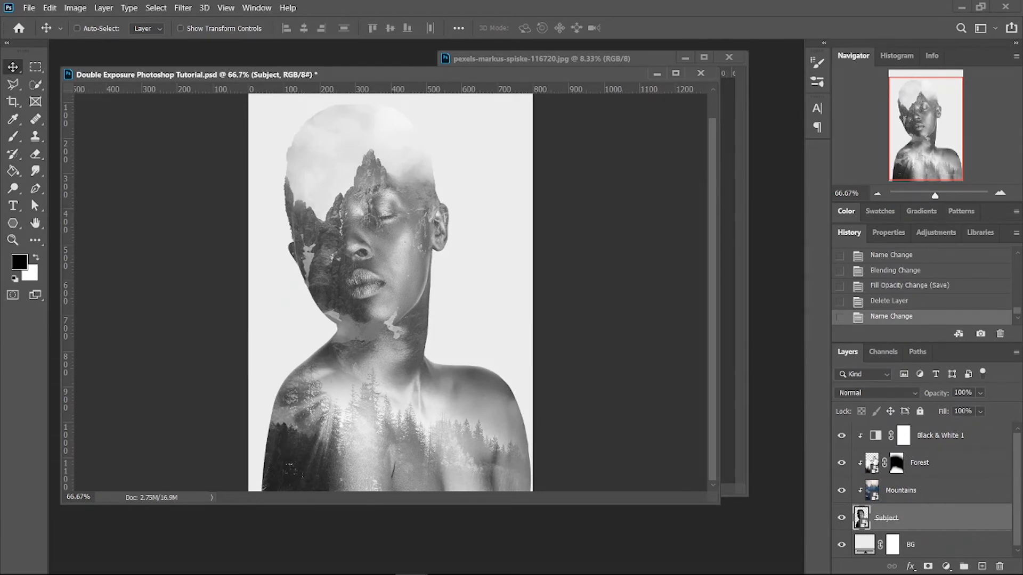
Duplicate the Subject layer
click(982, 445)
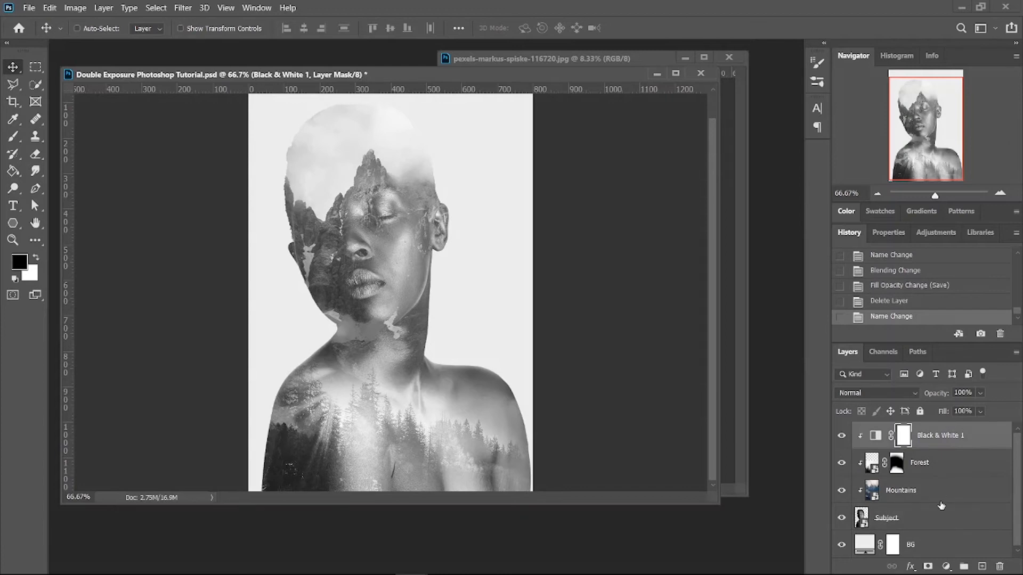
click(940, 502)
click(937, 516)
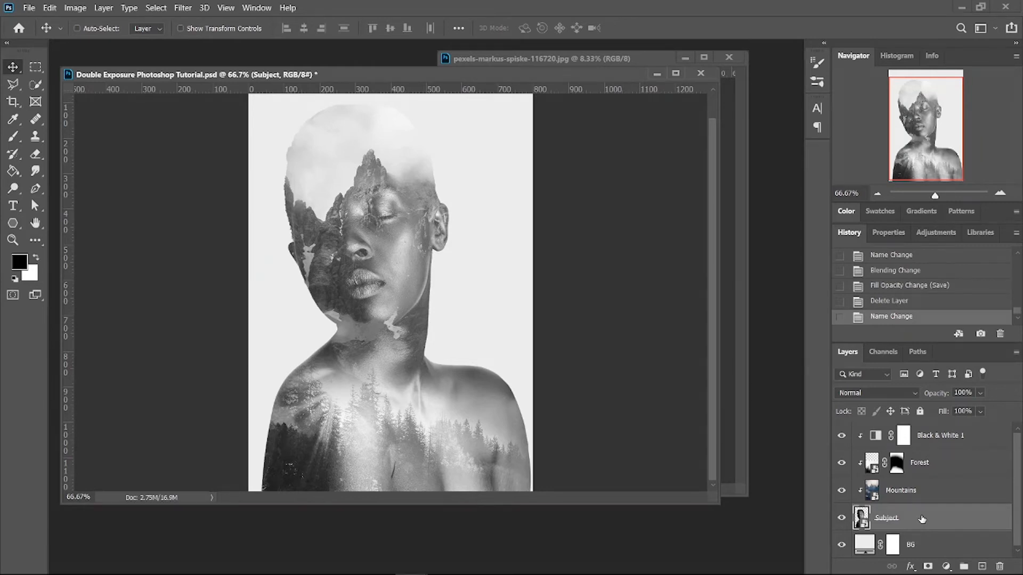
key(ctrl+j)
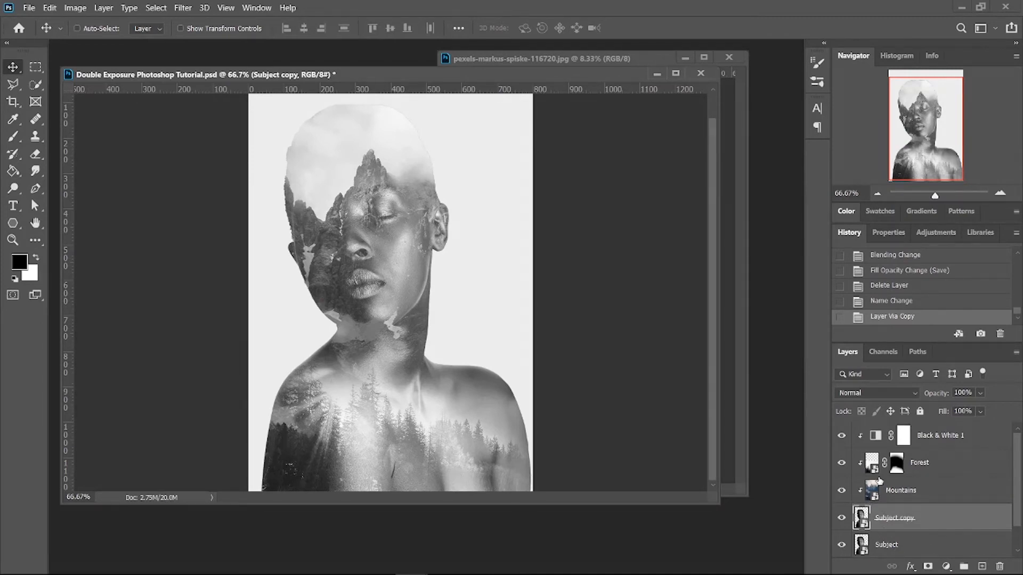
Rename the duplicated woman layer as Subject Base and the original one as Subject Details
double_click(894, 518)
click(894, 515)
text(Base)
key(Return)
double_click(887, 543)
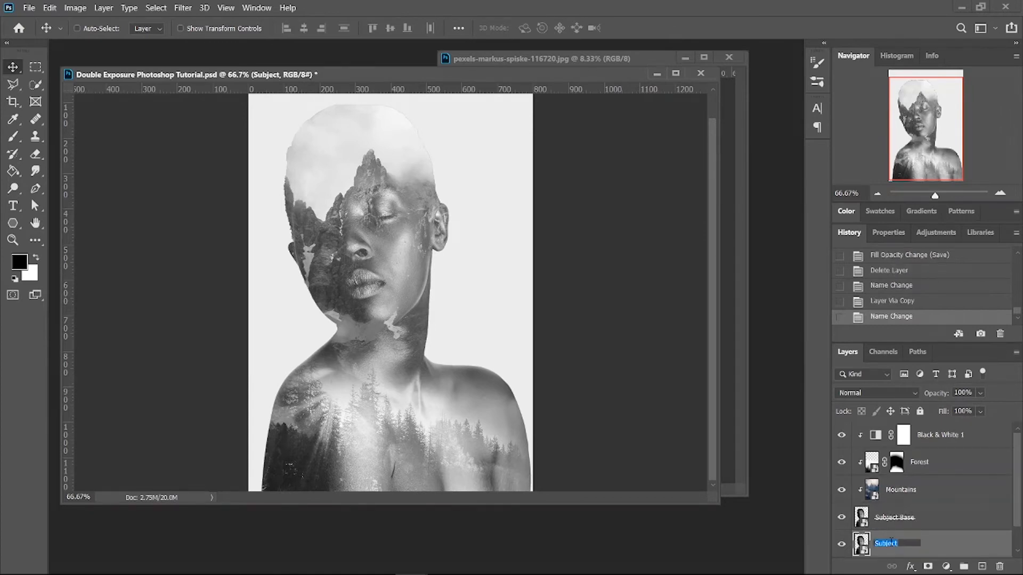
click(892, 541)
key(Return)
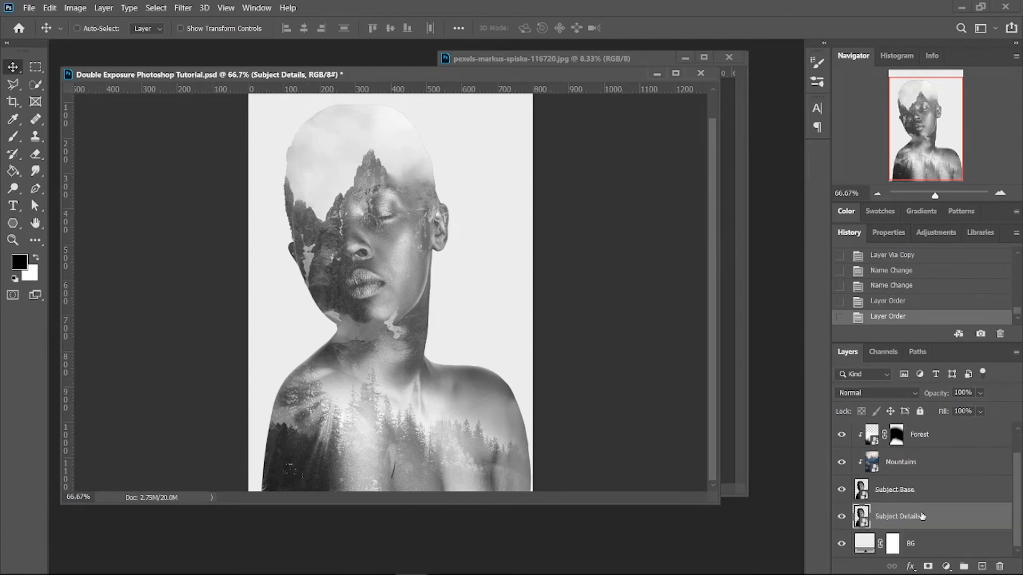
Move the Subject Details layer to the top of the layer stack and blend it as Soft Light with 60% fill
drag(922, 516, 906, 426)
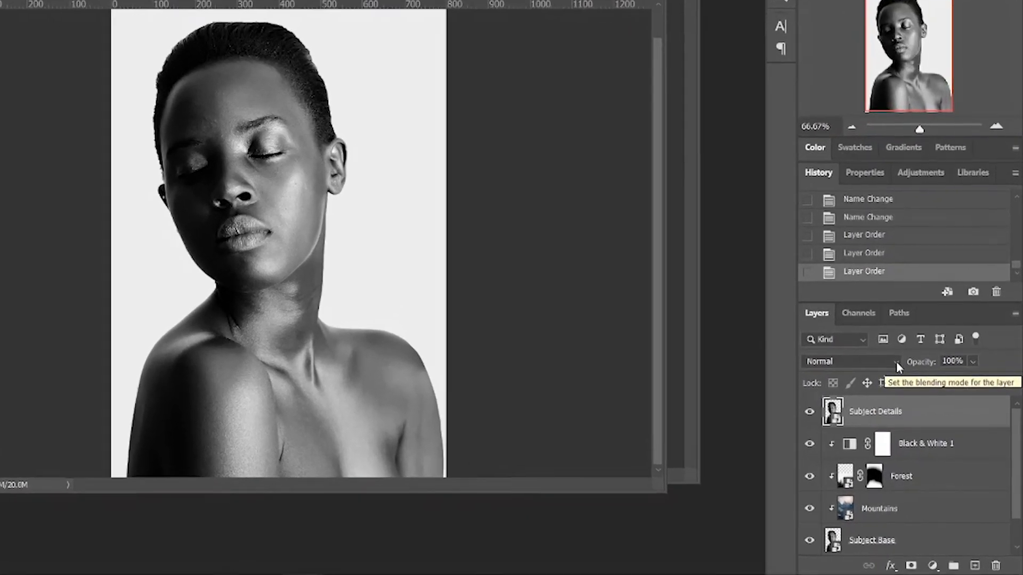
click(896, 361)
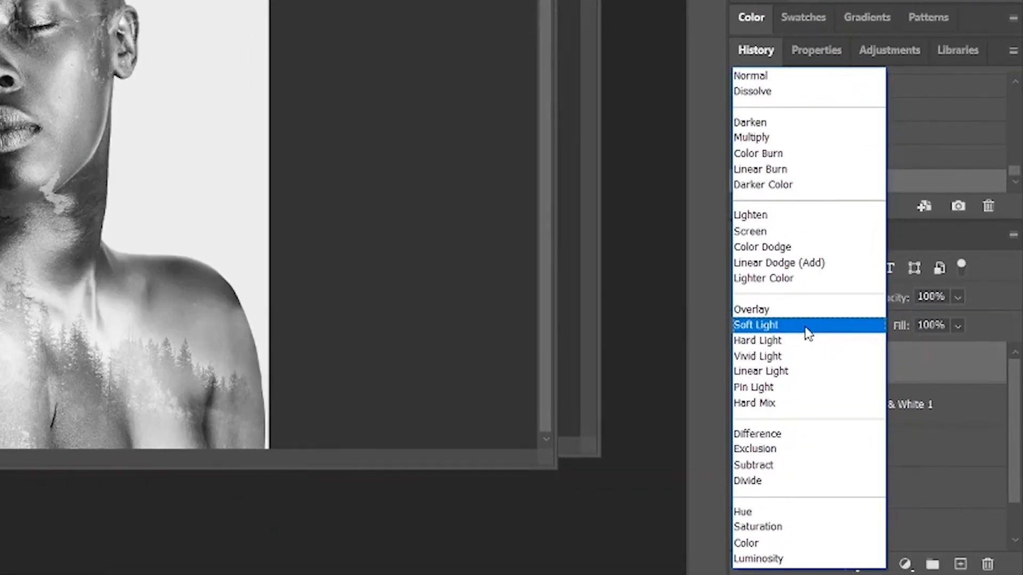
click(806, 327)
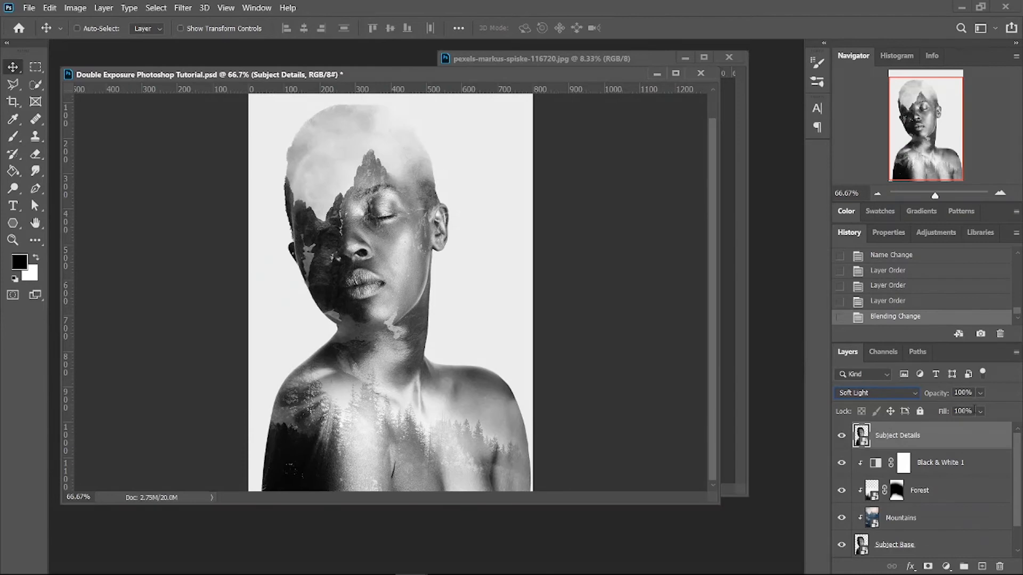
click(981, 412)
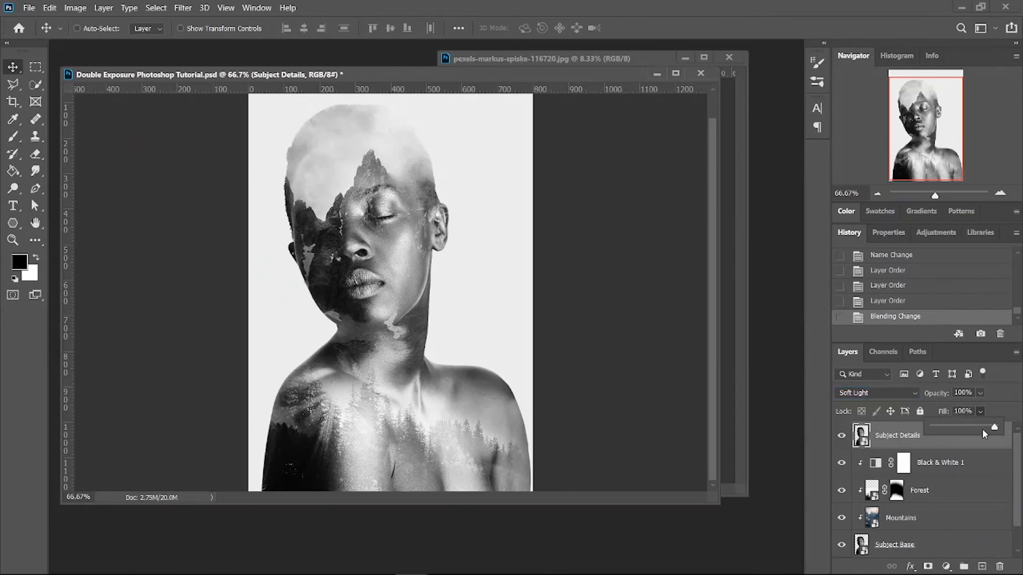
drag(985, 434, 971, 430)
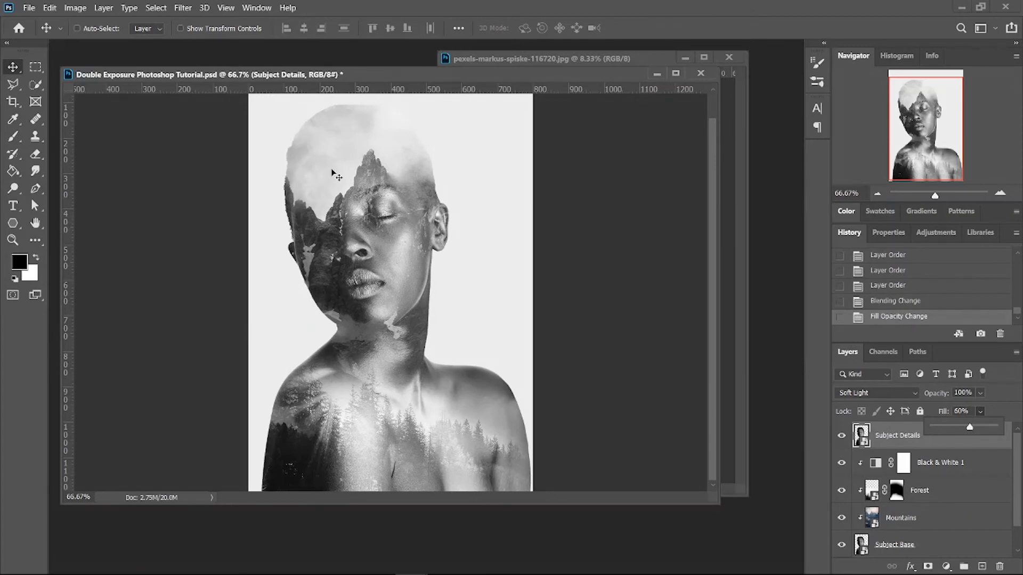
Group the layers from Subject Details down to Subject Base under the name Subject and save the document
click(867, 430)
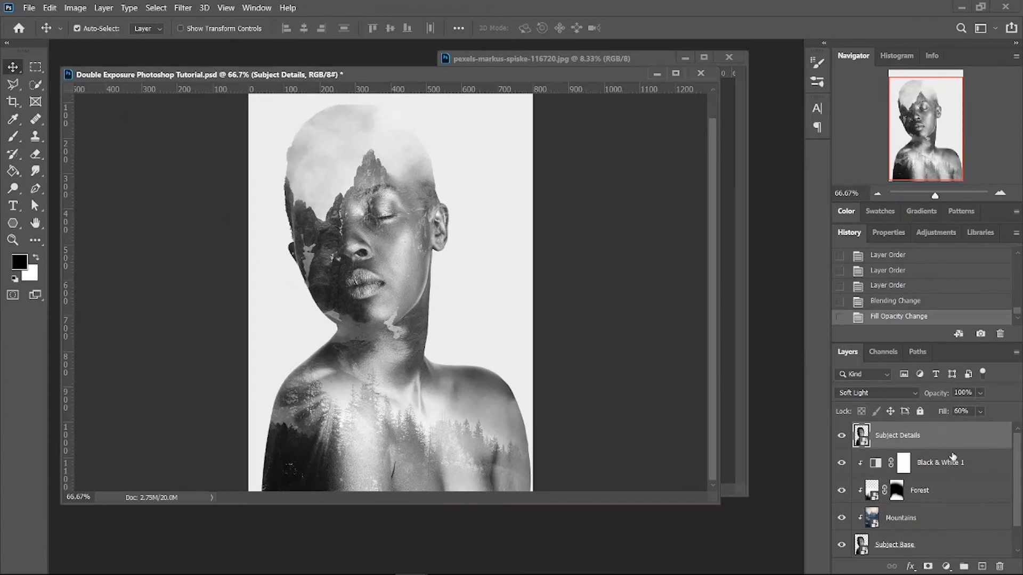
key(ctrl+s)
click(963, 558)
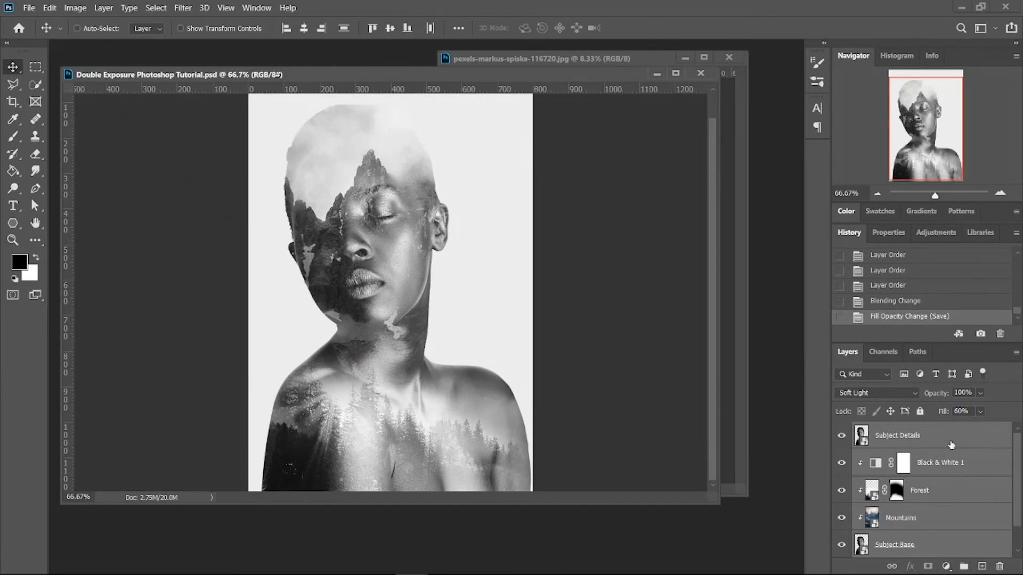
key(ctrl+g)
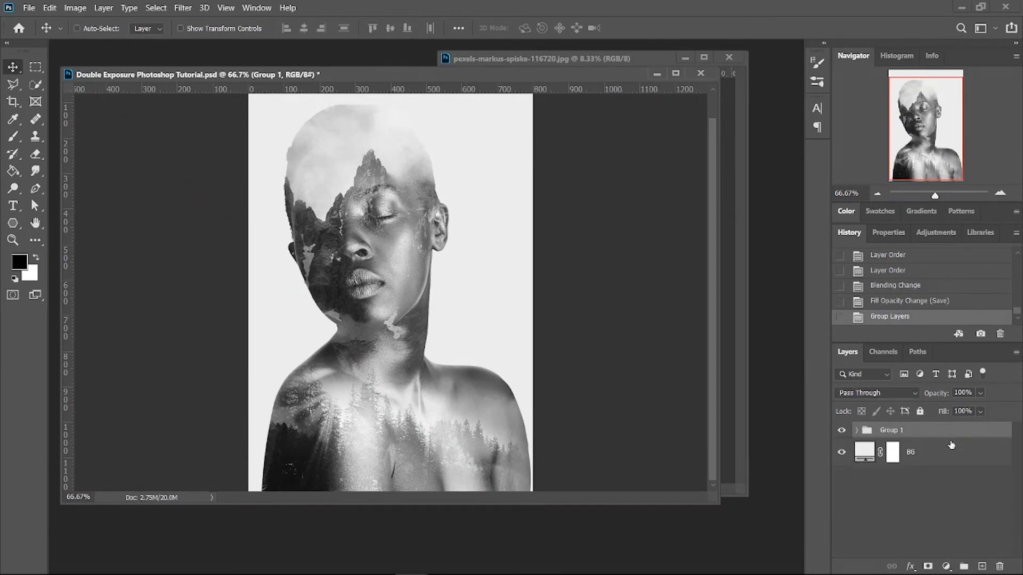
double_click(899, 431)
text(Subject)
key(Return)
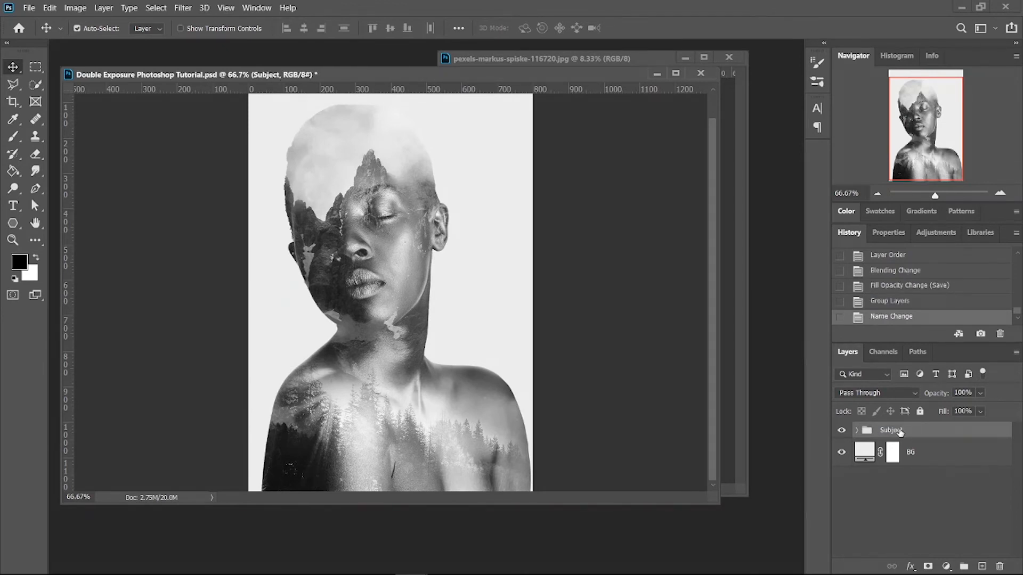
key(ctrl+s)
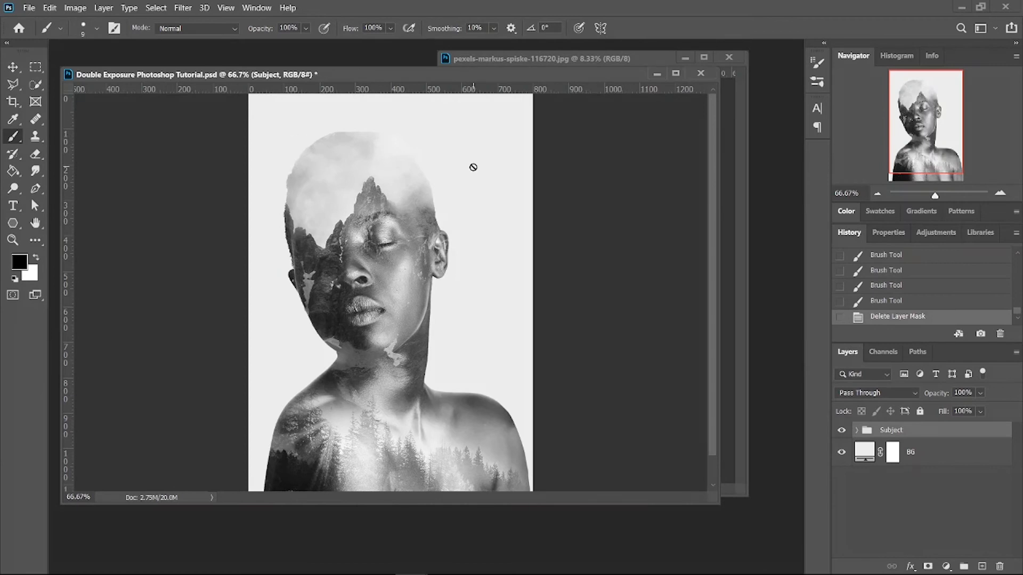
Add a layer mask to the Subject group
click(999, 192)
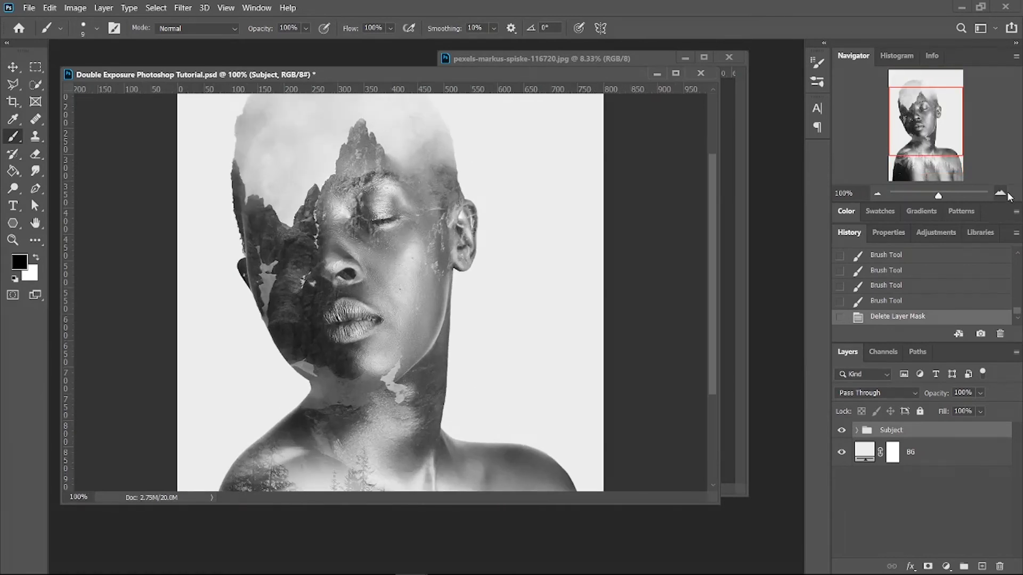
drag(947, 150, 936, 132)
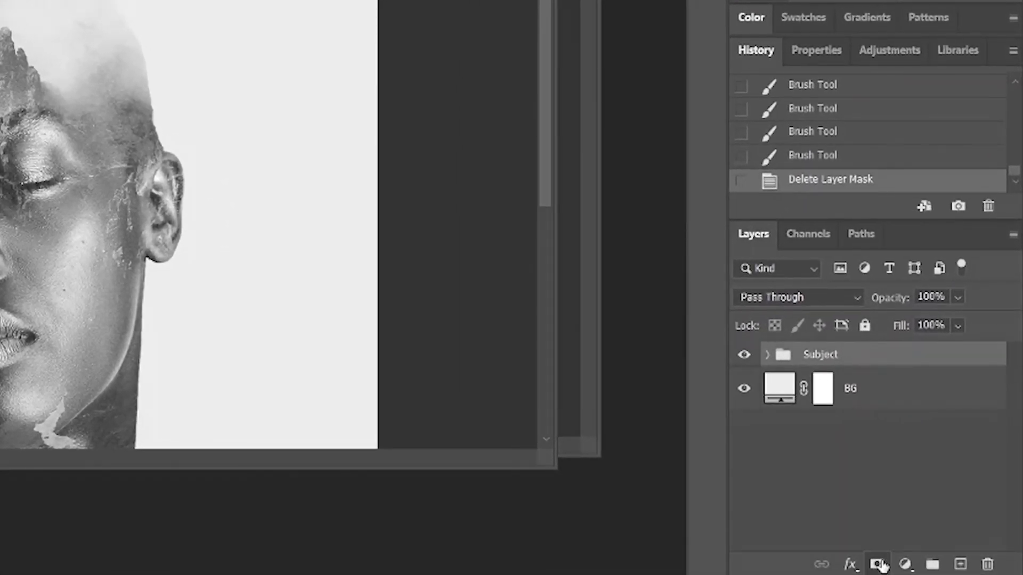
click(892, 565)
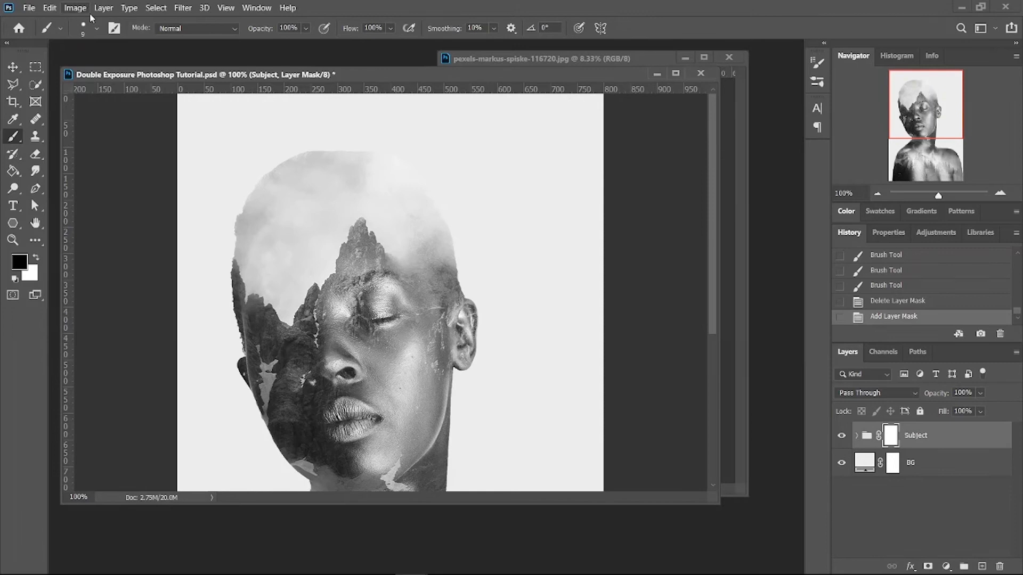
Paint black on the Subject group's mask with a soft 100 px brush to fade out the sky at the top of the head
click(97, 26)
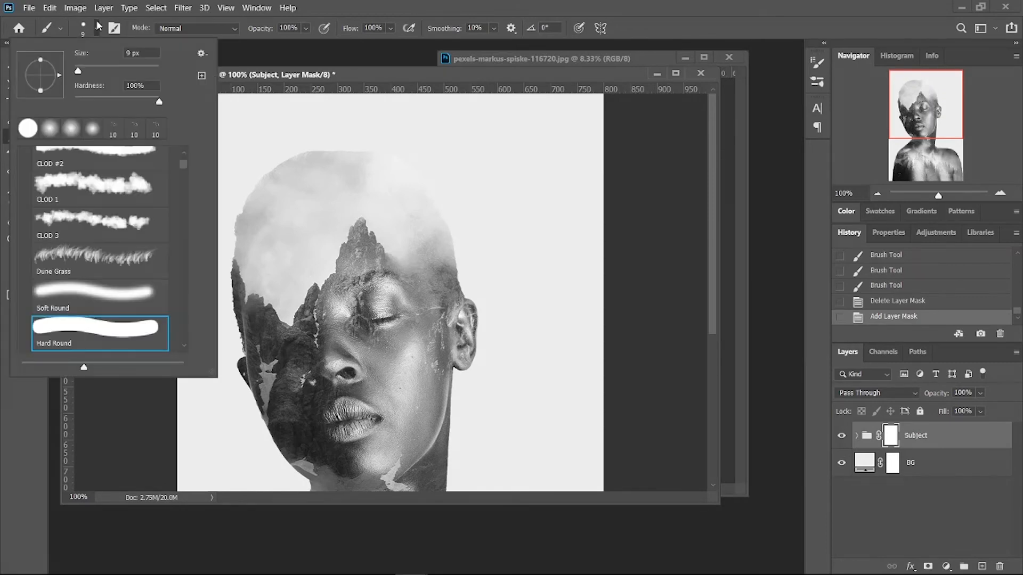
click(49, 128)
click(315, 5)
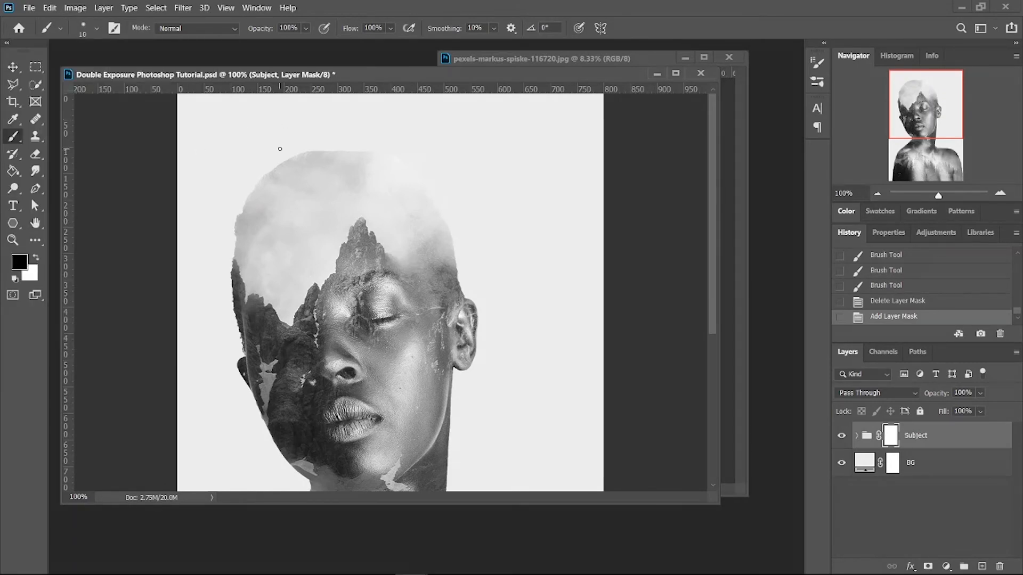
key(bracketright)
key(bracketright)
key(bracketright)
key(bracketright)
key(bracketright)
key(bracketright)
key(bracketright)
key(bracketright)
key(bracketright)
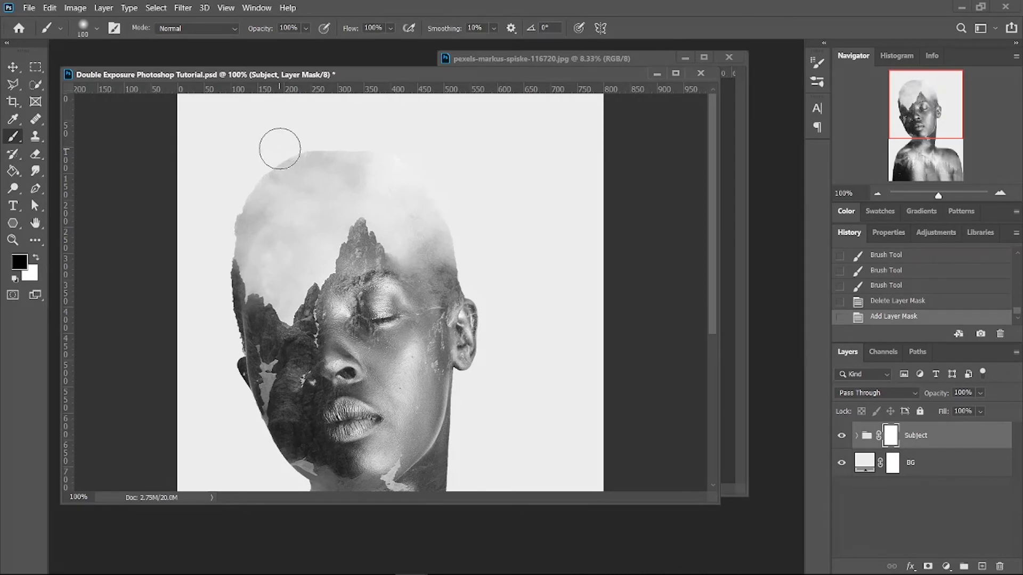
mouse_move(280, 149)
mouse_down()
mouse_move(309, 149)
mouse_move(245, 174)
mouse_move(301, 164)
mouse_move(356, 132)
mouse_move(385, 149)
mouse_move(337, 151)
mouse_move(437, 162)
mouse_move(456, 207)
mouse_move(375, 159)
mouse_move(238, 221)
mouse_move(257, 237)
mouse_move(325, 197)
mouse_up()
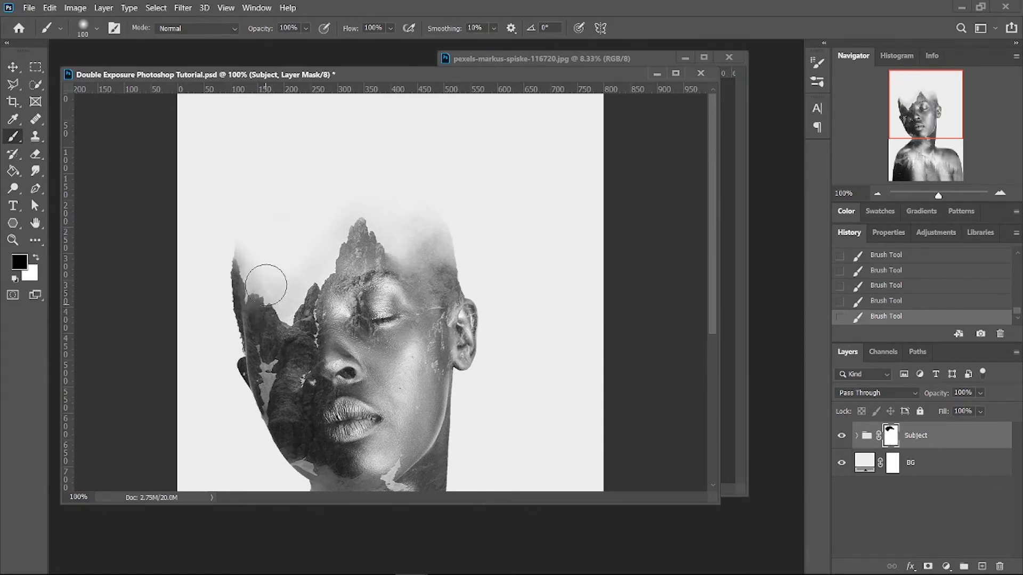
Using the Hard Round brush, mask out the leftover haze in the gap above the left-hand mountain peaks
click(87, 27)
double_click(59, 323)
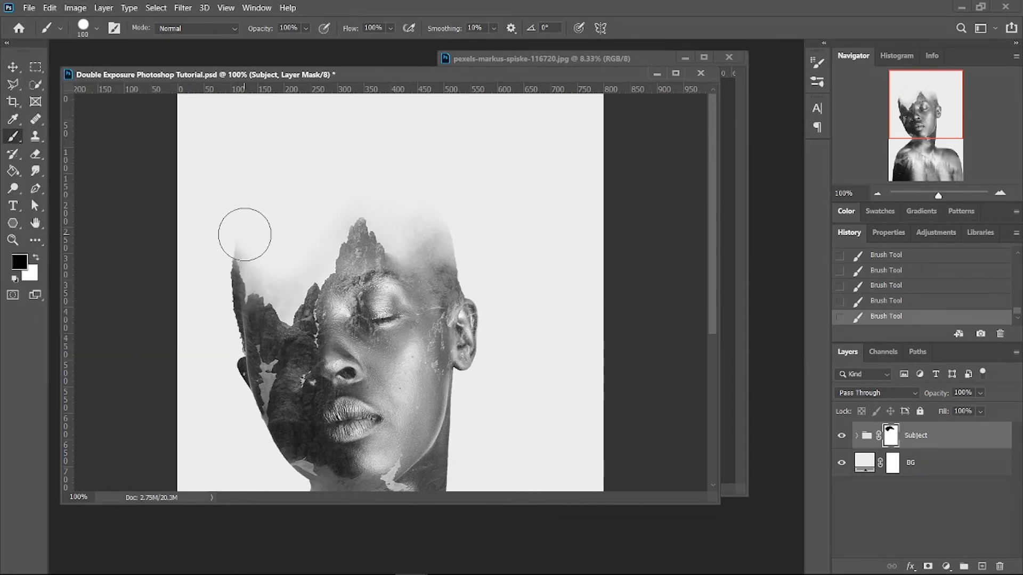
key(bracketleft)
key(bracketleft)
key(bracketleft)
key(bracketleft)
key(bracketleft)
key(bracketleft)
key(bracketleft)
key(bracketleft)
drag(938, 195, 949, 196)
click(906, 108)
drag(400, 275, 378, 144)
drag(378, 143, 379, 226)
Mask out the remaining sky closely along the edges of the leftmost peaks with a smaller hard brush
key(bracketleft)
key(bracketleft)
key(bracketleft)
drag(375, 360, 308, 301)
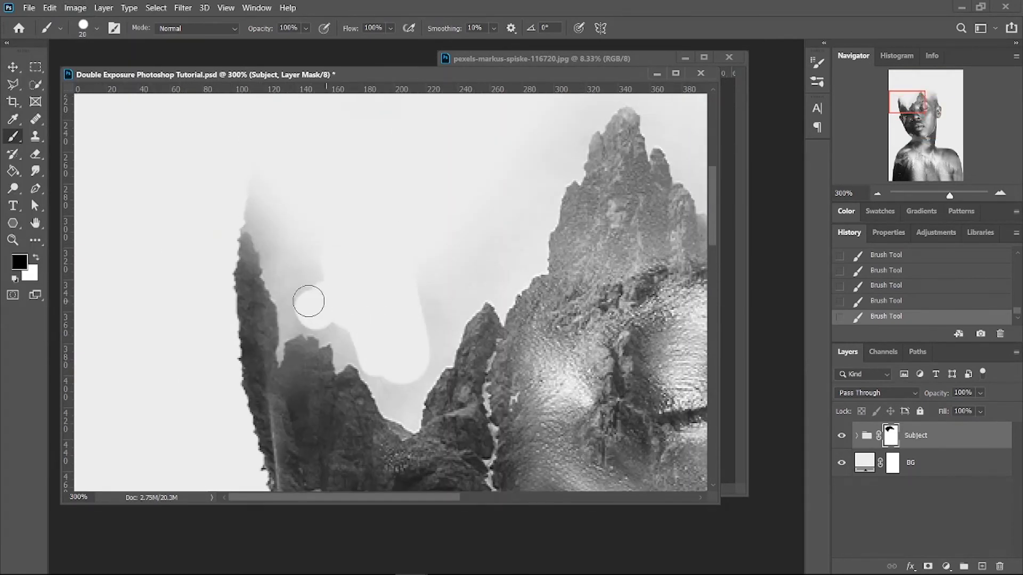
key(bracketleft)
key(bracketleft)
key(bracketleft)
key(bracketleft)
key(ctrl+z)
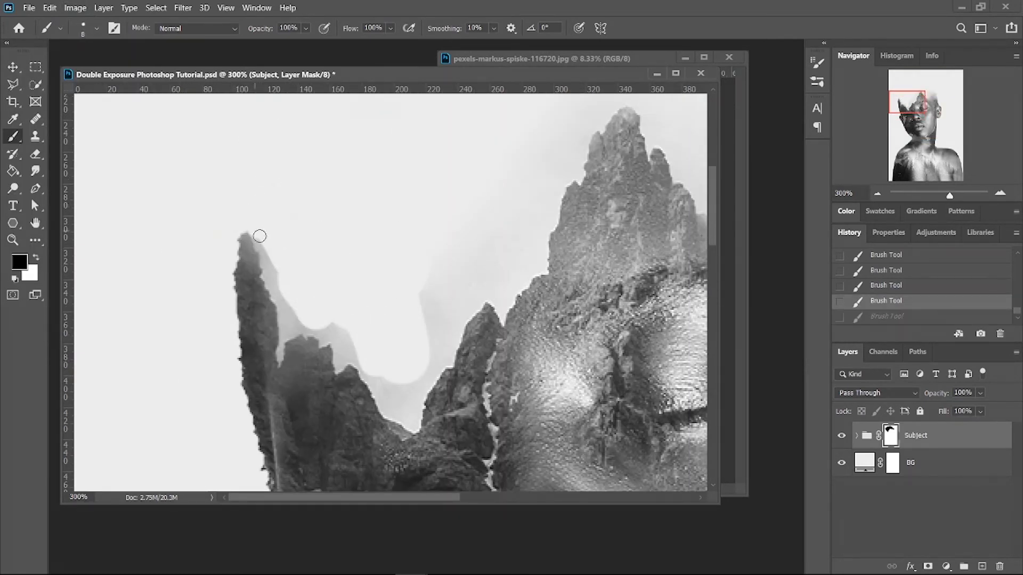
mouse_move(259, 236)
mouse_down()
mouse_move(283, 302)
mouse_move(320, 325)
mouse_up()
key(bracketleft)
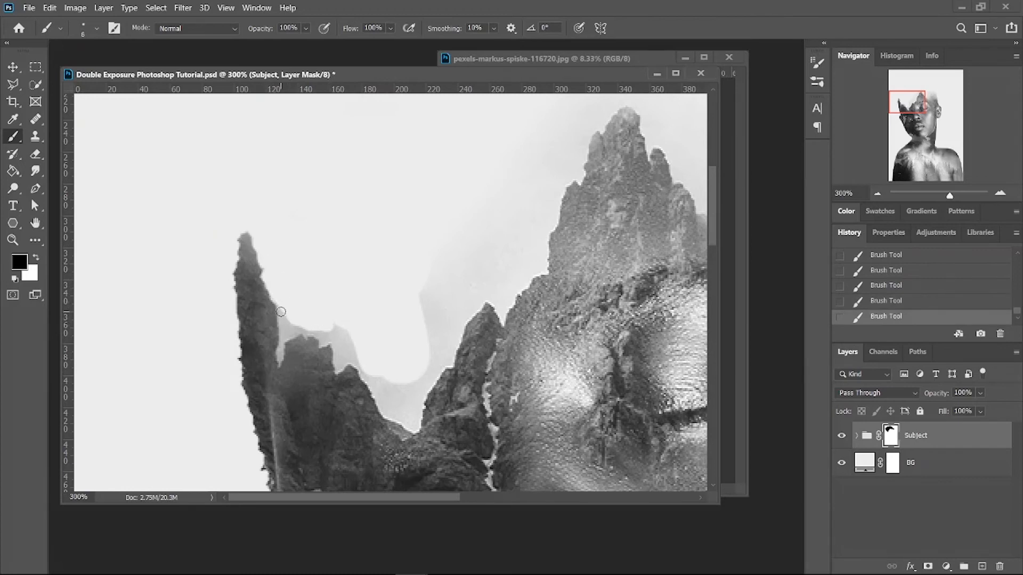
mouse_move(371, 376)
mouse_down()
mouse_move(410, 424)
mouse_move(456, 339)
mouse_move(422, 347)
mouse_move(411, 385)
mouse_move(394, 385)
mouse_move(350, 340)
mouse_move(286, 319)
mouse_move(291, 332)
mouse_move(346, 355)
mouse_move(278, 359)
mouse_up()
Mask out the sky between the small middle peak and the tall central peak, using a finer hard brush along the rock edges
key(bracketright)
key(bracketright)
key(bracketright)
key(bracketright)
key(bracketright)
key(bracketright)
key(bracketright)
key(bracketright)
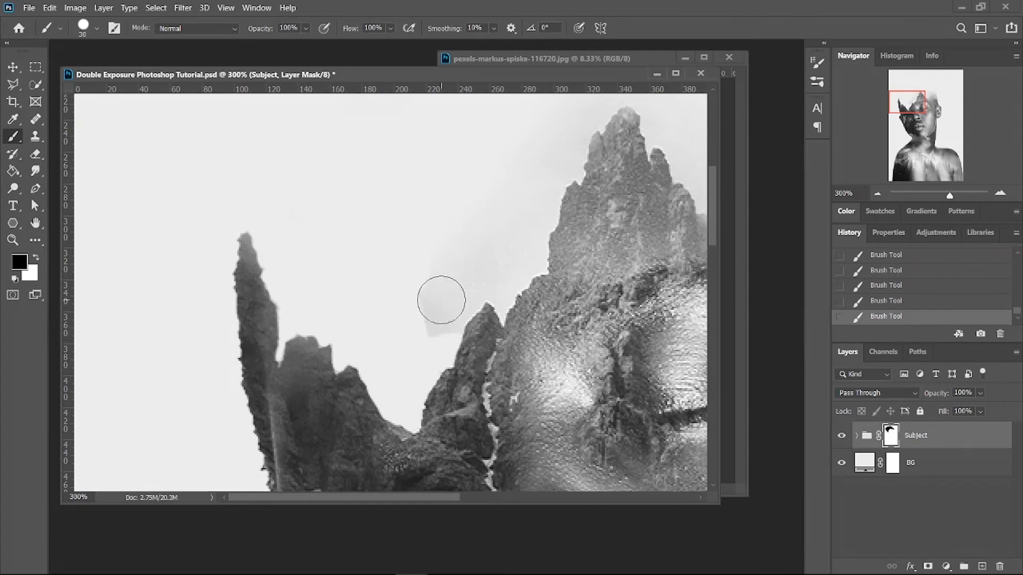
mouse_move(441, 300)
mouse_down()
mouse_move(477, 227)
mouse_move(506, 242)
mouse_up()
key(bracketleft)
key(bracketleft)
key(bracketleft)
key(bracketleft)
key(bracketleft)
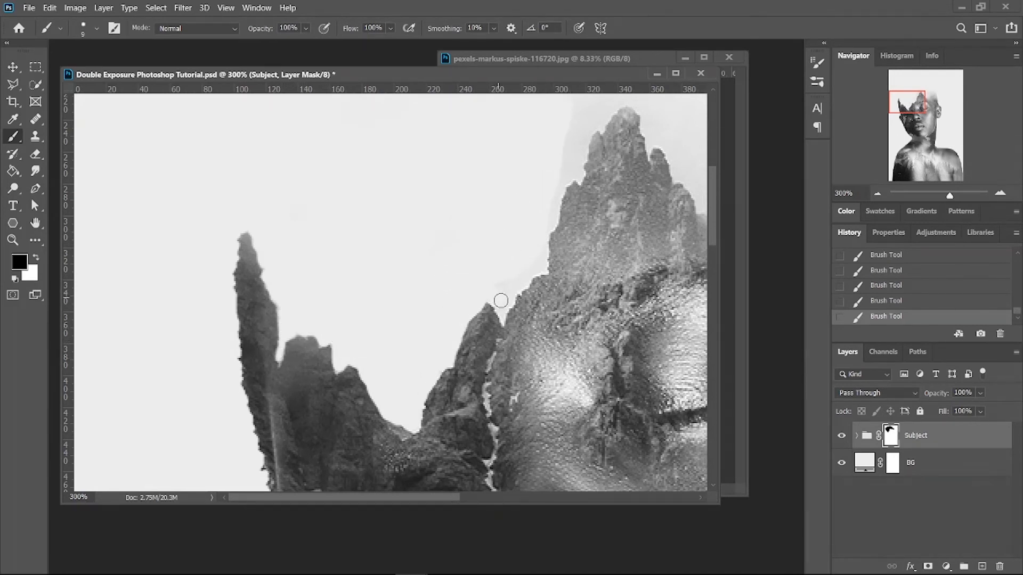
key(bracketleft)
key(bracketleft)
key(bracketleft)
mouse_move(501, 301)
mouse_down()
mouse_move(521, 279)
mouse_move(501, 310)
mouse_move(544, 265)
mouse_move(554, 222)
mouse_move(443, 275)
mouse_up()
Switch to a soft 40 px brush and fade the hard mask edge in the sky around the tall central peak
key(bracketright)
key(bracketright)
key(bracketright)
key(bracketright)
key(bracketright)
key(bracketright)
click(434, 229)
click(96, 28)
double_click(62, 297)
key(bracketright)
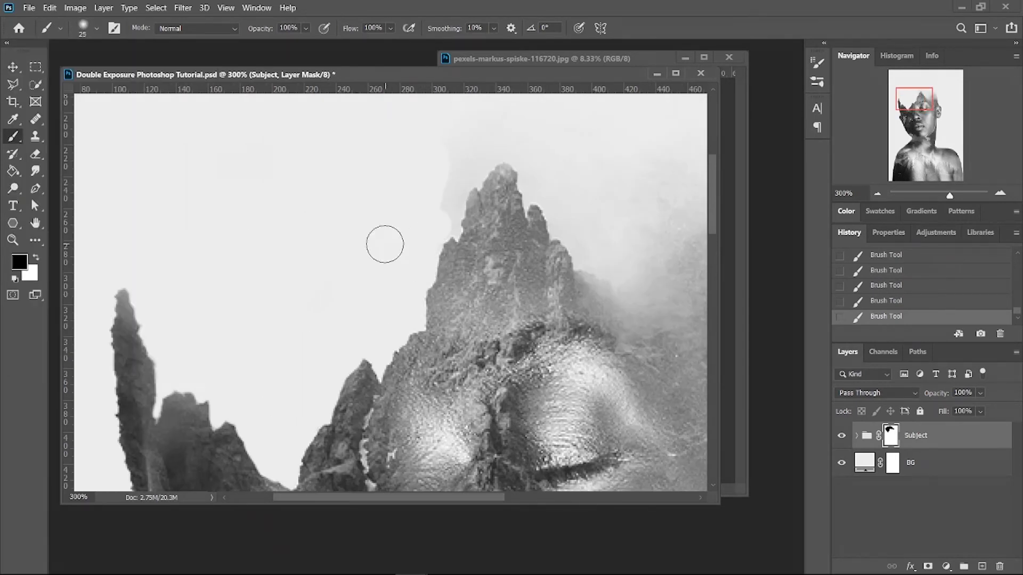
key(bracketright)
key(bracketright)
key(bracketright)
drag(411, 196, 491, 103)
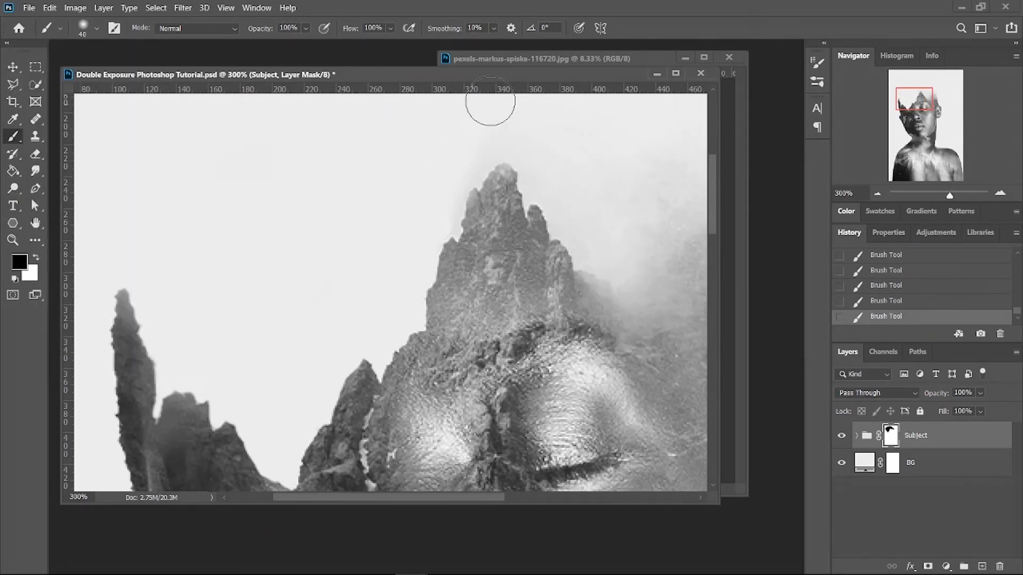
Reduce the soft brush to 15 px and switch the foreground color to white
click(878, 193)
key(bracketleft)
key(bracketleft)
key(bracketleft)
key(bracketleft)
key(bracketleft)
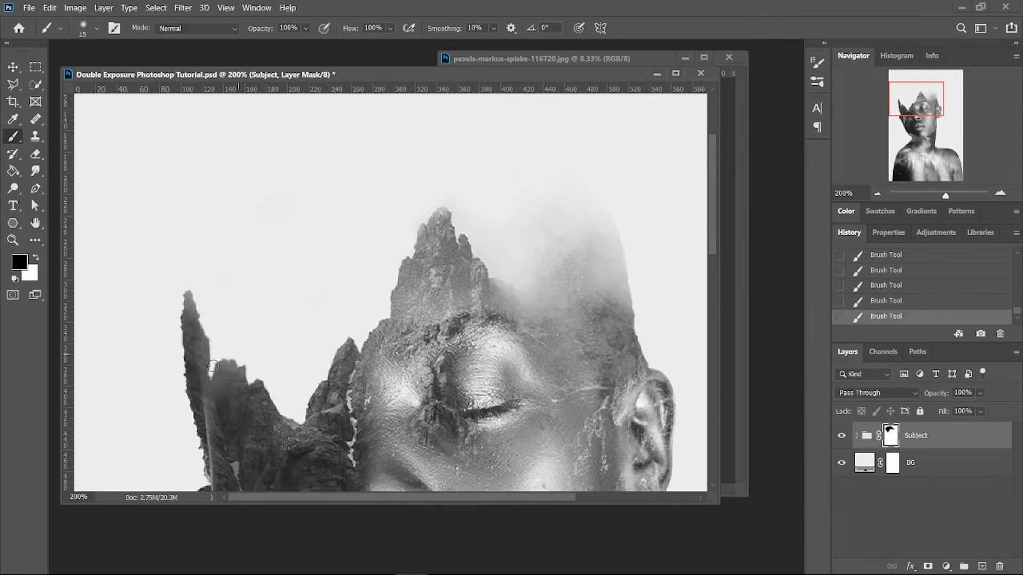
key(x)
click(877, 194)
click(877, 194)
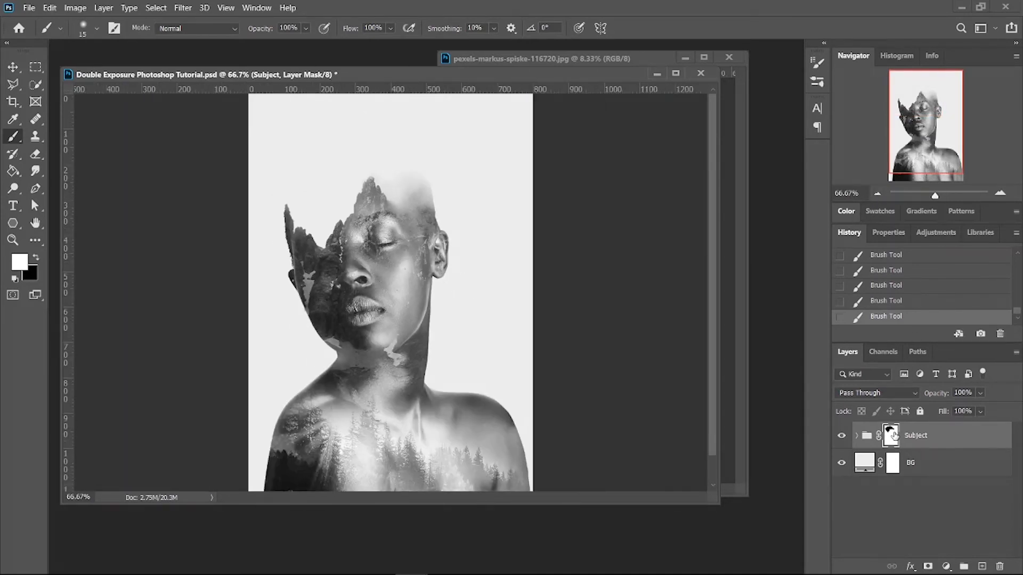
Disable the Subject group's mask to compare the portrait without it, and re-enable the mask
right_click(895, 435)
click(906, 444)
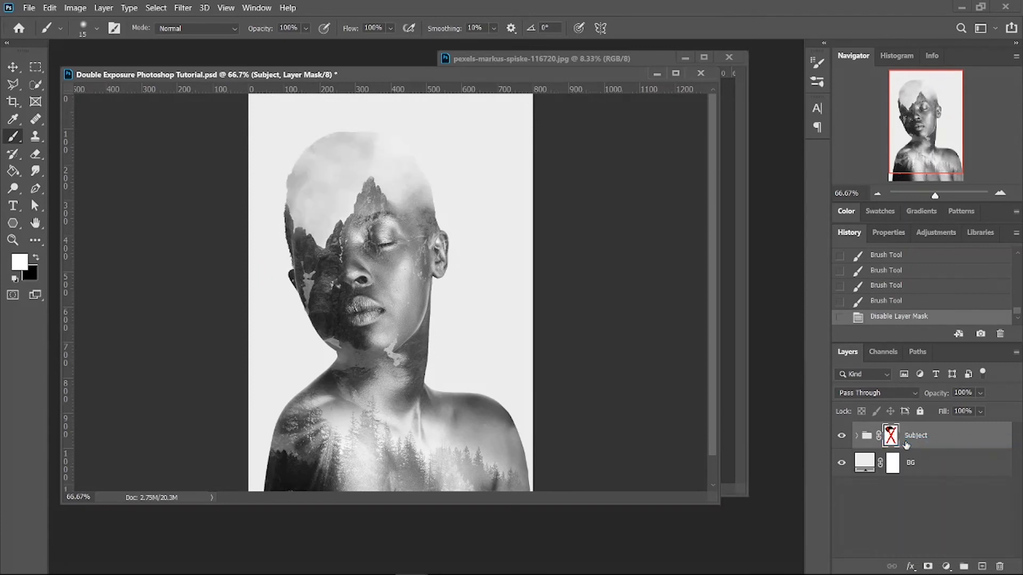
shift+click(889, 434)
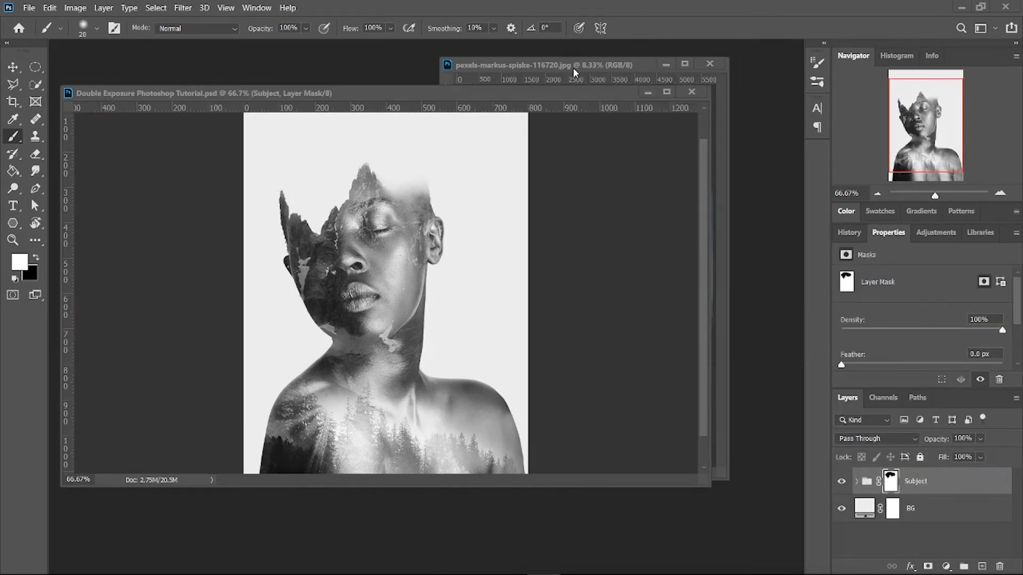
Copy the pexels-markus-spiske-116720.jpg sky photo into the Double Exposure document and name its layer Clouds
click(573, 67)
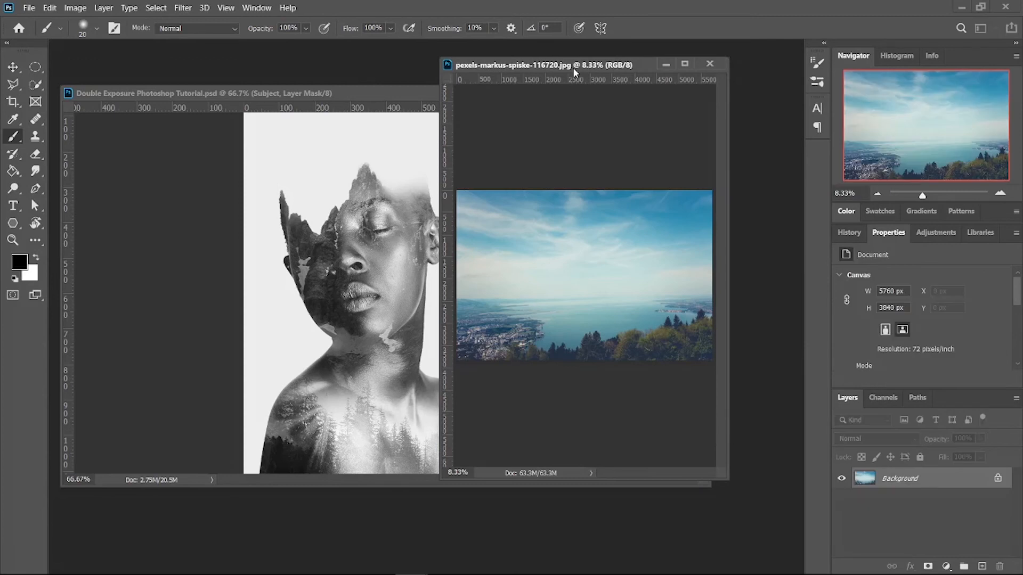
click(12, 67)
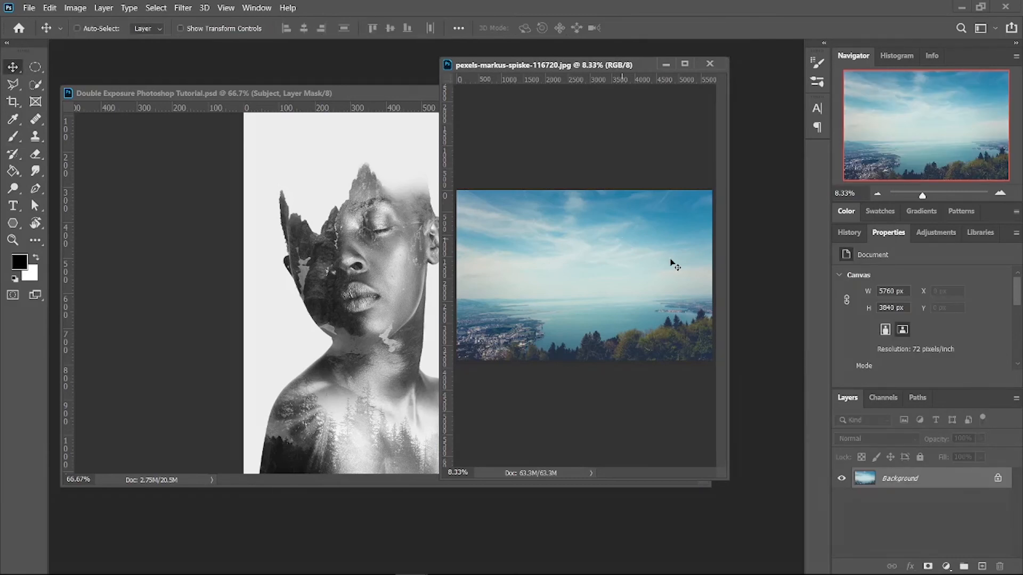
drag(668, 260, 385, 242)
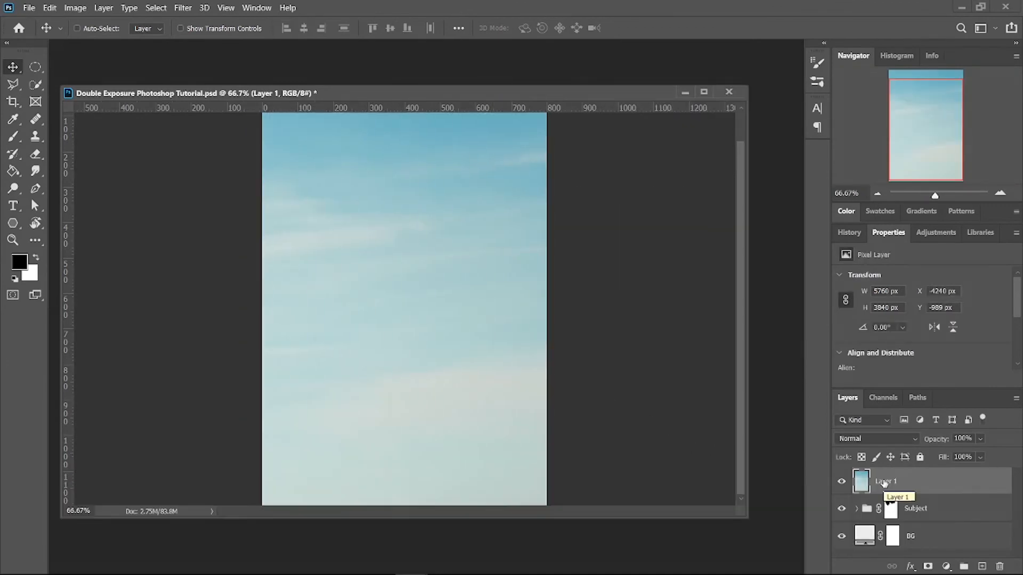
double_click(885, 481)
text(Clouds)
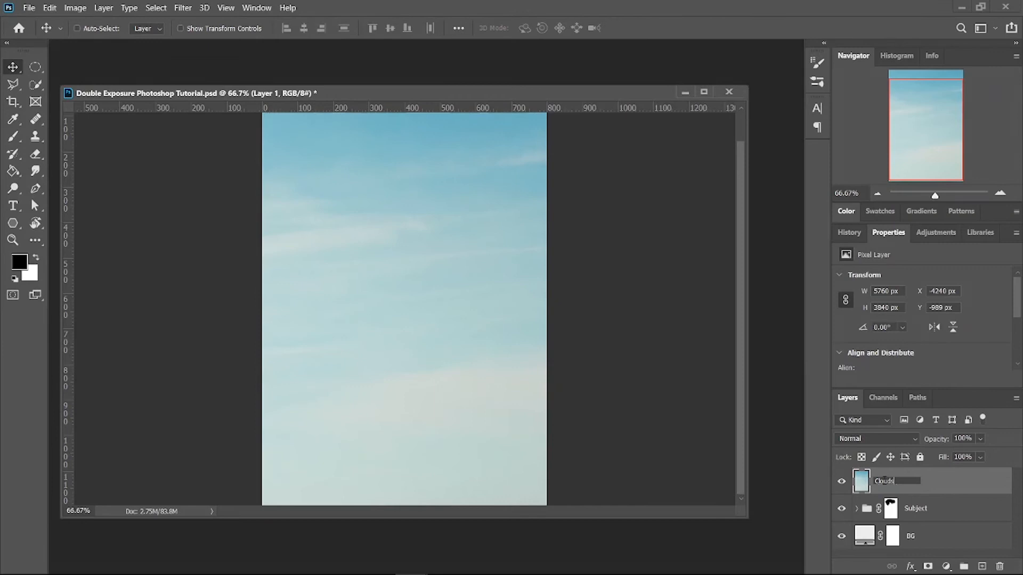
key(Return)
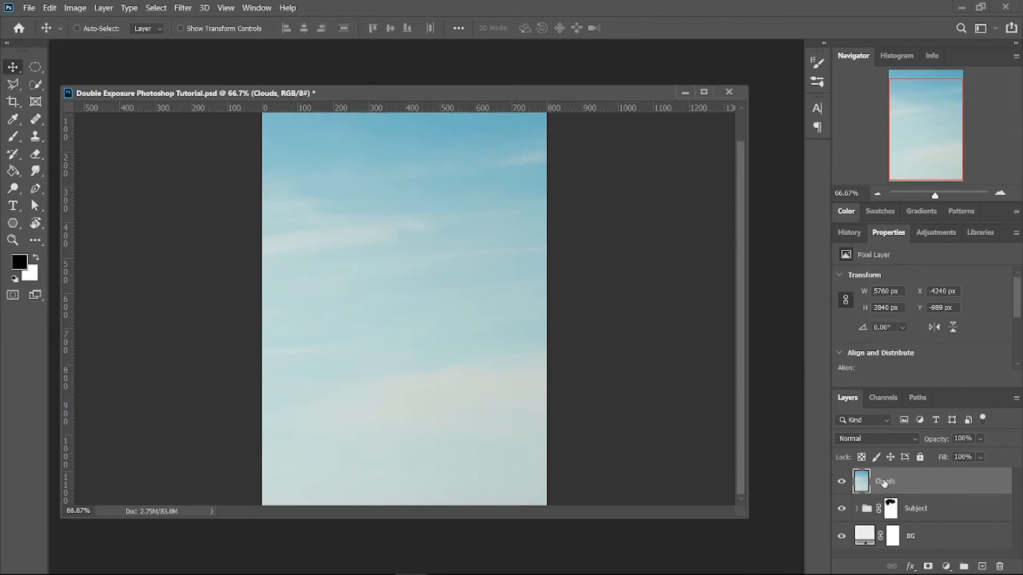
Convert the Clouds layer to a smart object, scale it to about 1498 × 999 px and position it over the portrait canvas
right_click(915, 483)
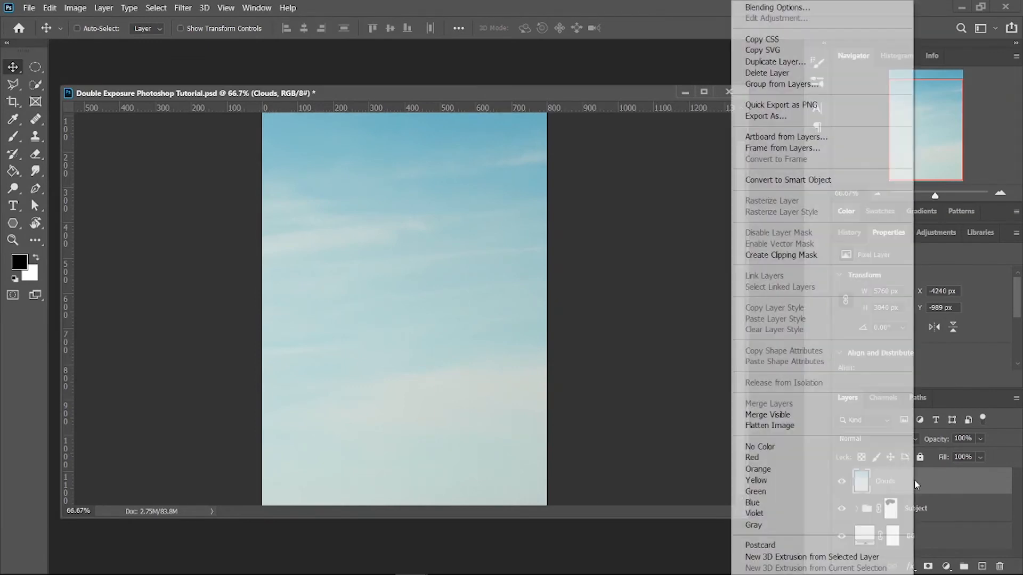
click(788, 179)
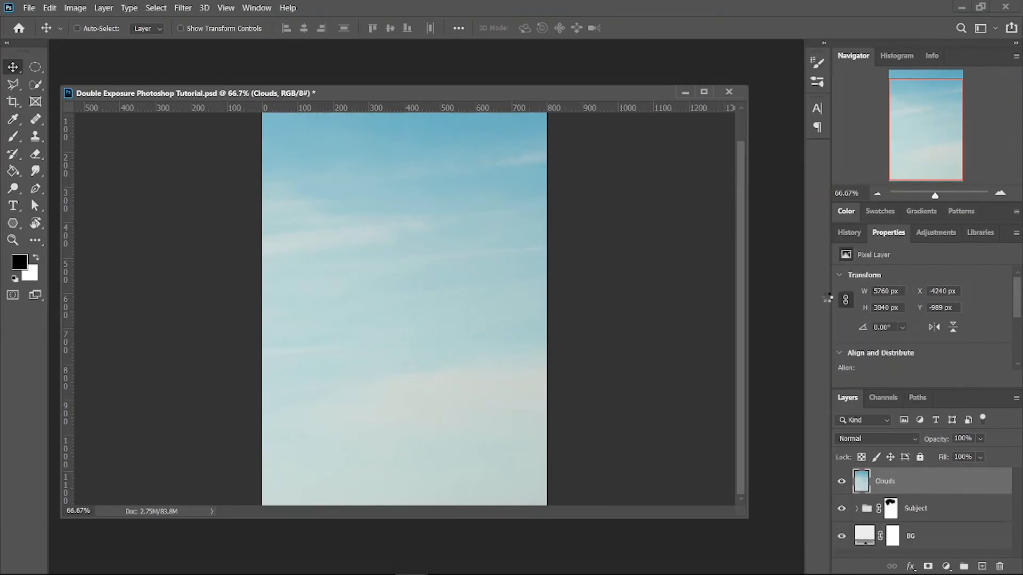
key(ctrl+t)
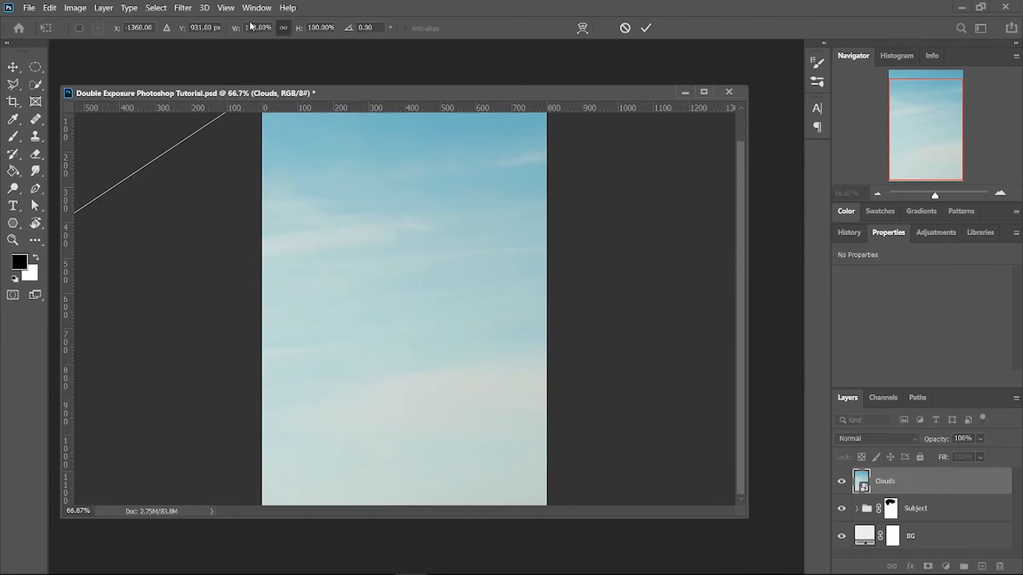
click(252, 22)
text(60)
key(Return)
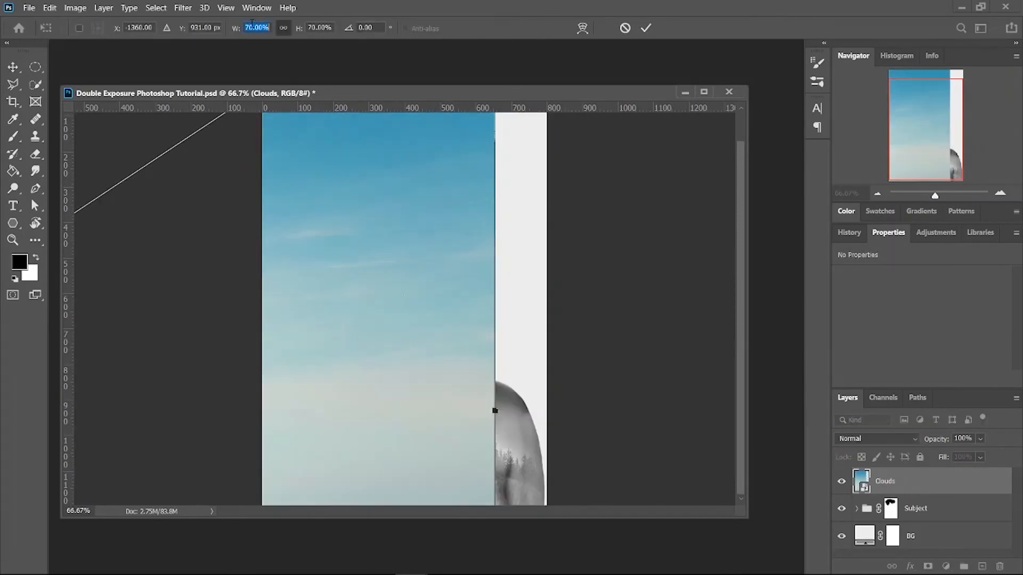
drag(362, 283, 583, 271)
drag(612, 340, 232, 337)
drag(160, 341, 488, 255)
drag(729, 339, 522, 288)
key(Return)
Move the Clouds layer below the Subject group and open its smart object contents
drag(909, 488, 881, 523)
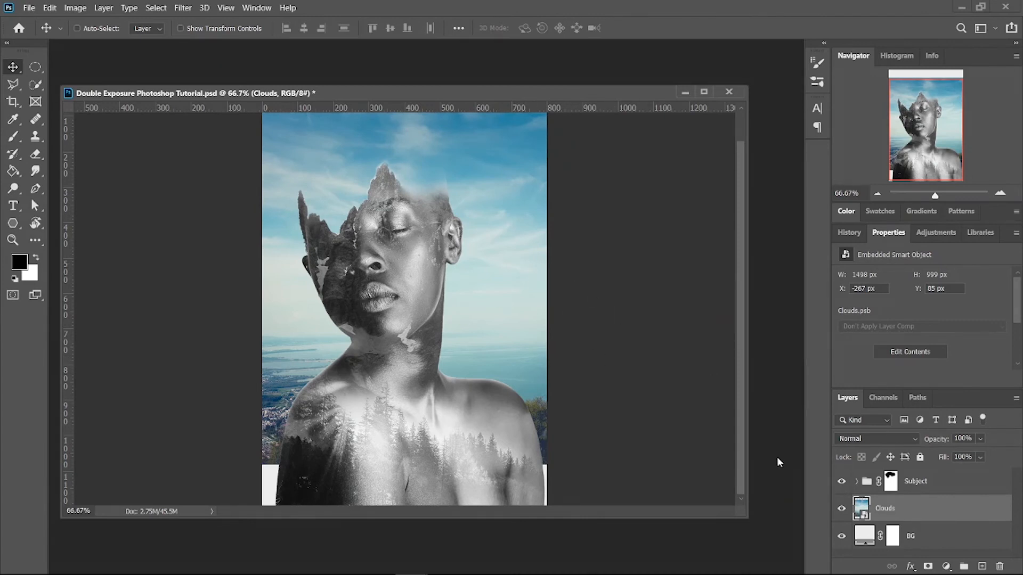
double_click(862, 508)
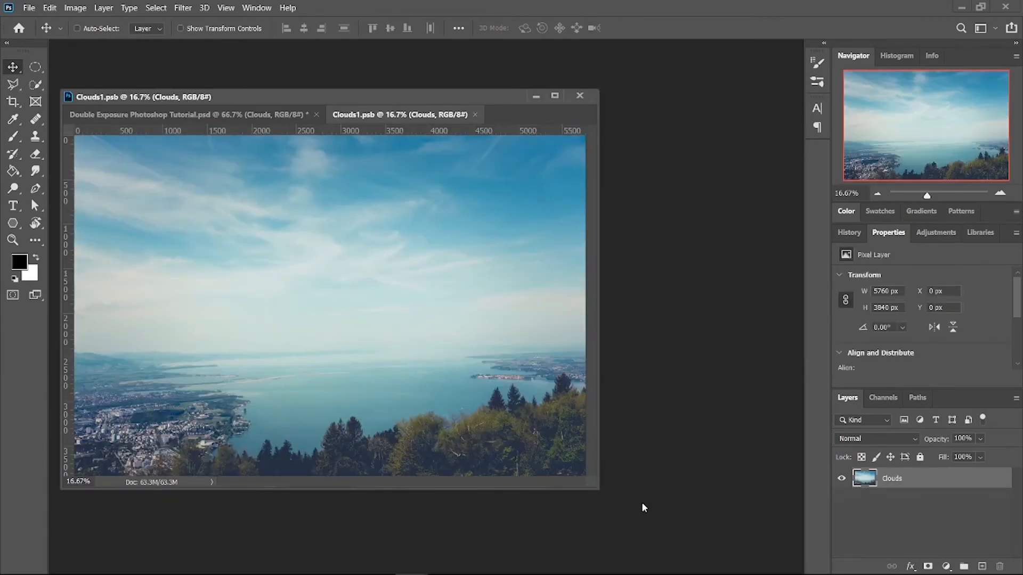
Make an elliptical selection about 4495 × 1729 px around the clouds in the upper sky of the Clouds contents
drag(598, 488, 732, 520)
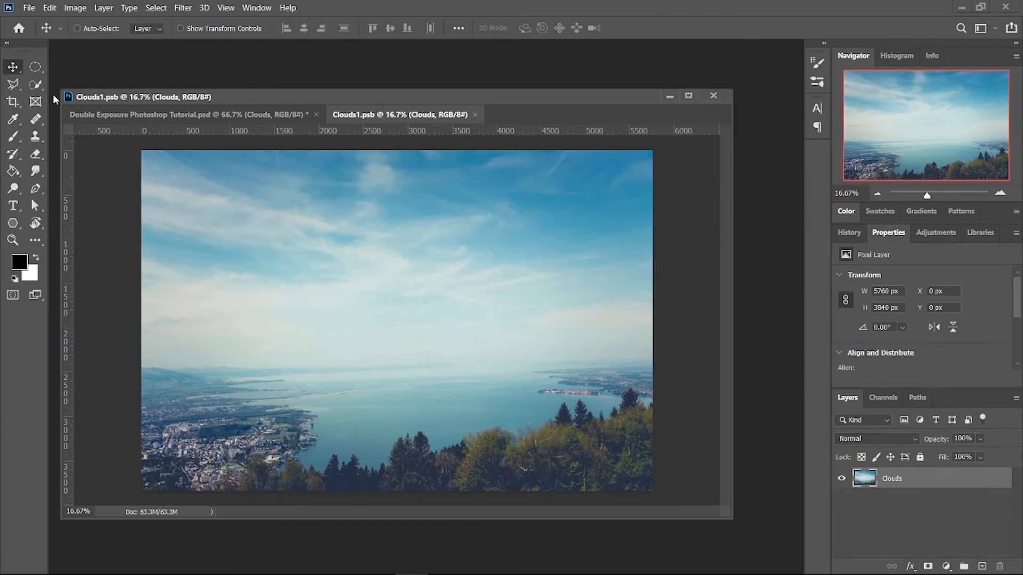
click(36, 66)
click(80, 80)
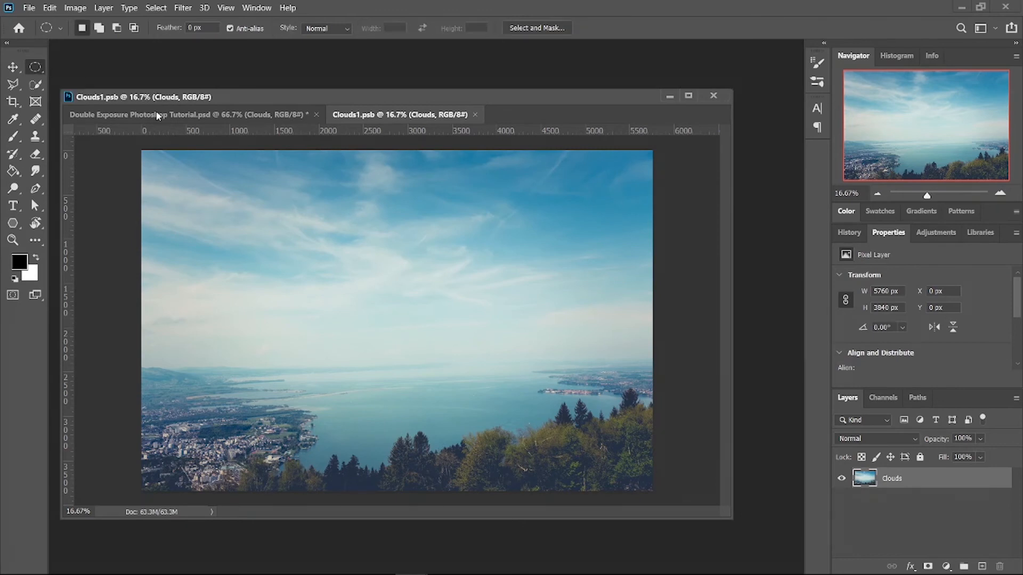
drag(202, 187, 601, 340)
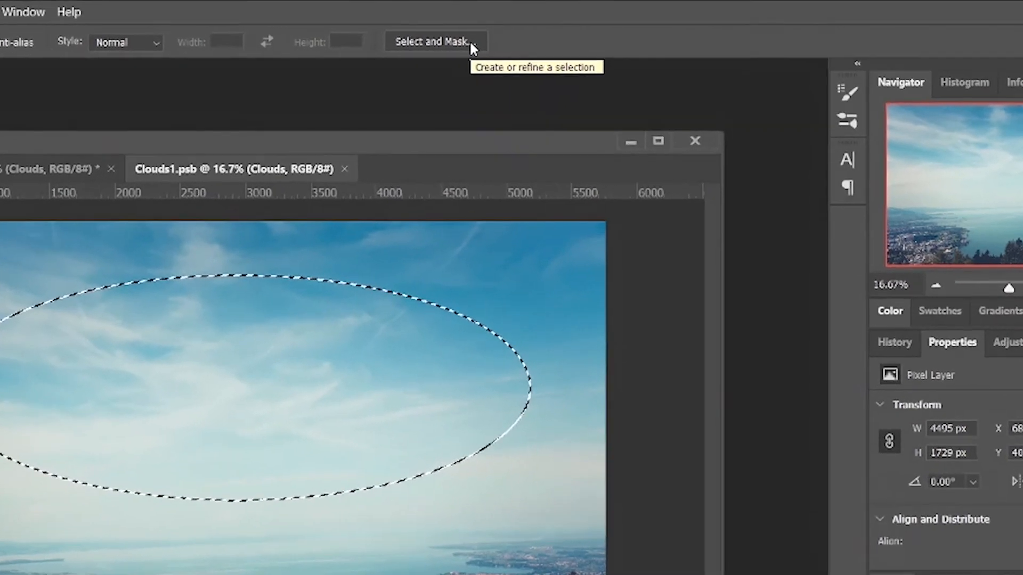
Feather the elliptical selection by 260 px with Select and Mask and apply it as a layer mask on the Clouds layer
click(470, 46)
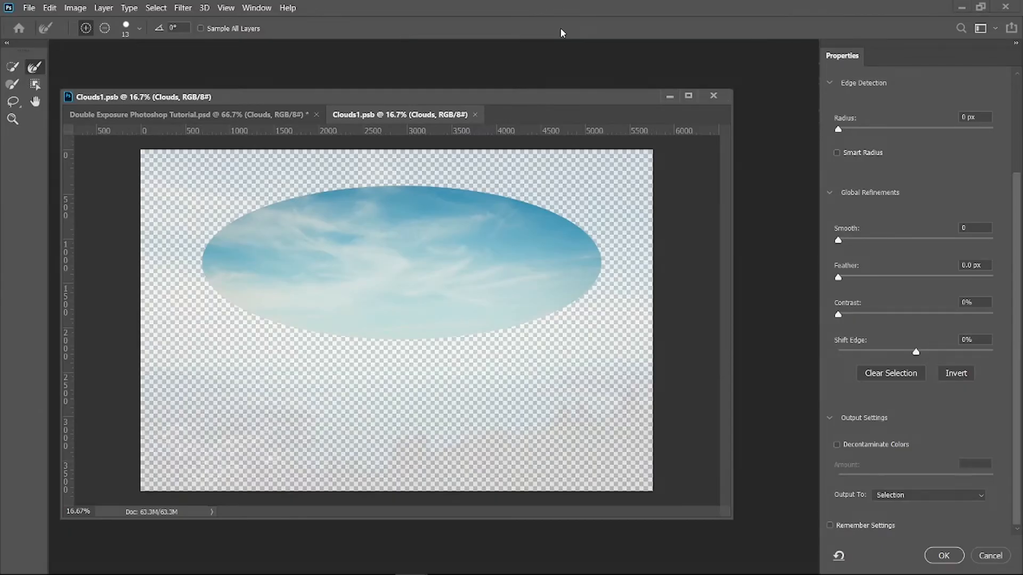
scroll(844, 248, up, 5)
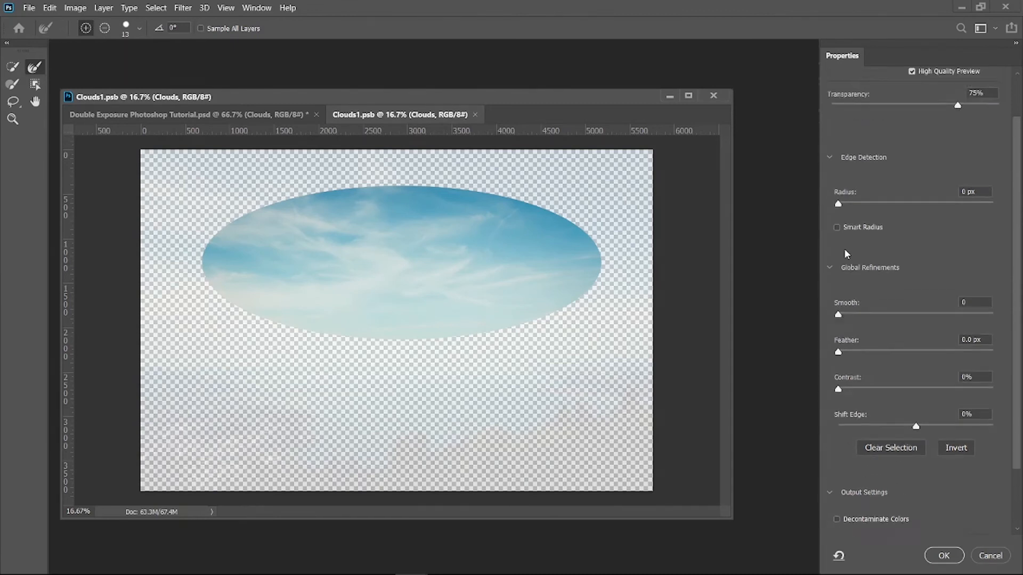
scroll(845, 254, down, 3)
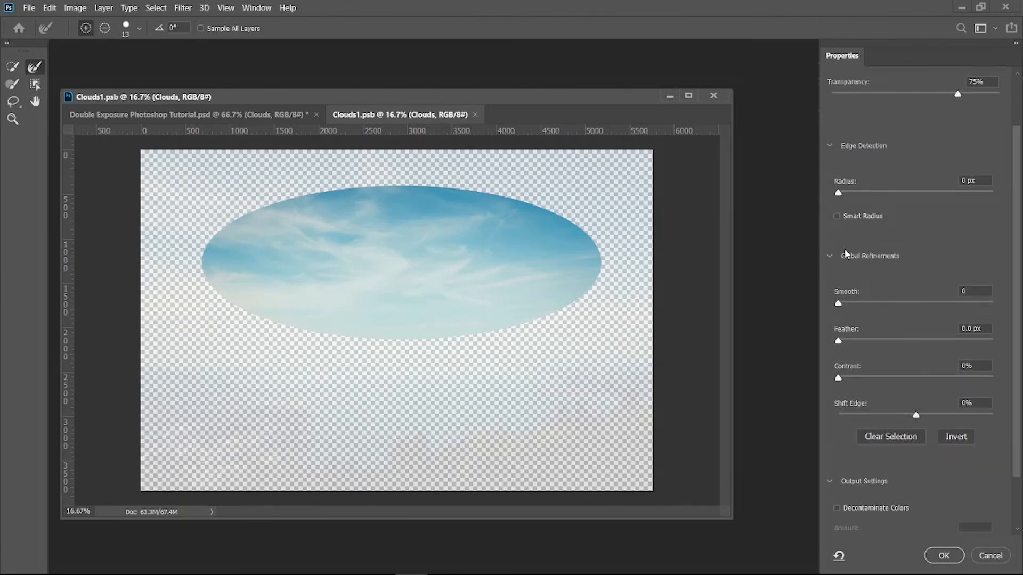
drag(839, 344, 957, 345)
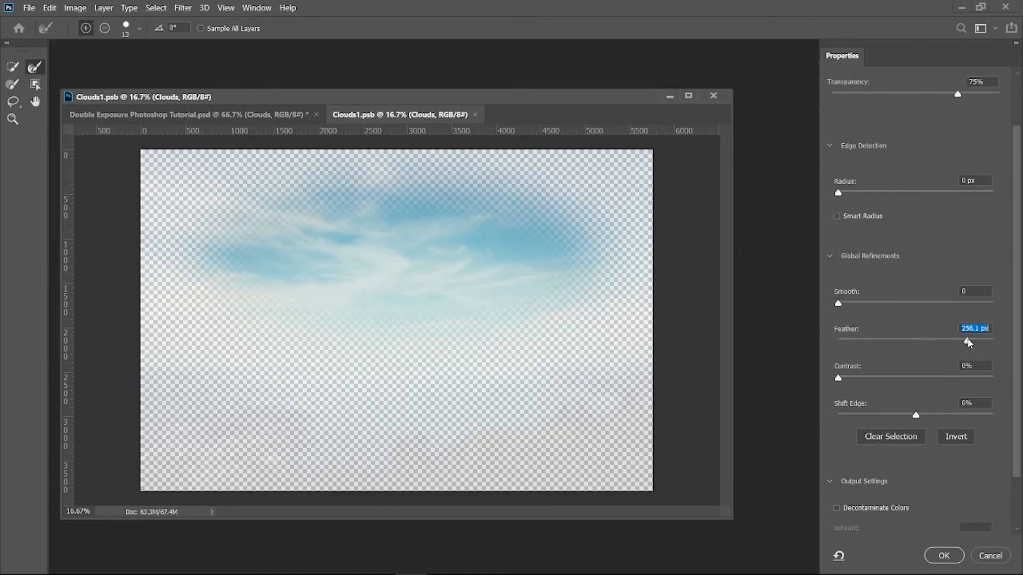
text(260)
click(943, 557)
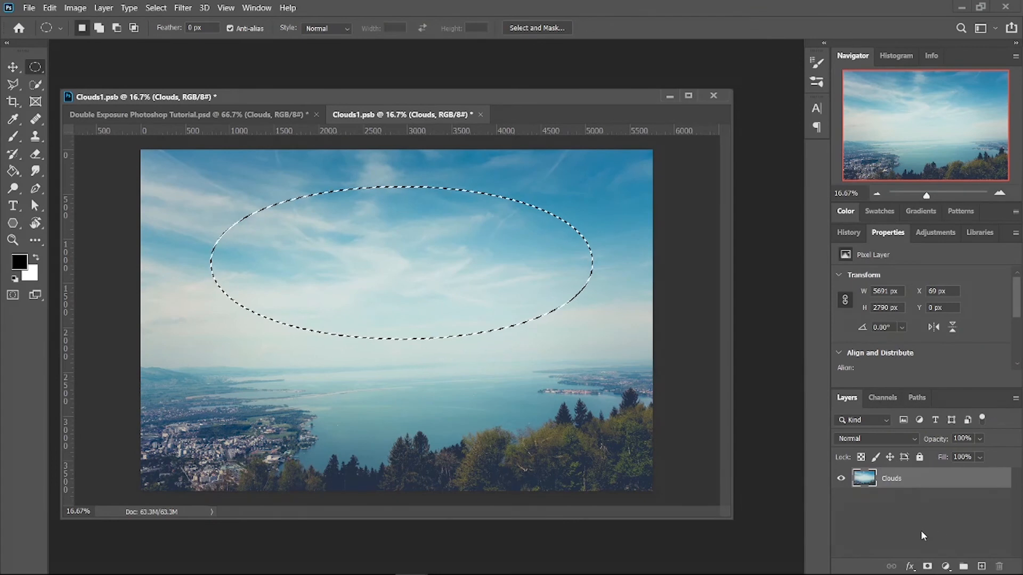
click(929, 566)
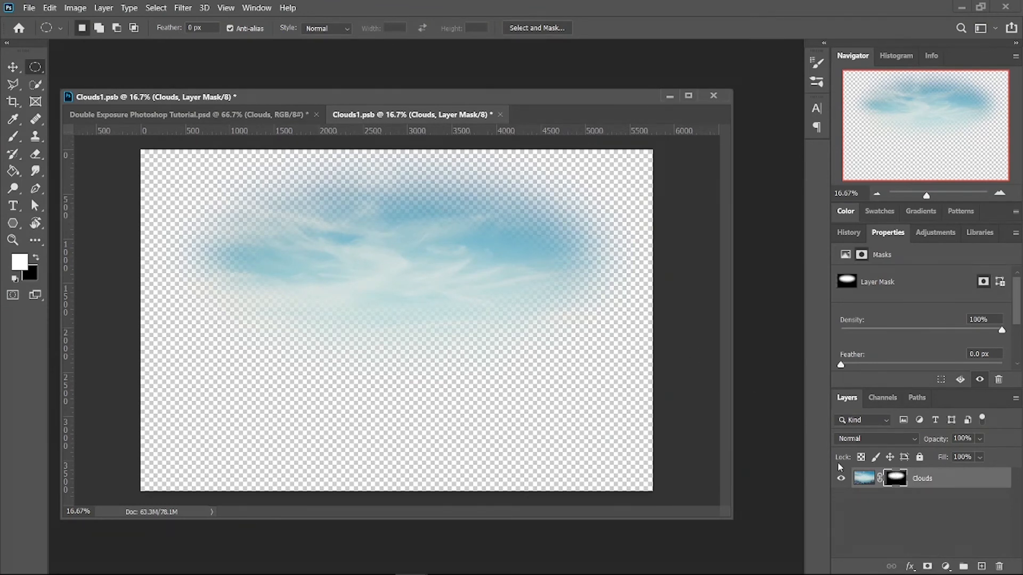
Add a Black & White adjustment layer and a Brightness/Contrast adjustment layer with brightness 20 and contrast -16 above the masked clouds
click(948, 567)
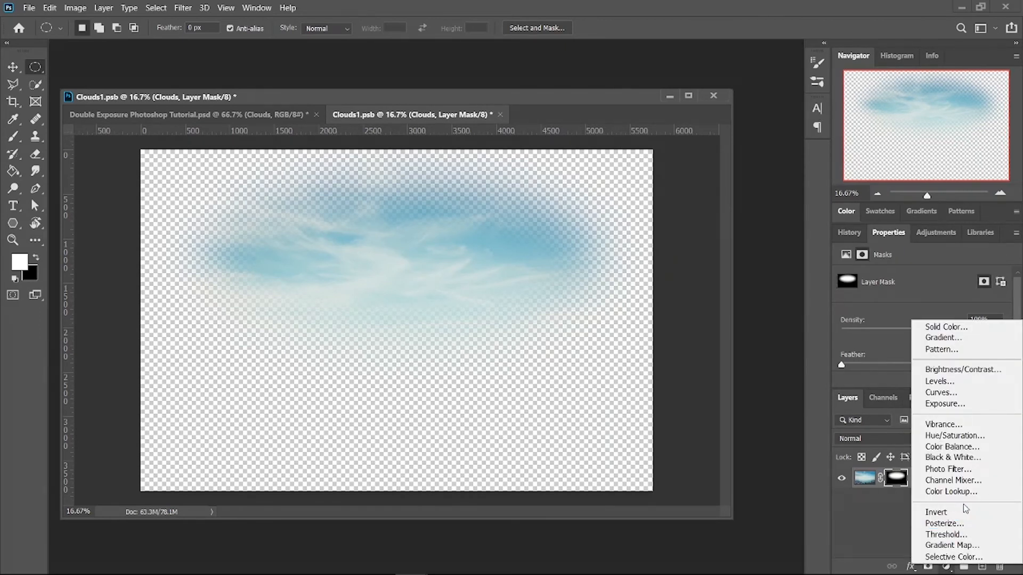
click(980, 458)
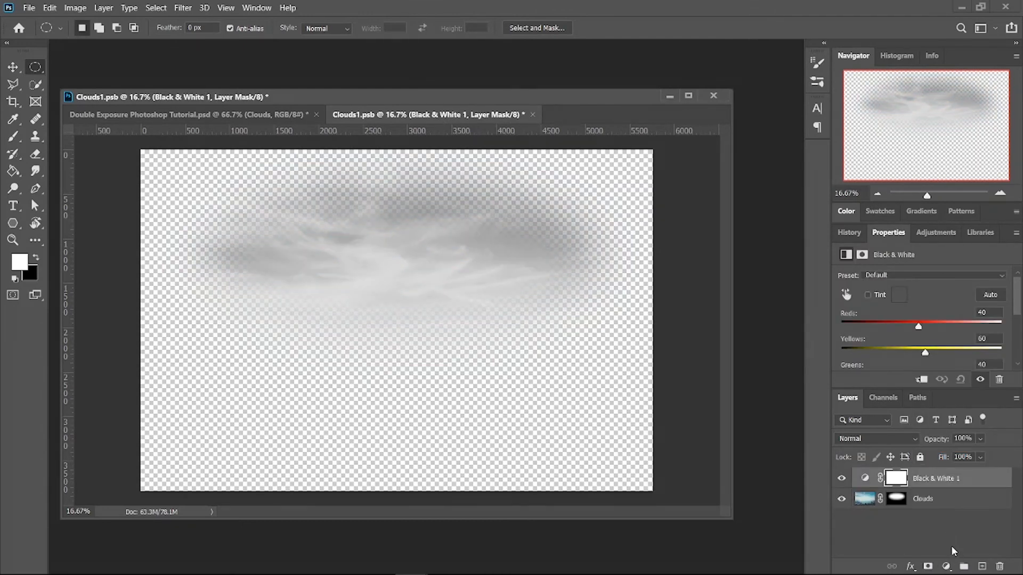
click(948, 565)
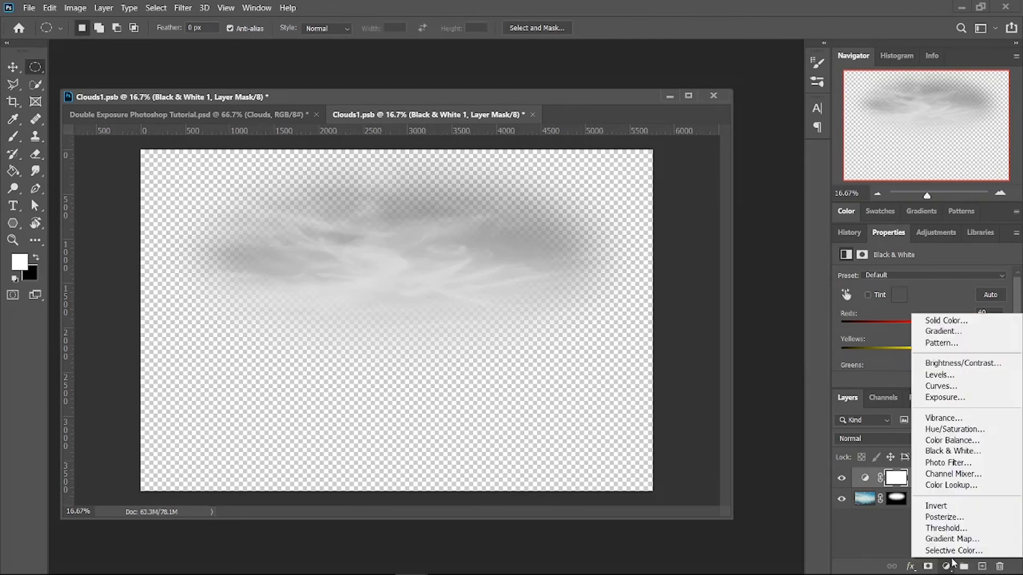
click(984, 365)
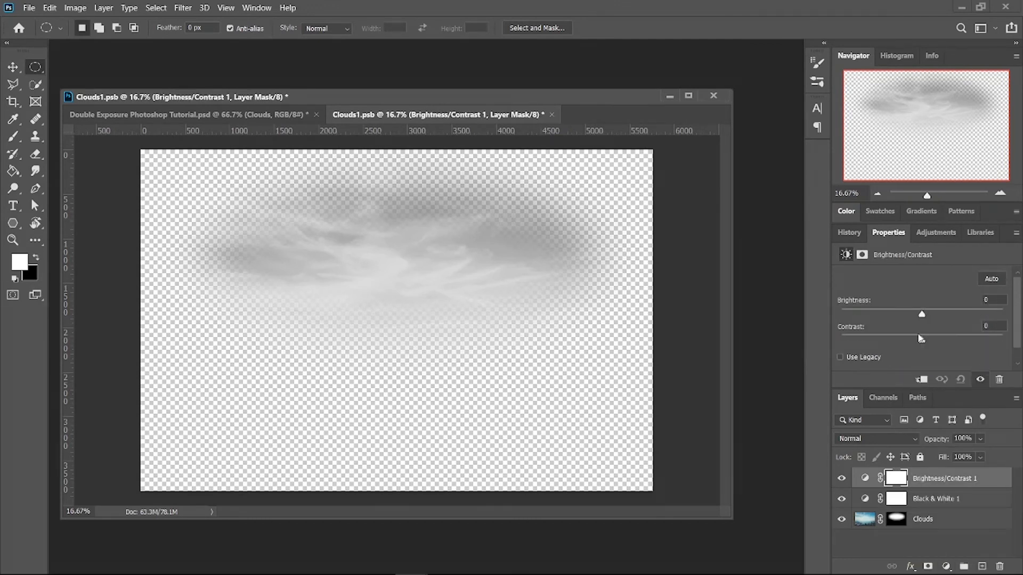
drag(922, 318, 897, 342)
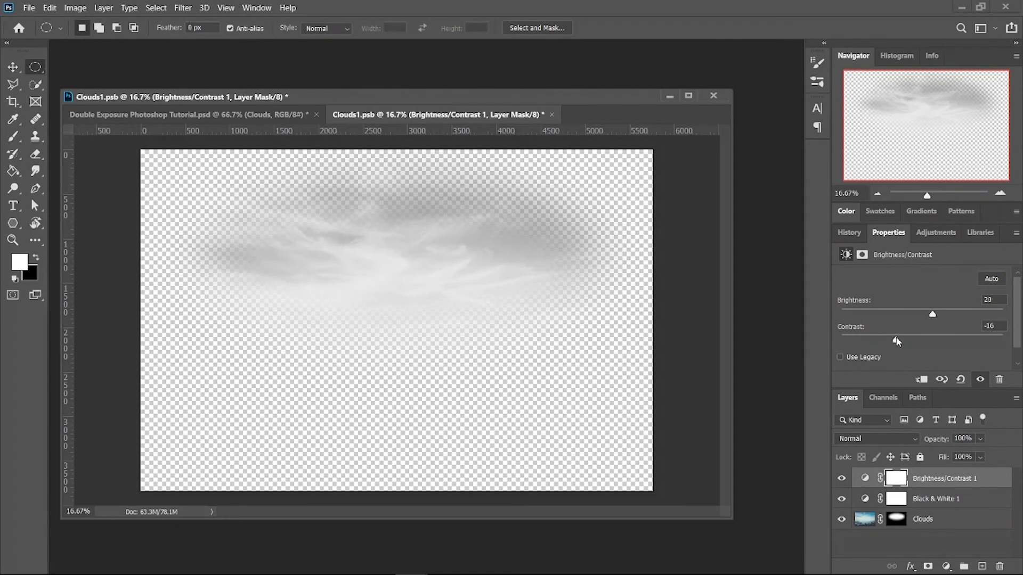
Save the smart object contents and move the clouds in the Double Exposure document up to about X -305 px, Y -24 px
key(ctrl+s)
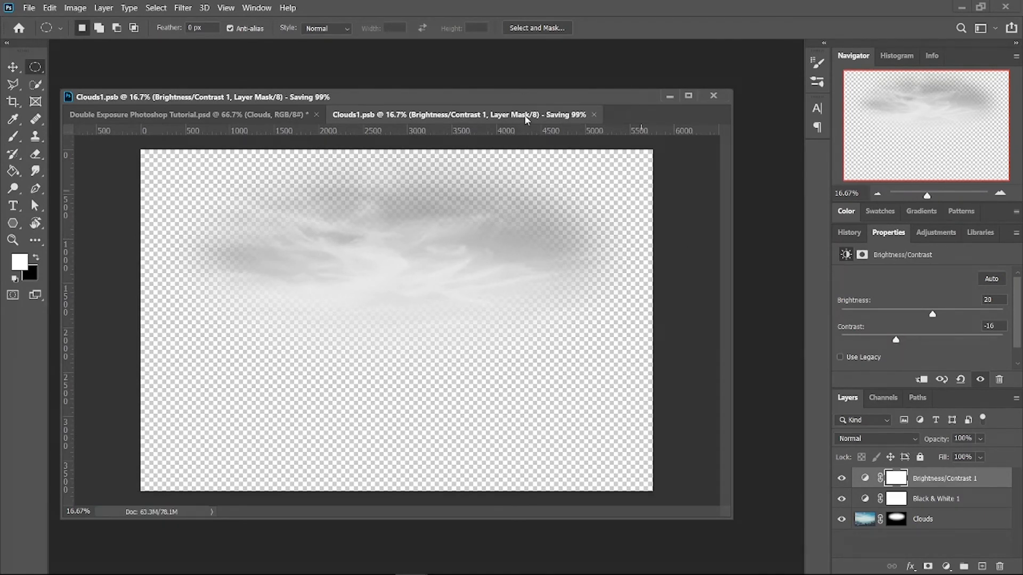
click(286, 115)
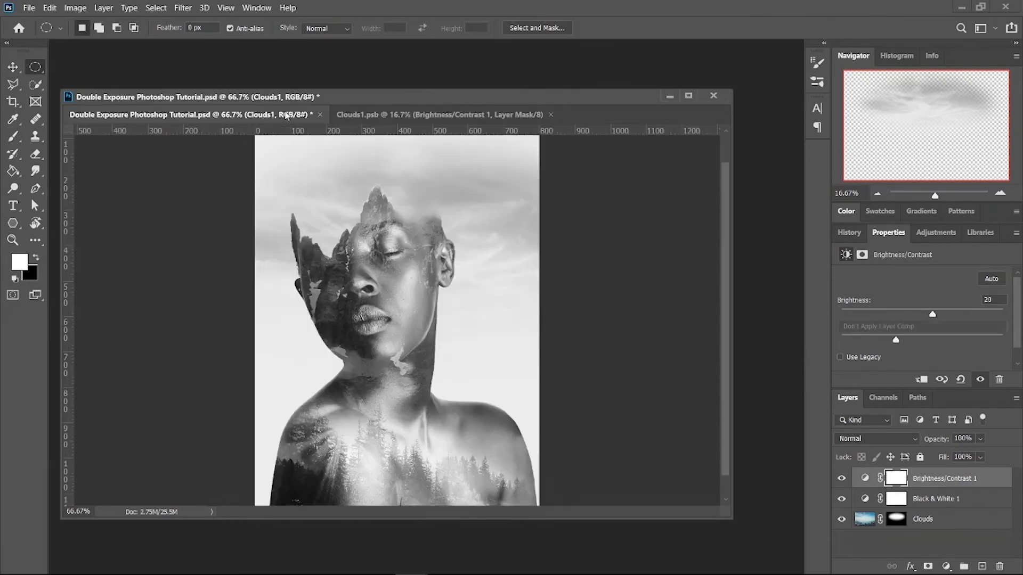
click(1000, 193)
scroll(437, 160, up, 5)
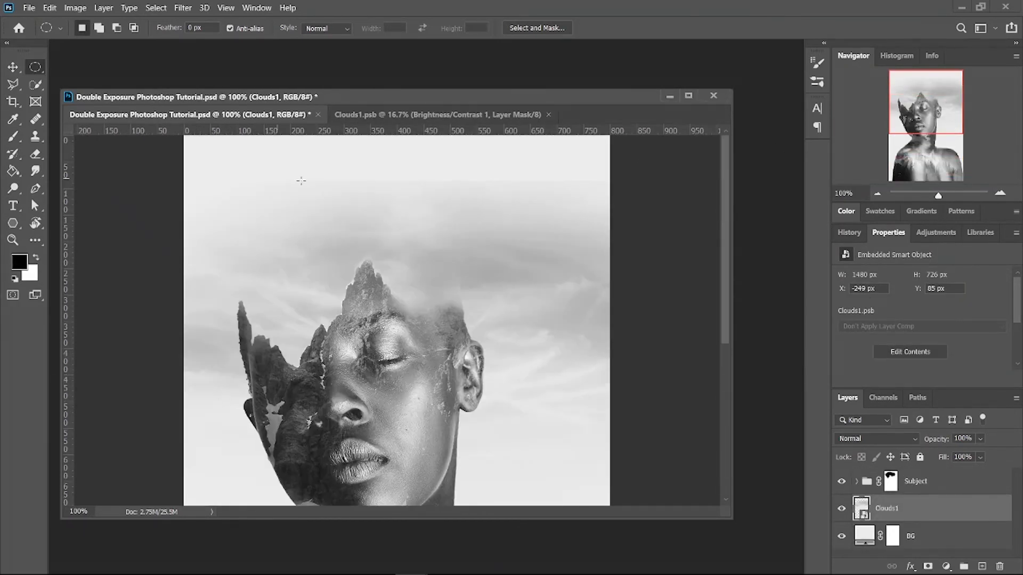
click(13, 67)
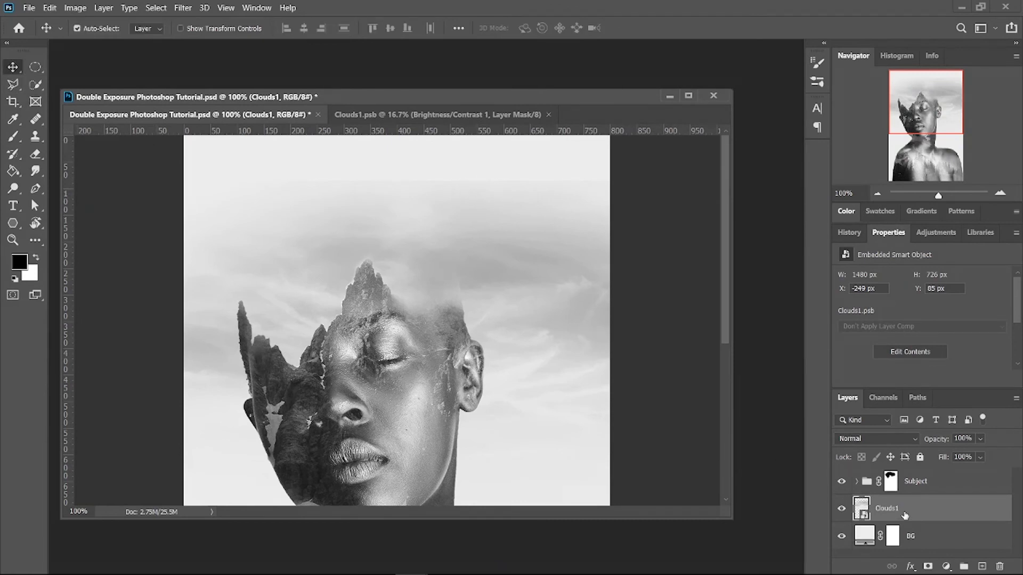
key(ctrl+t)
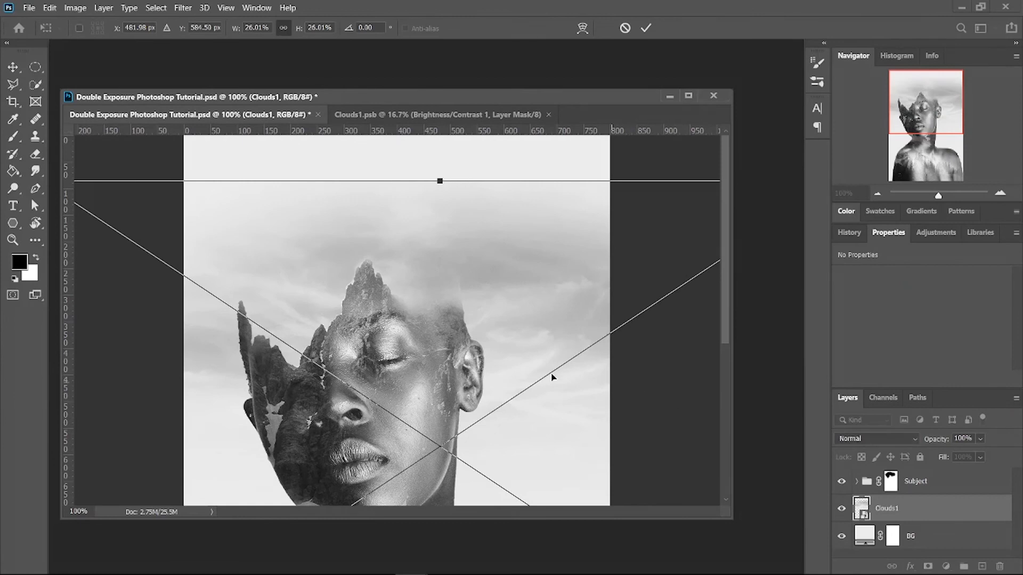
drag(548, 371, 532, 314)
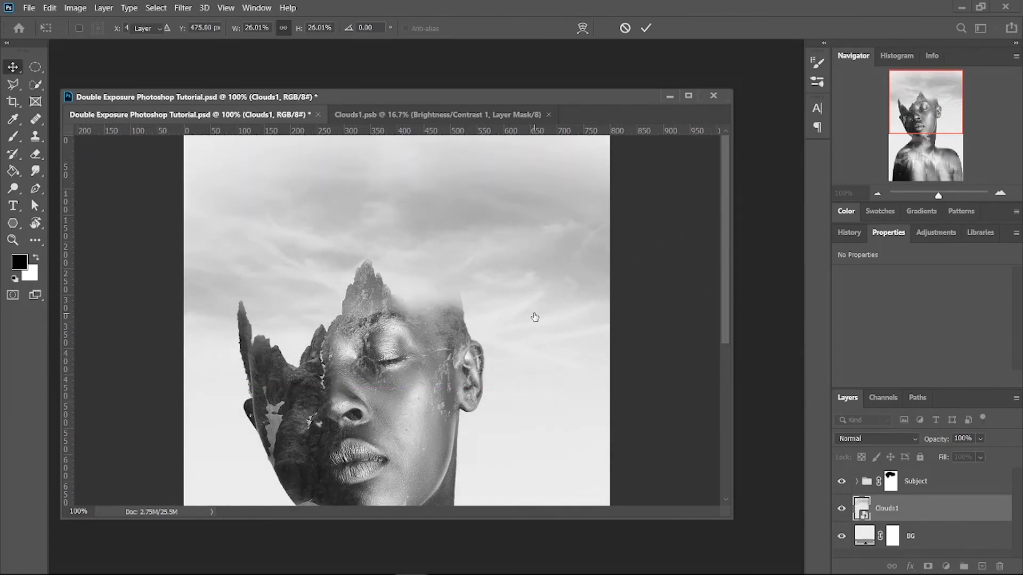
key(Return)
click(877, 193)
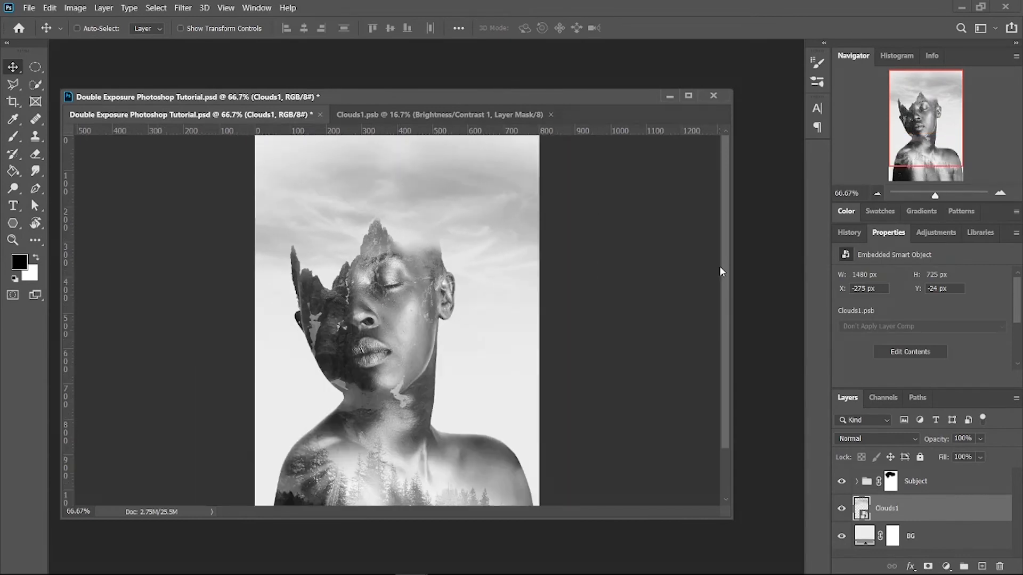
drag(538, 235, 528, 235)
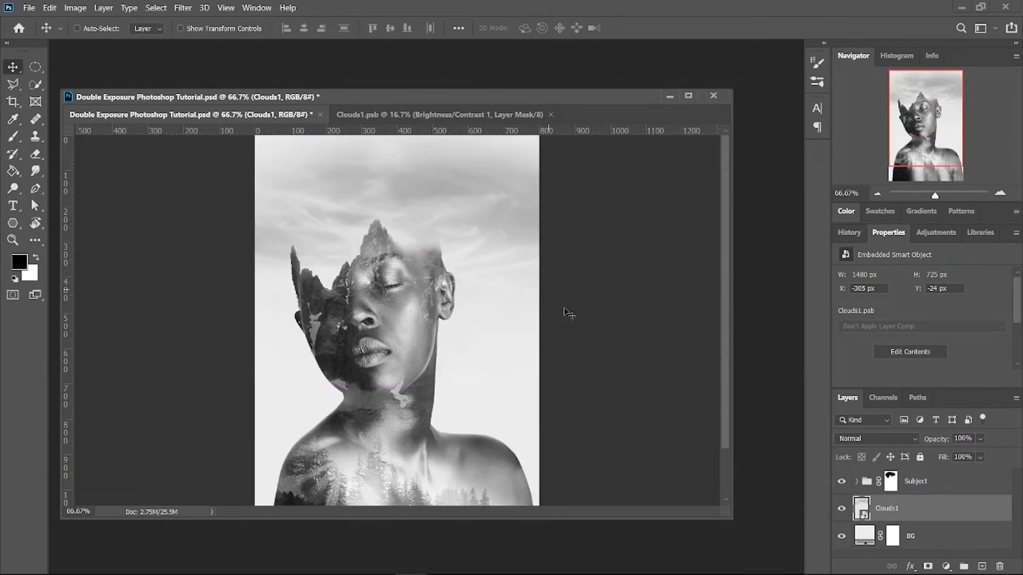
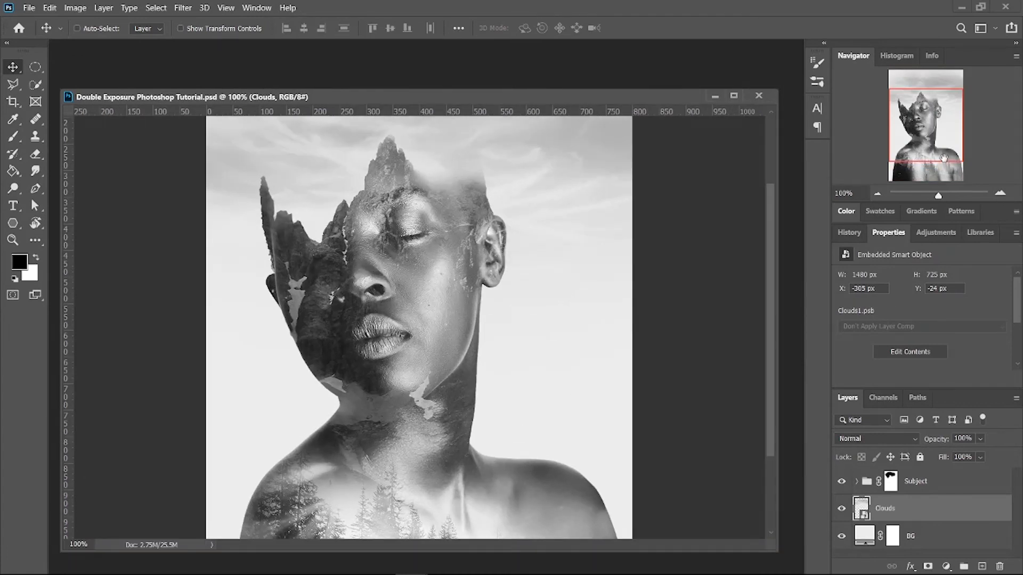
Expand the Subject group and add a layer mask to the Mountains layer
drag(944, 158, 943, 149)
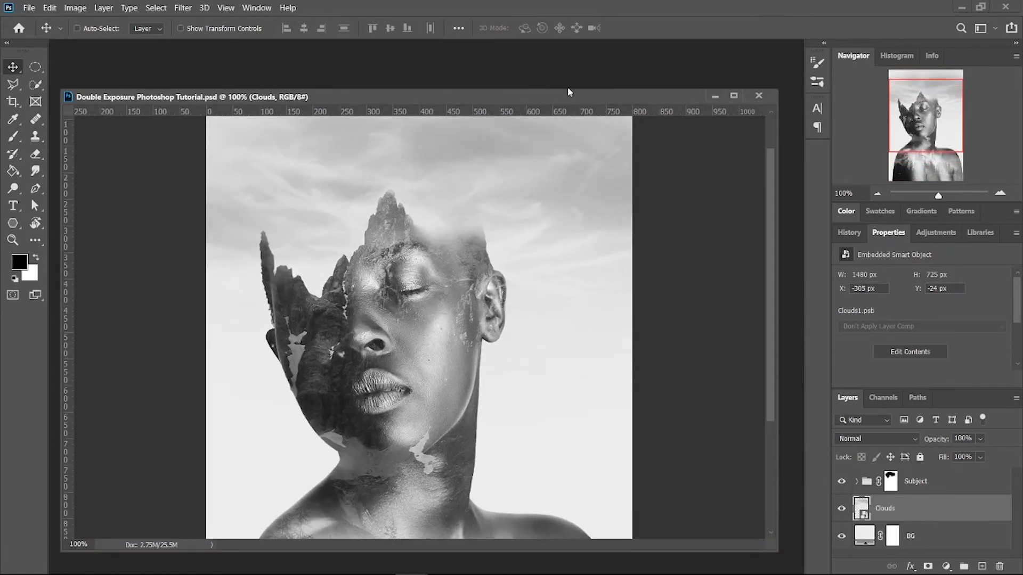
drag(568, 89, 565, 57)
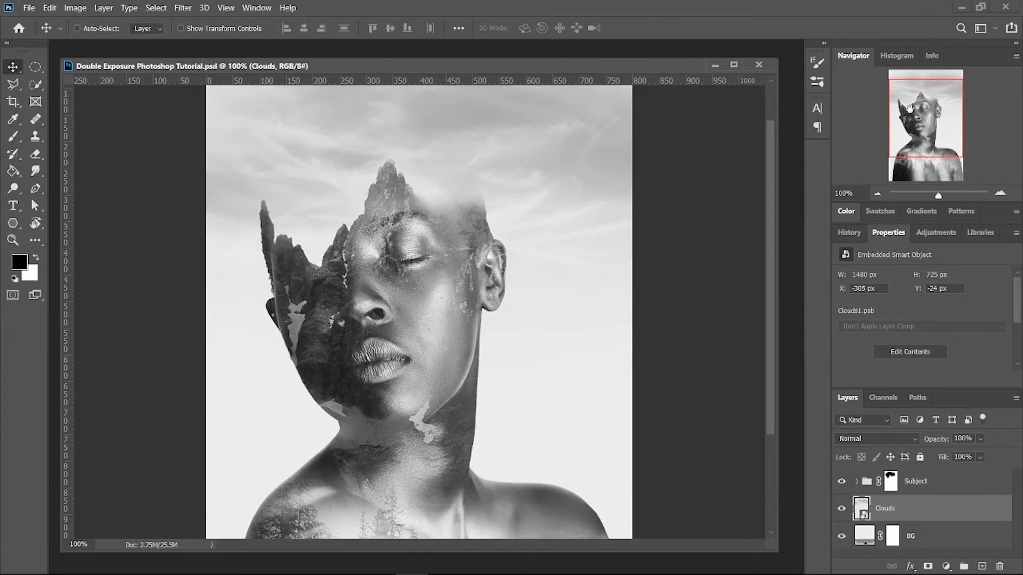
mouse_move(909, 108)
mouse_down()
mouse_move(908, 152)
mouse_move(900, 109)
mouse_up()
click(854, 483)
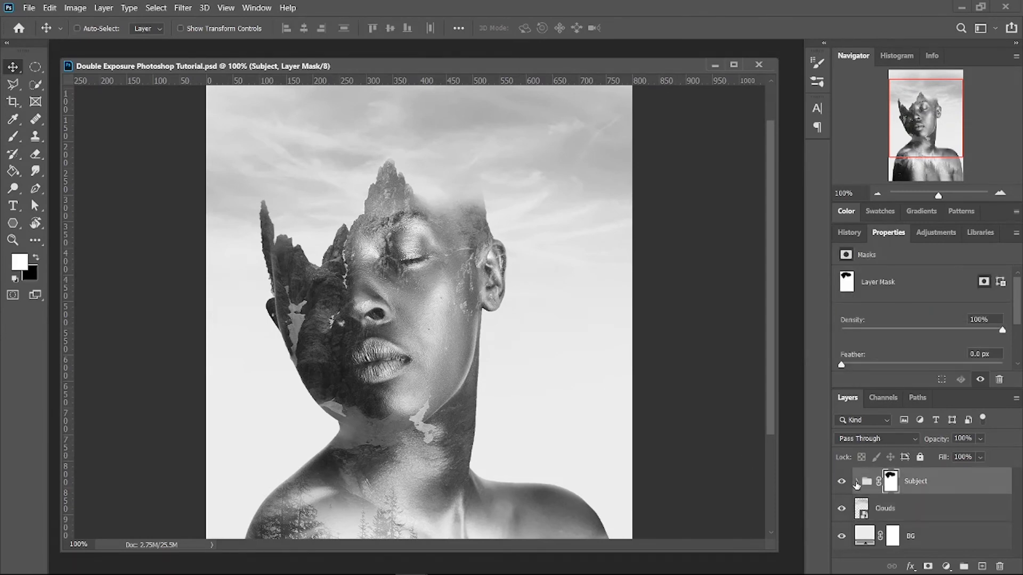
click(855, 483)
scroll(892, 498, down, 1)
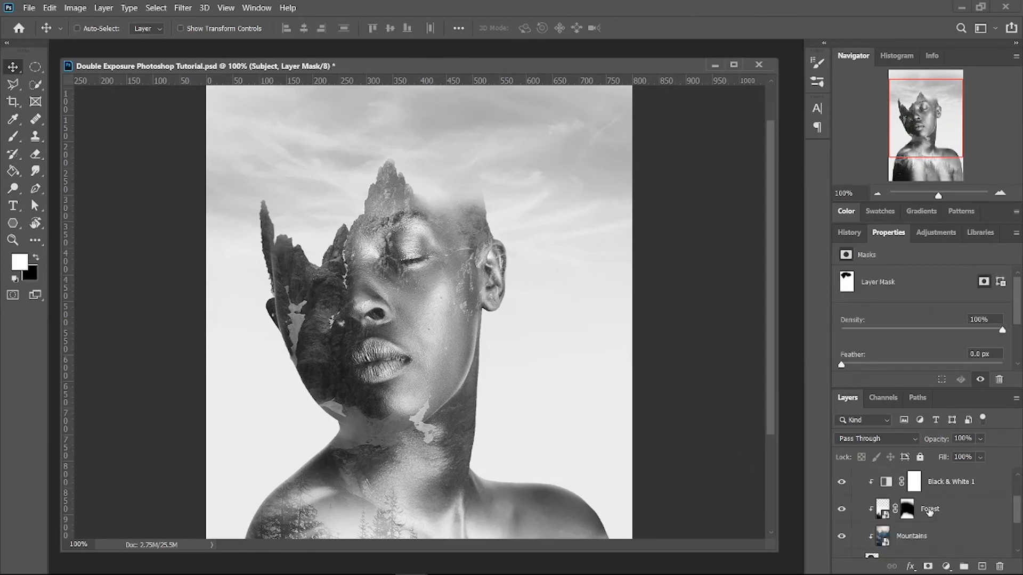
click(955, 544)
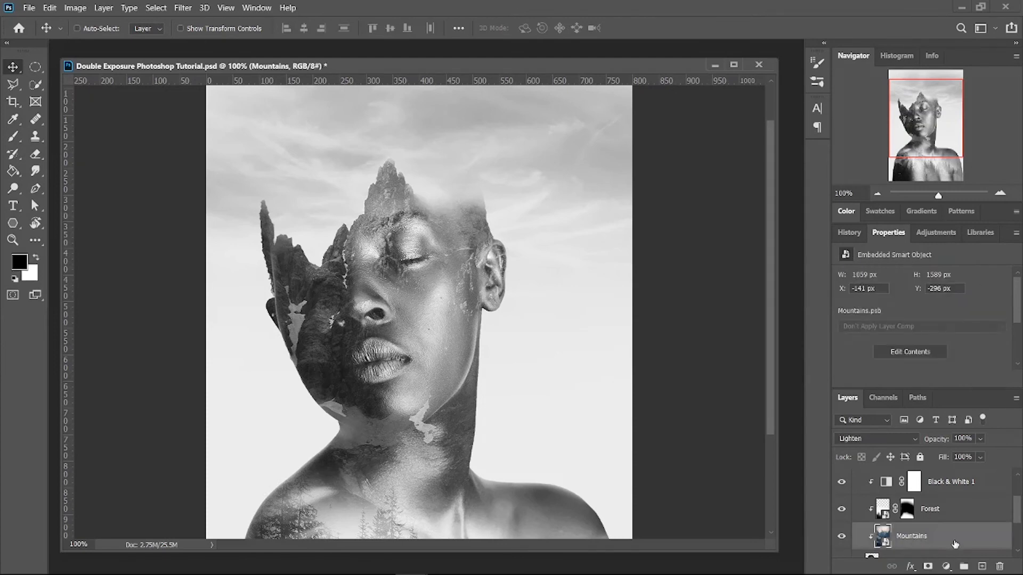
click(935, 568)
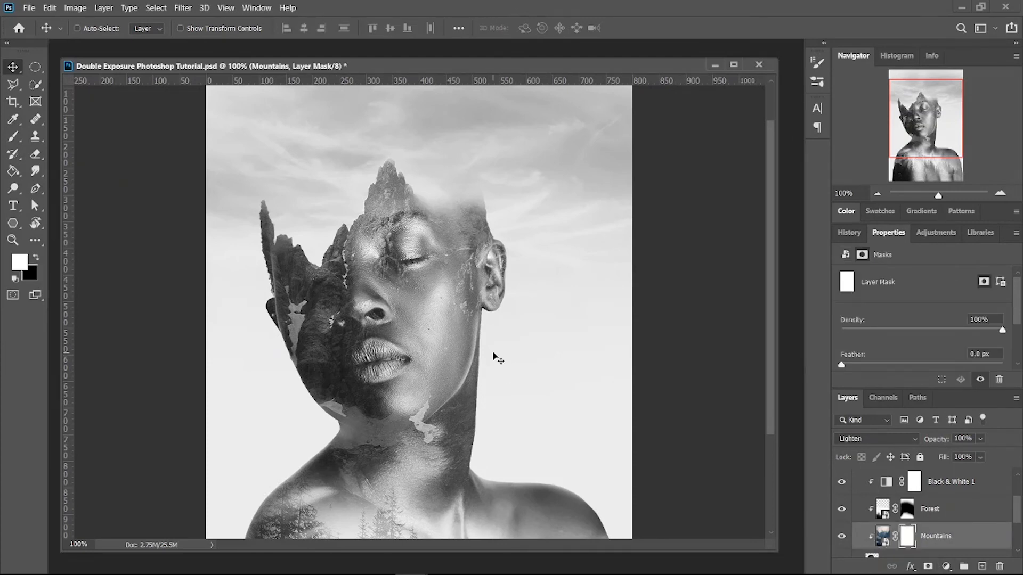
Paint black on the Mountains mask with a soft 175 px brush around the ear to hide the mountain texture there
click(14, 137)
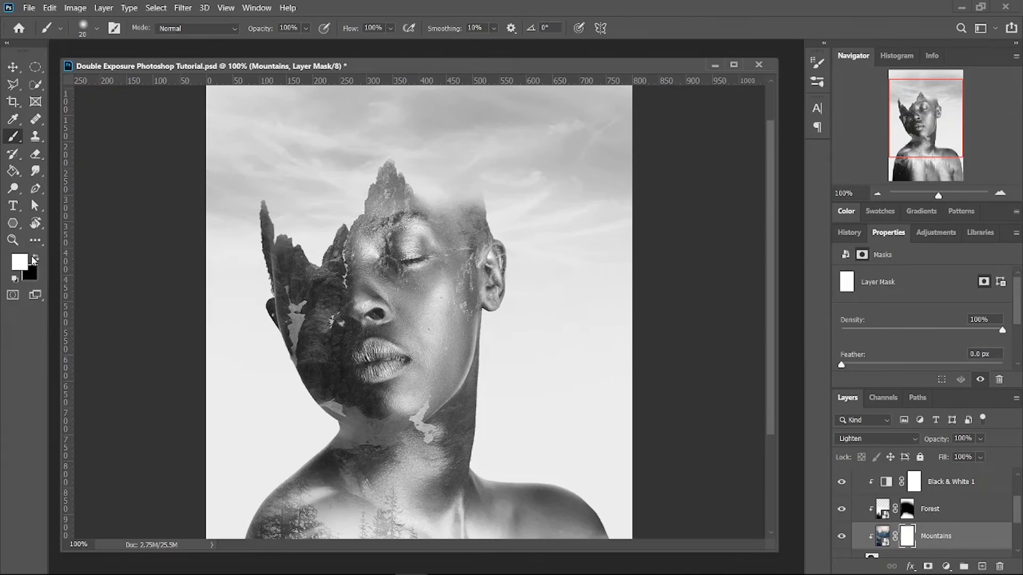
click(35, 259)
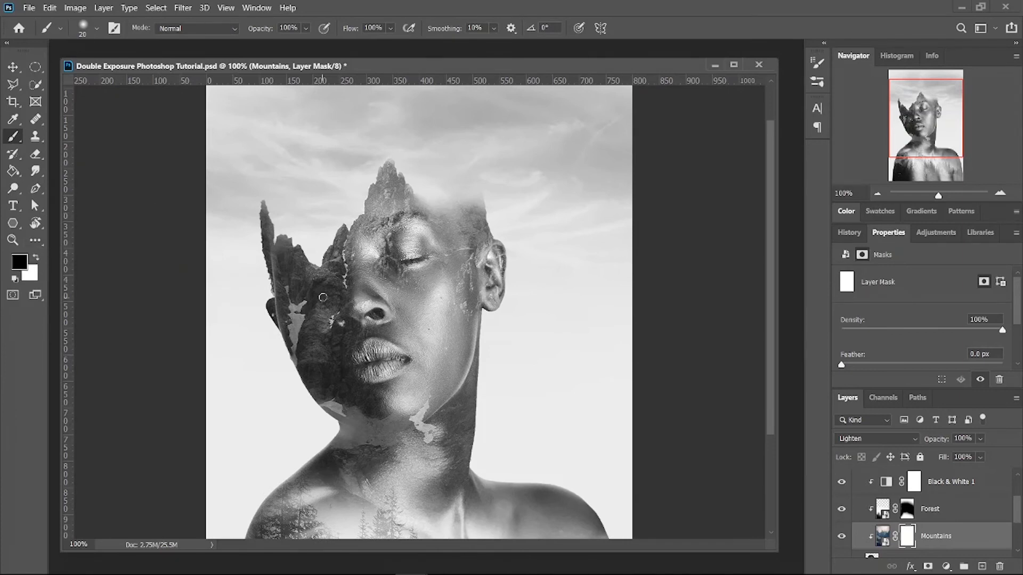
key(bracketright)
key(bracketright)
key(bracketright)
key(bracketright)
key(bracketright)
key(bracketright)
key(bracketright)
key(bracketright)
key(bracketright)
key(bracketright)
key(bracketright)
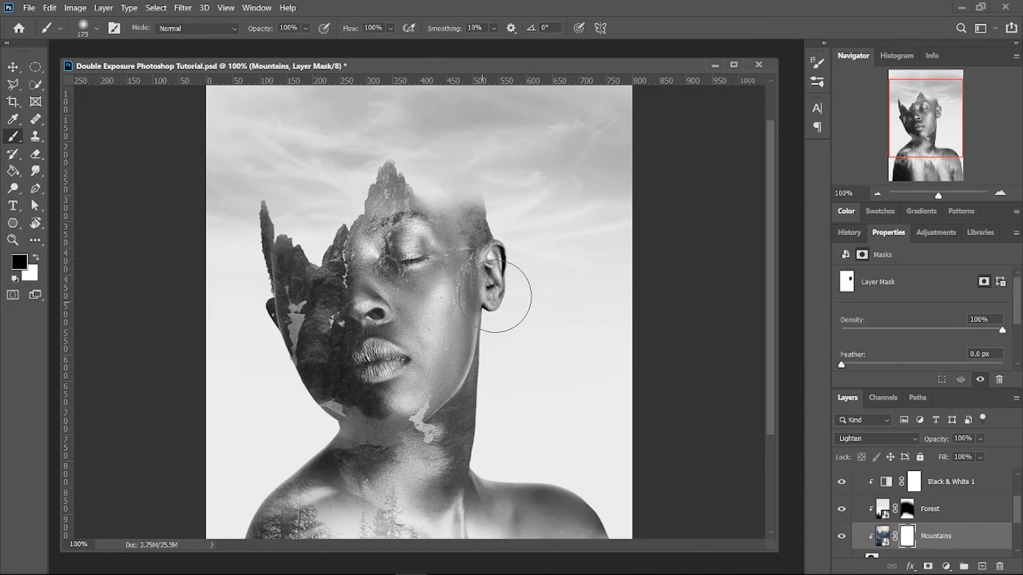
Set the brush opacity to 56% and paint the mountain texture out of the Mountains mask along the jawline and upper neck
click(306, 28)
drag(324, 43, 294, 45)
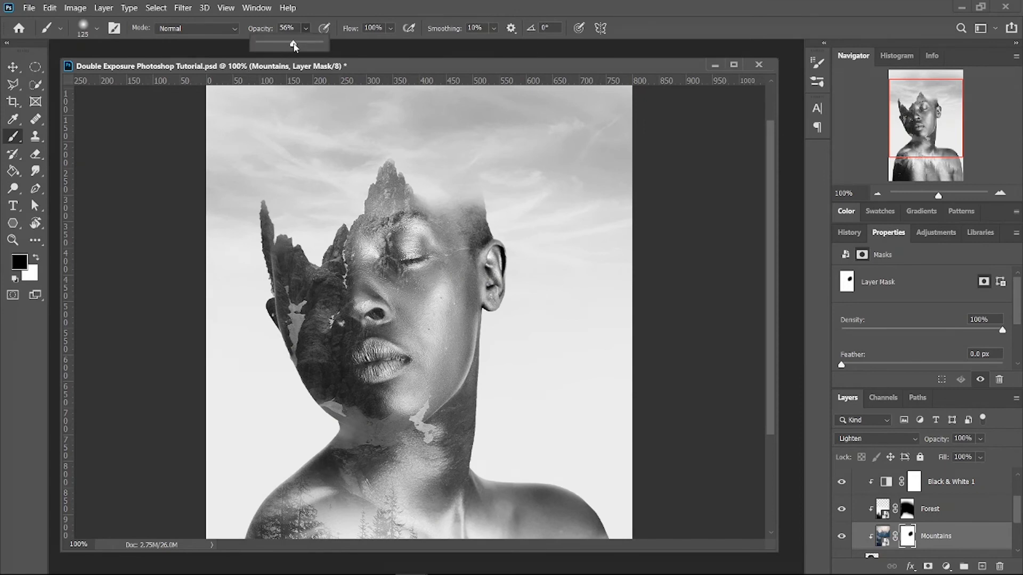
drag(453, 408, 415, 429)
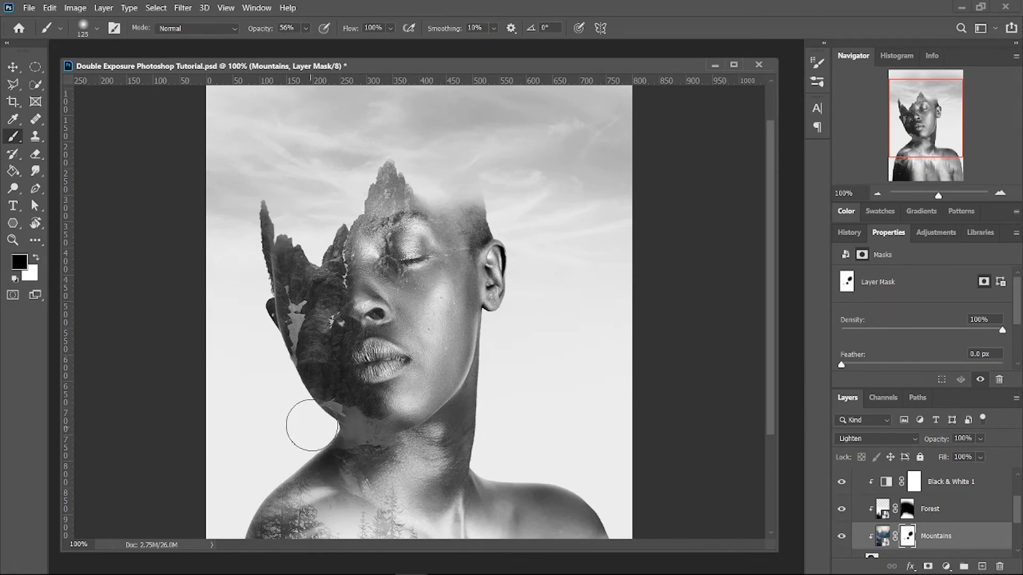
mouse_move(312, 425)
mouse_down()
mouse_move(297, 413)
mouse_move(336, 419)
mouse_up()
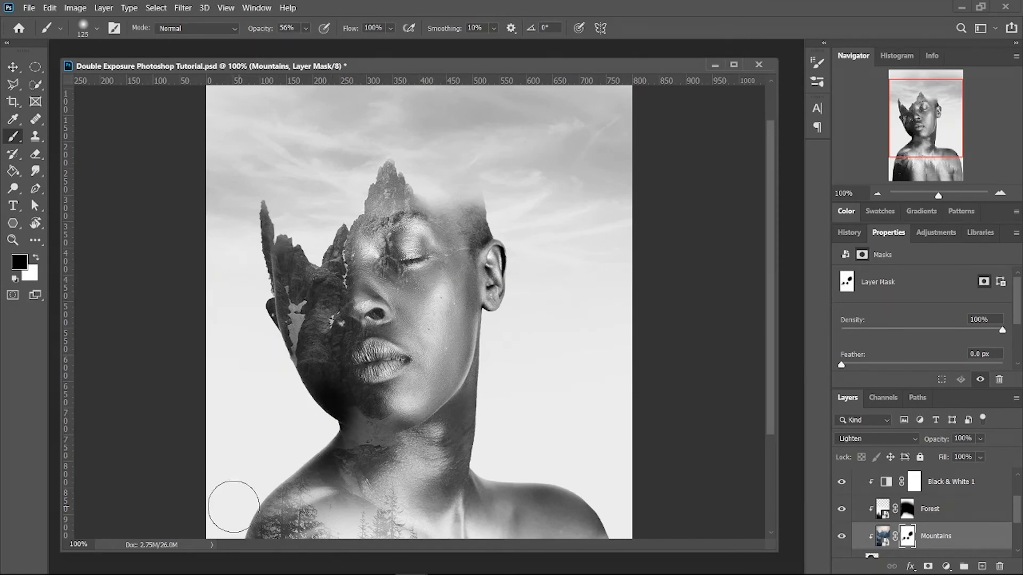
Disable and re-enable the Mountains layer mask to compare the blend with and without it, and save the document
right_click(908, 537)
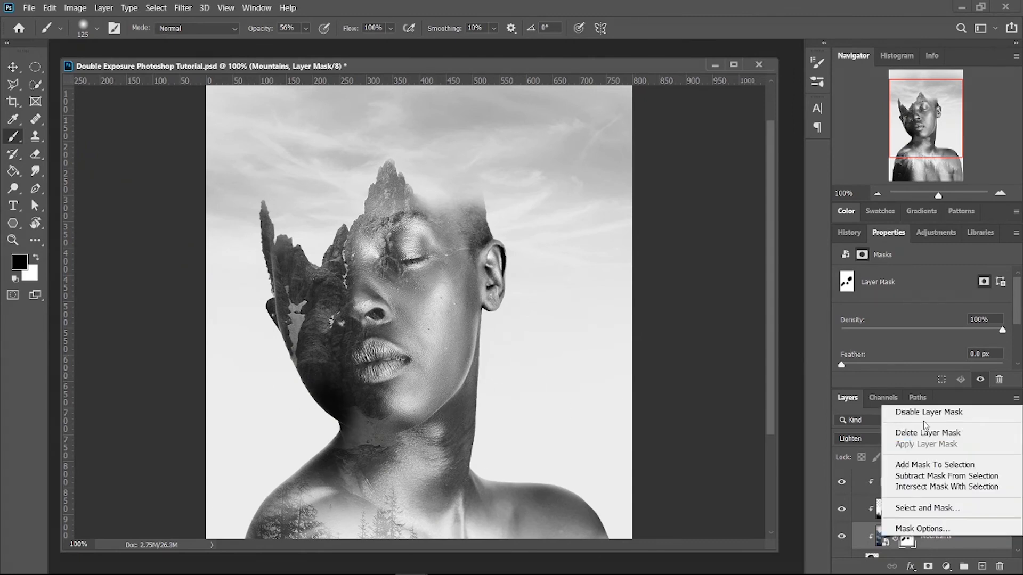
click(925, 414)
click(907, 536)
mouse_move(358, 408)
mouse_down()
mouse_move(396, 410)
mouse_move(446, 517)
mouse_move(376, 411)
mouse_up()
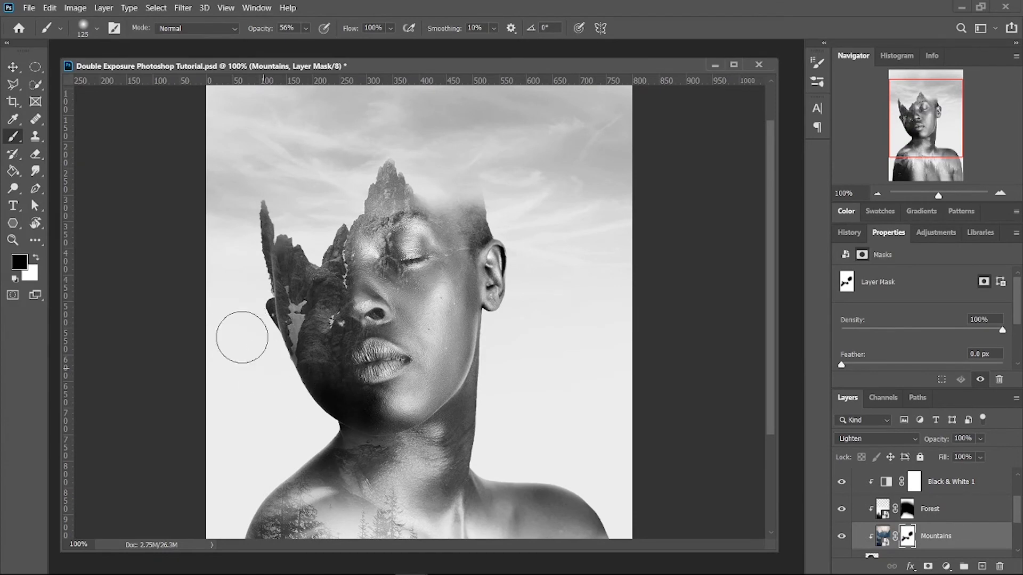
key(ctrl+s)
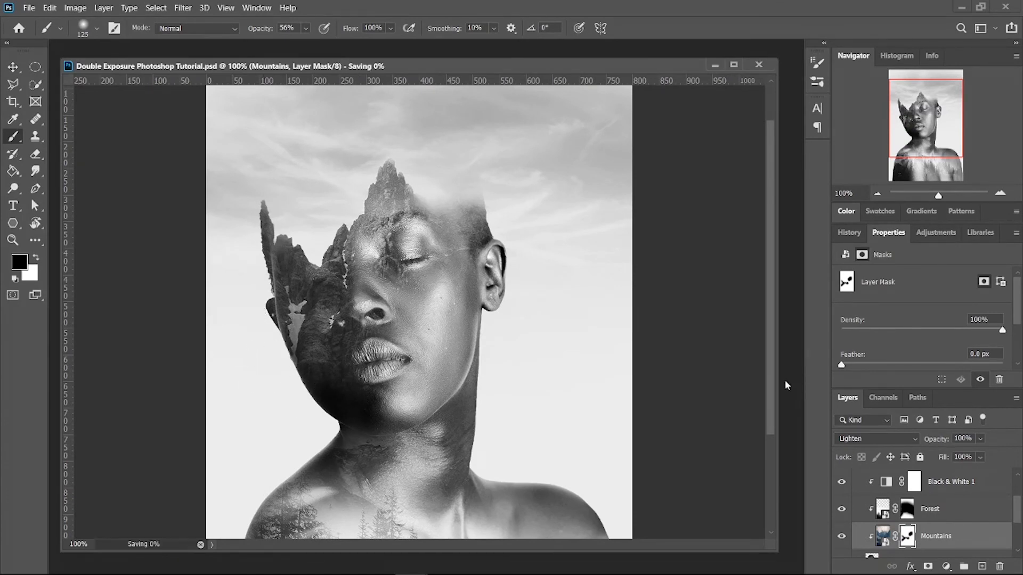
Select the Subject Details layer in the Subject group and lower its fill
scroll(956, 499, up, 2)
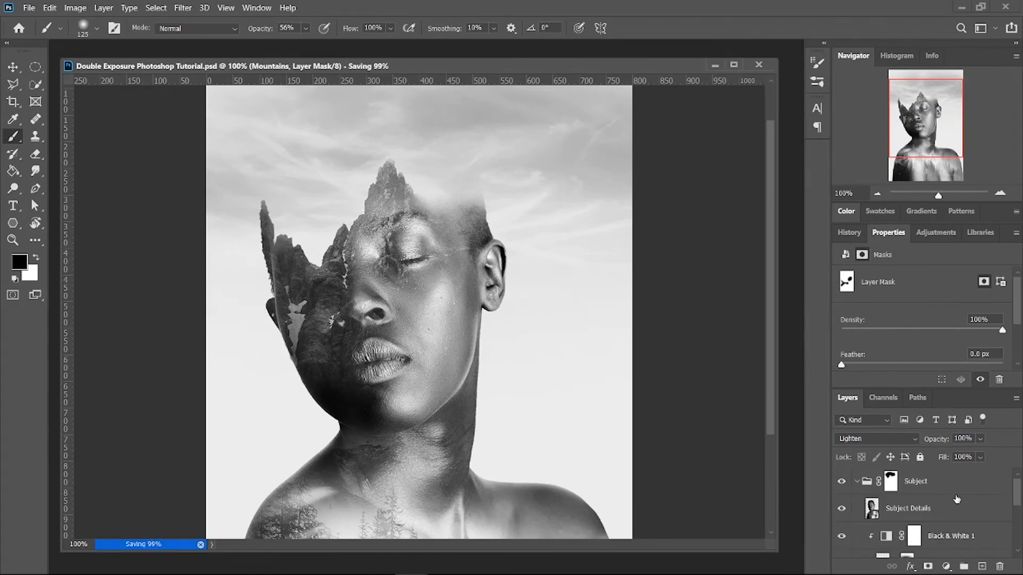
click(937, 503)
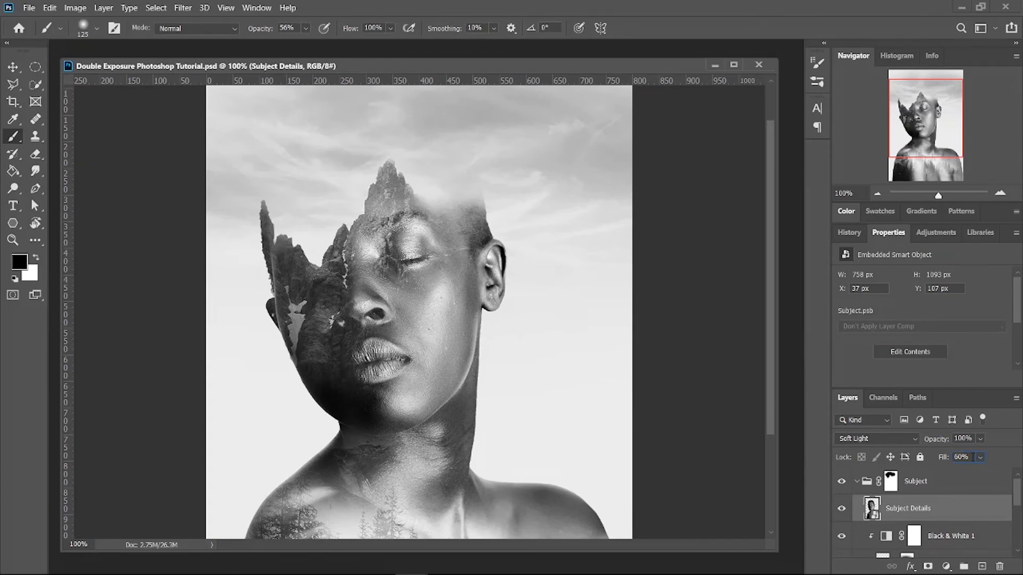
key(shift+Down)
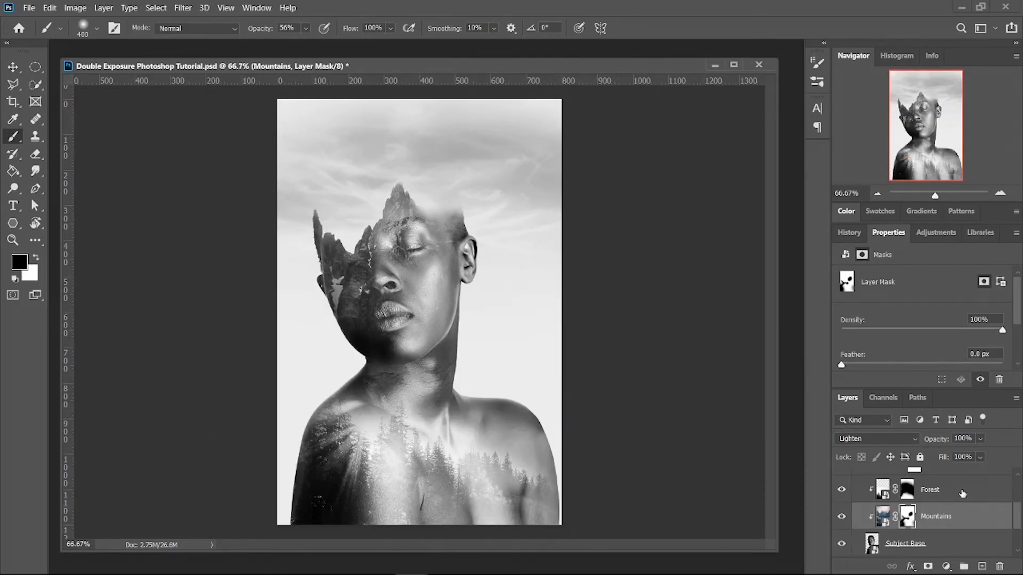
Collapse the Subject group and add a Photo Filter adjustment layer directly above it
scroll(962, 494, up, 3)
click(856, 481)
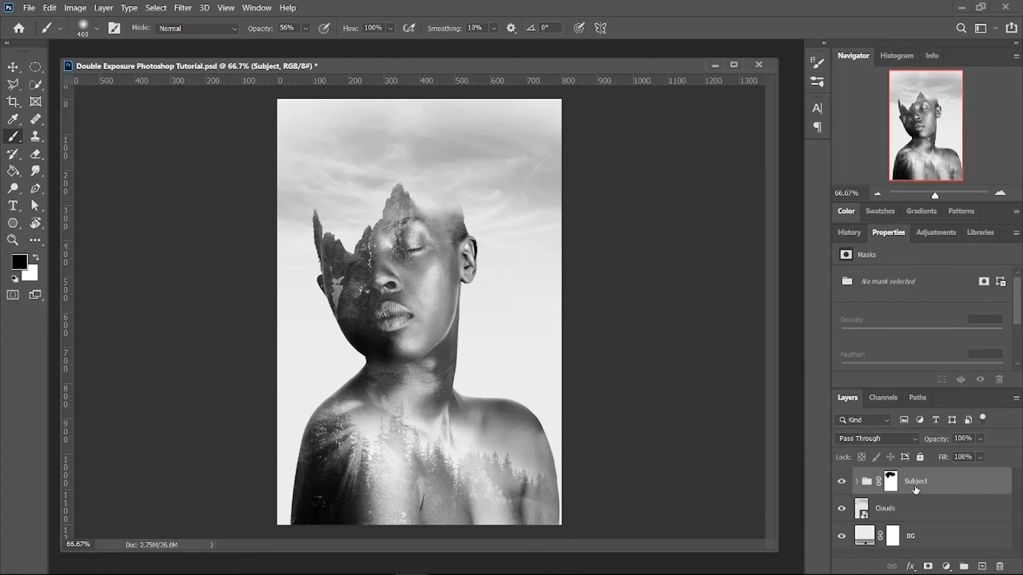
key(v)
click(890, 481)
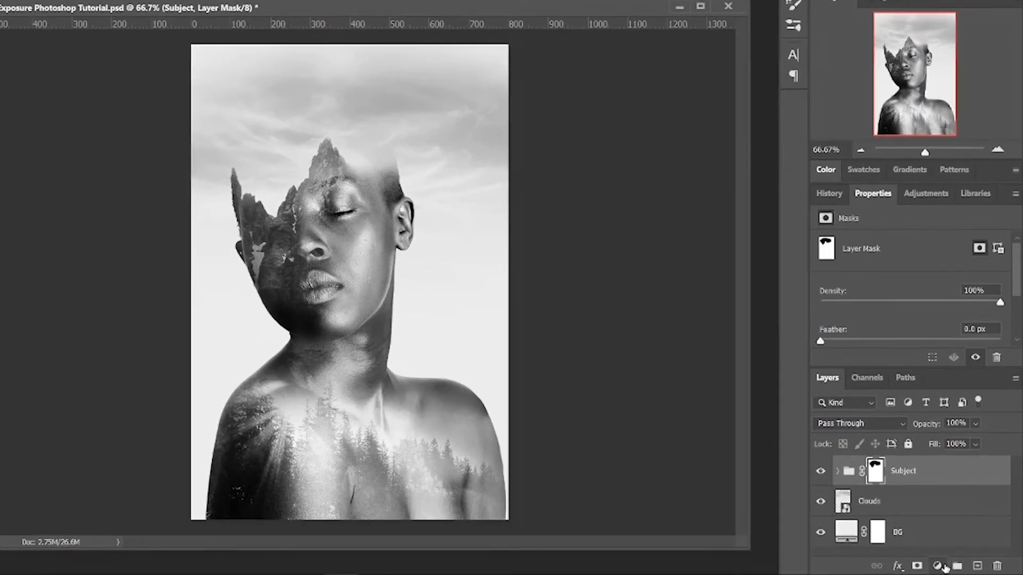
click(939, 566)
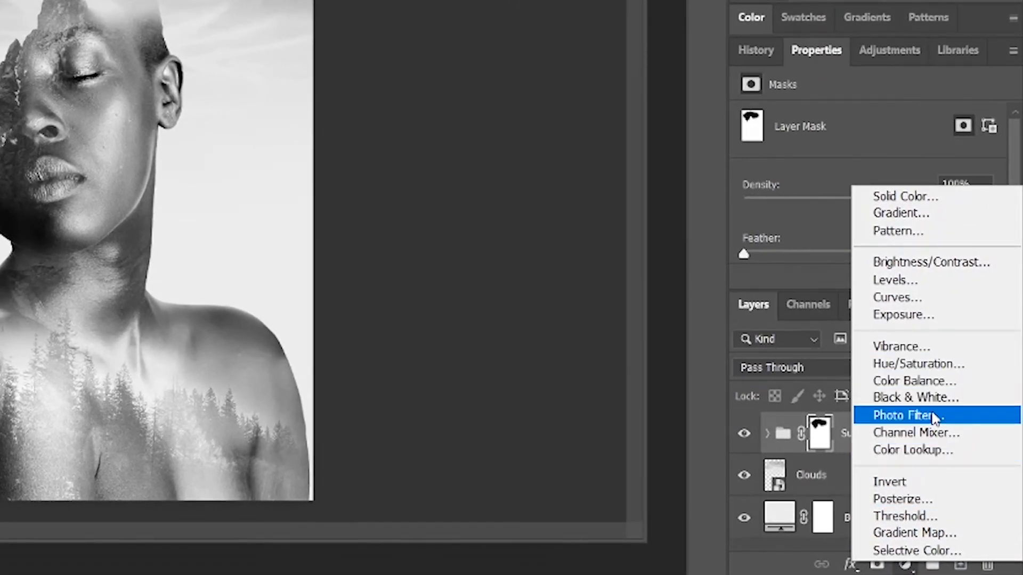
click(931, 418)
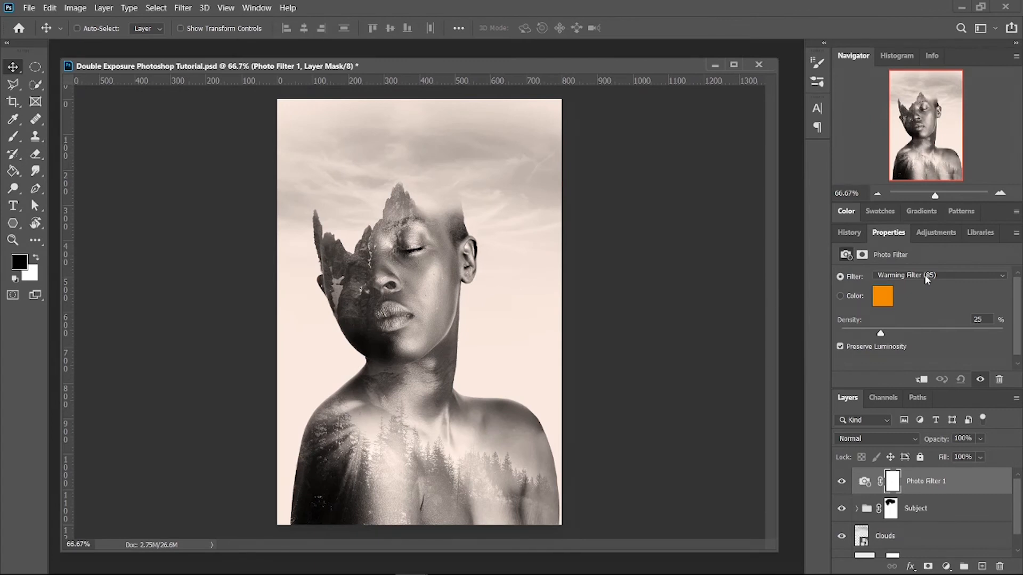
Set the photo filter to Sepia and save the document
click(924, 275)
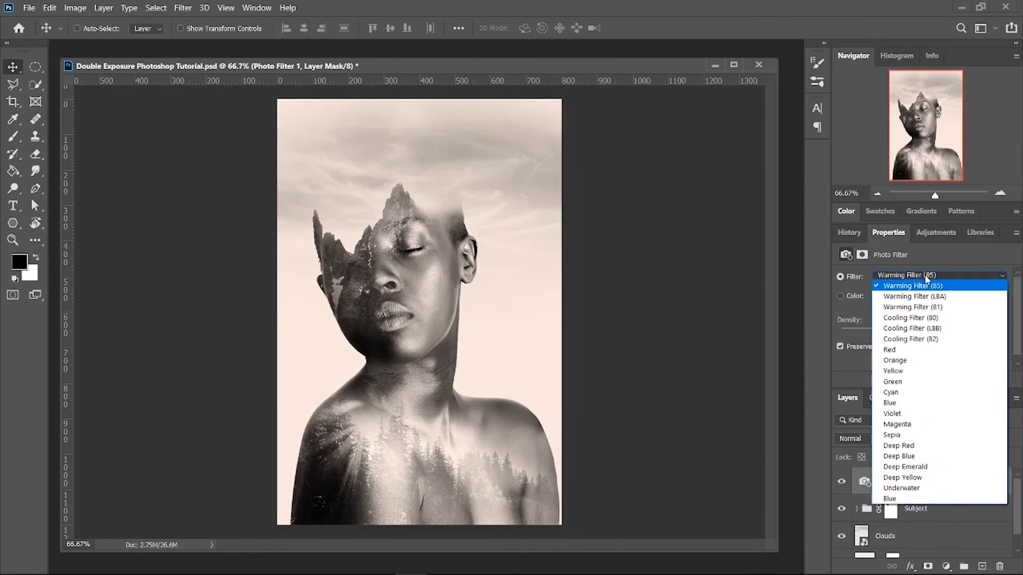
click(902, 436)
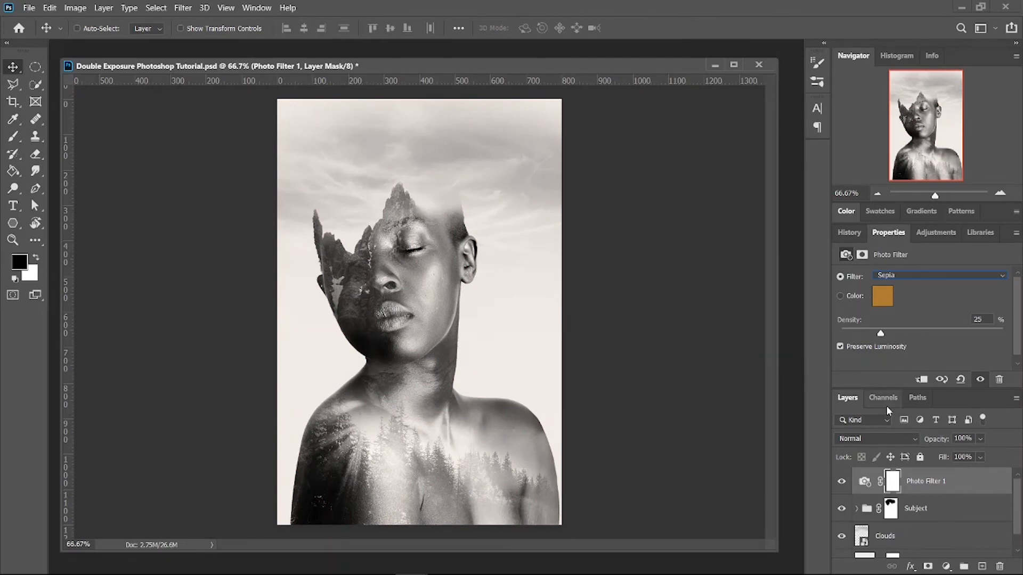
key(ctrl+s)
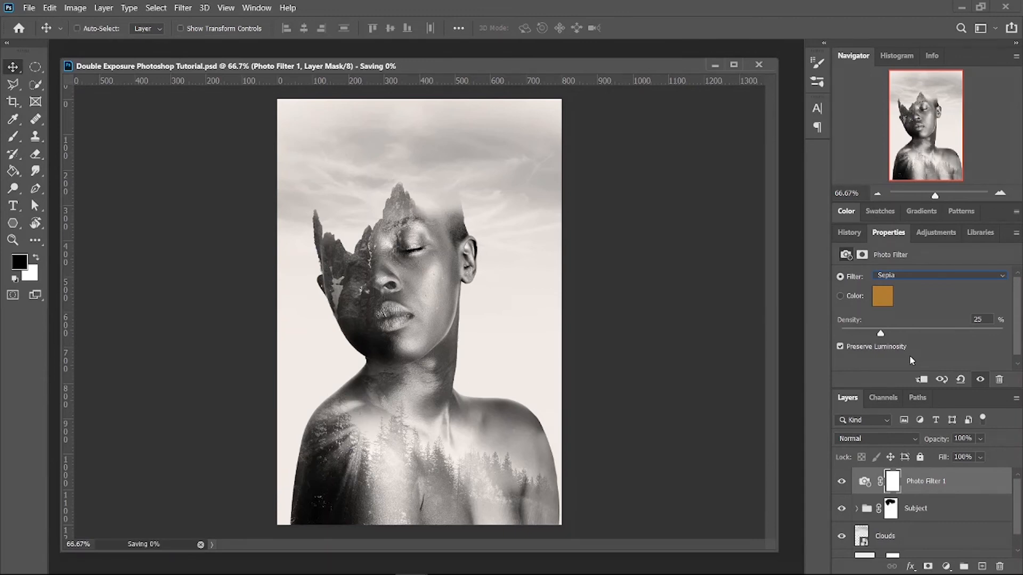
Rename the photo filter adjustment layer as Sepia
double_click(927, 481)
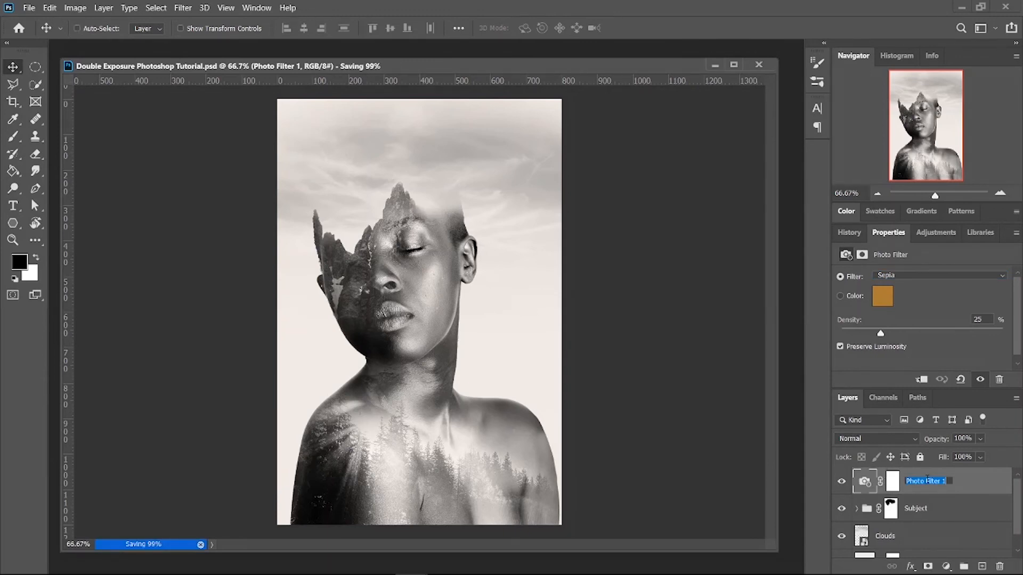
text(Repia)
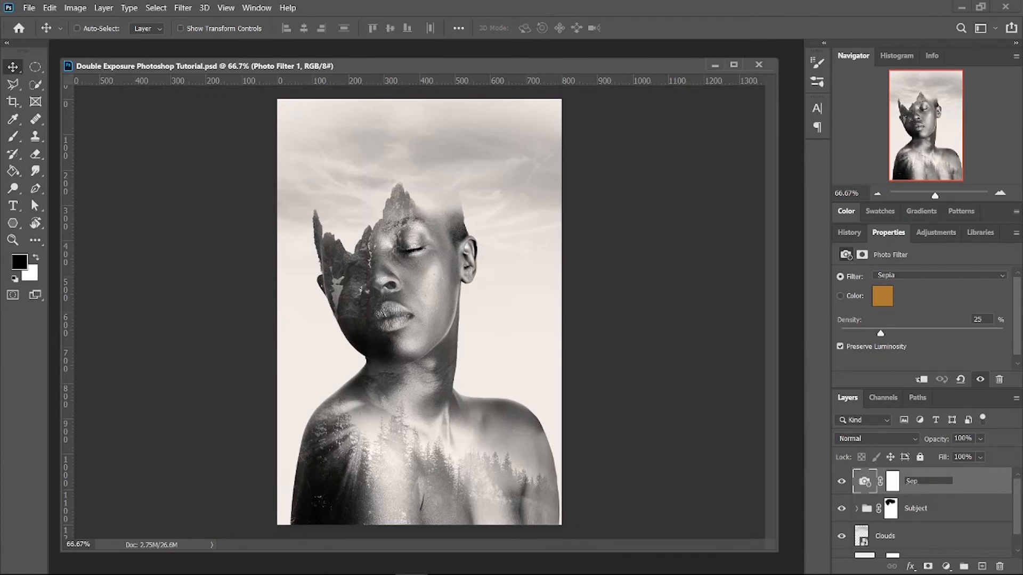
key(Return)
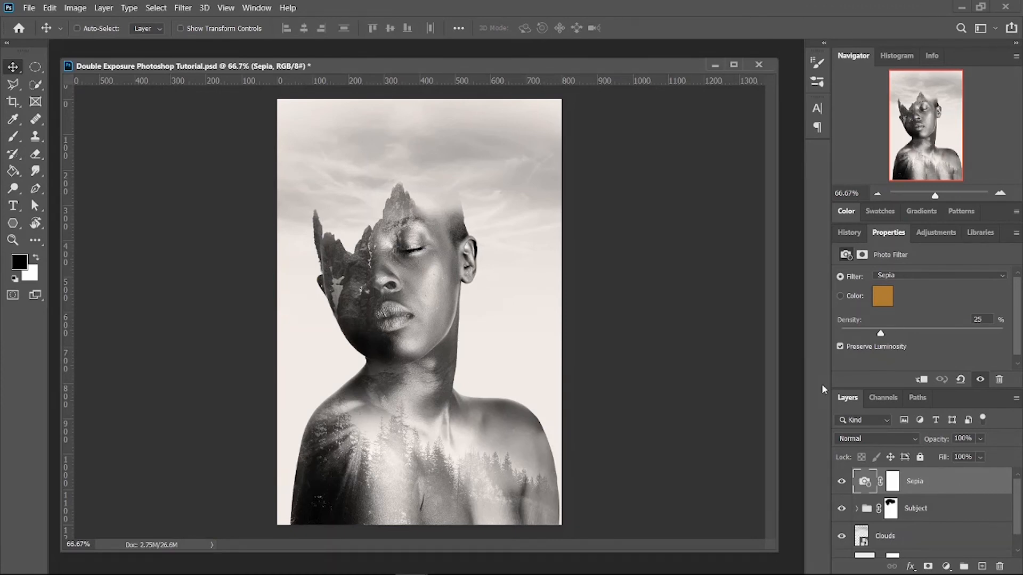
Create a new empty layer above Sepia and name it Paint
click(982, 566)
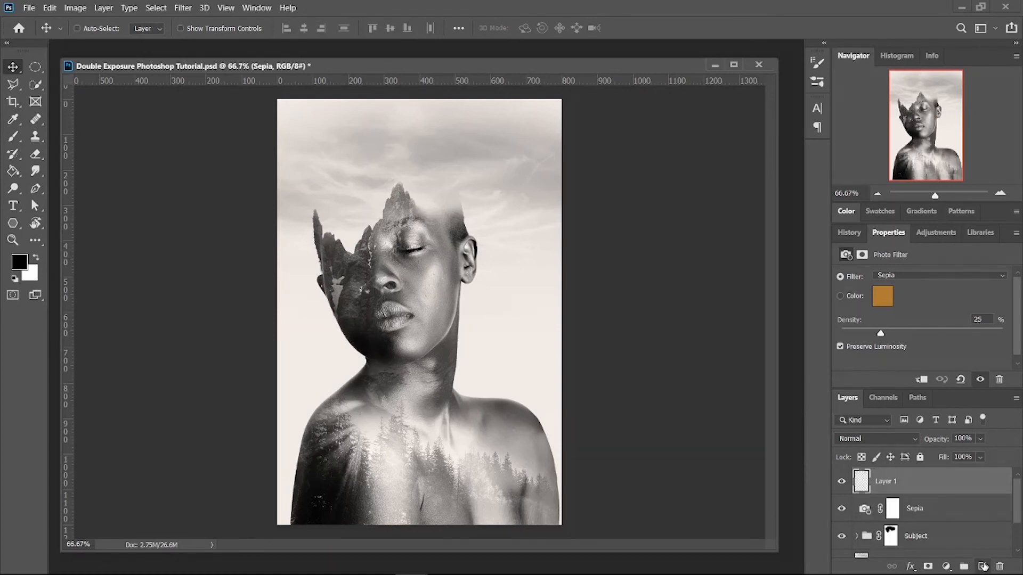
double_click(888, 482)
text(PA)
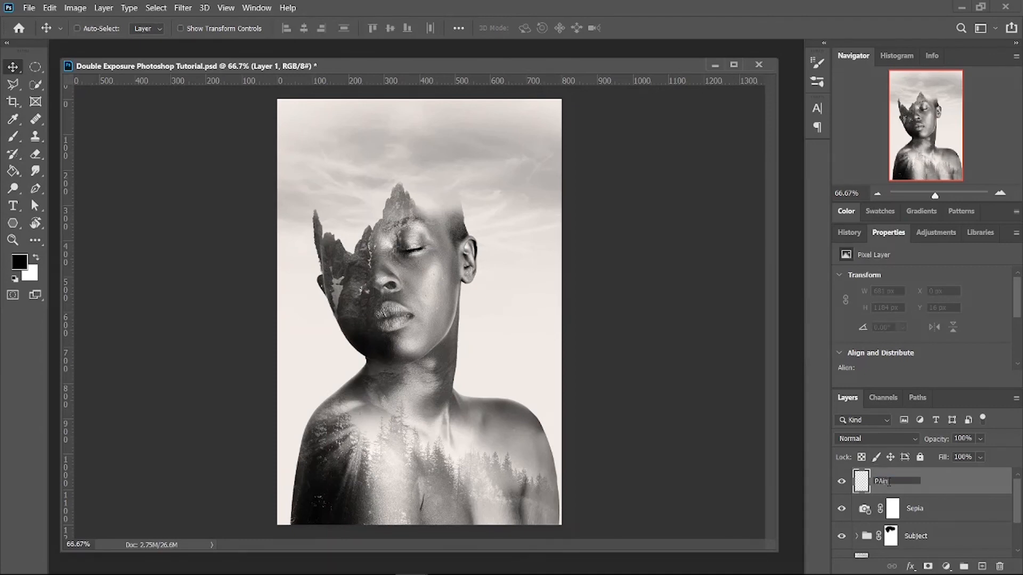
text(int)
key(Return)
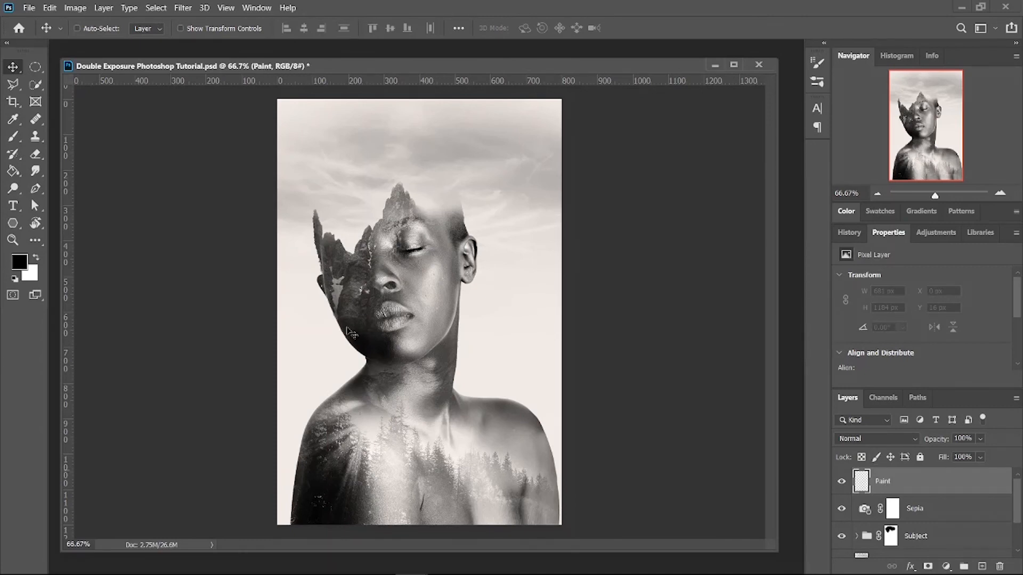
Set the foreground color to a saturated purple, #b504ff
click(21, 261)
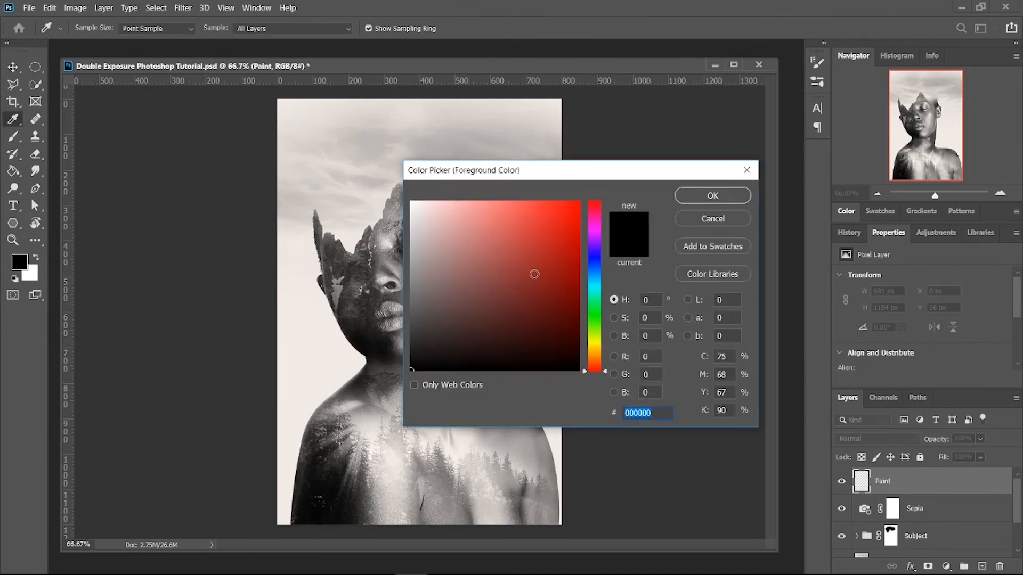
click(589, 241)
click(590, 238)
drag(562, 232, 577, 198)
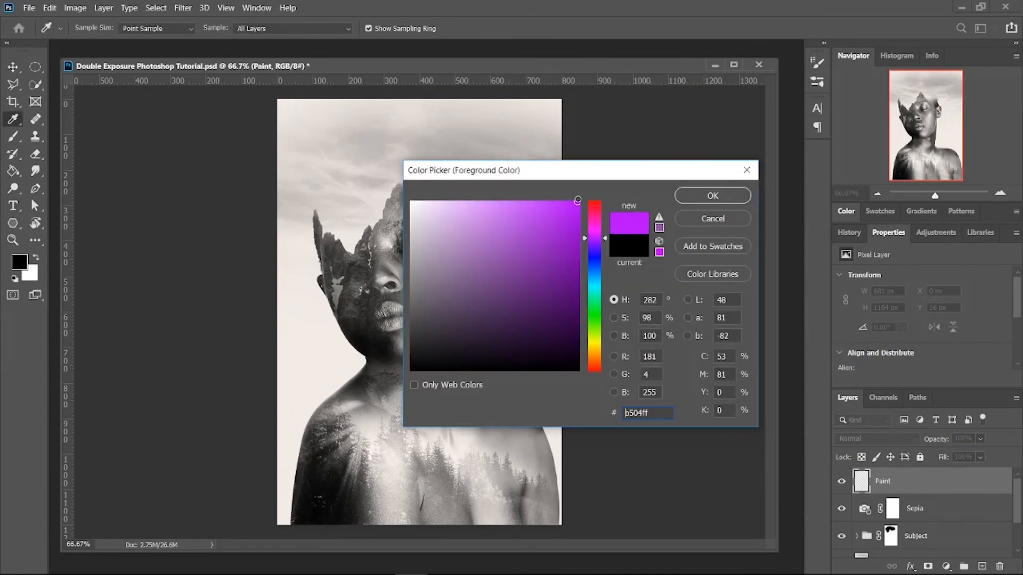
click(688, 202)
Swap the two working colors and set the foreground to a bright blue near #3581ff, keeping purple as the background color
key(v)
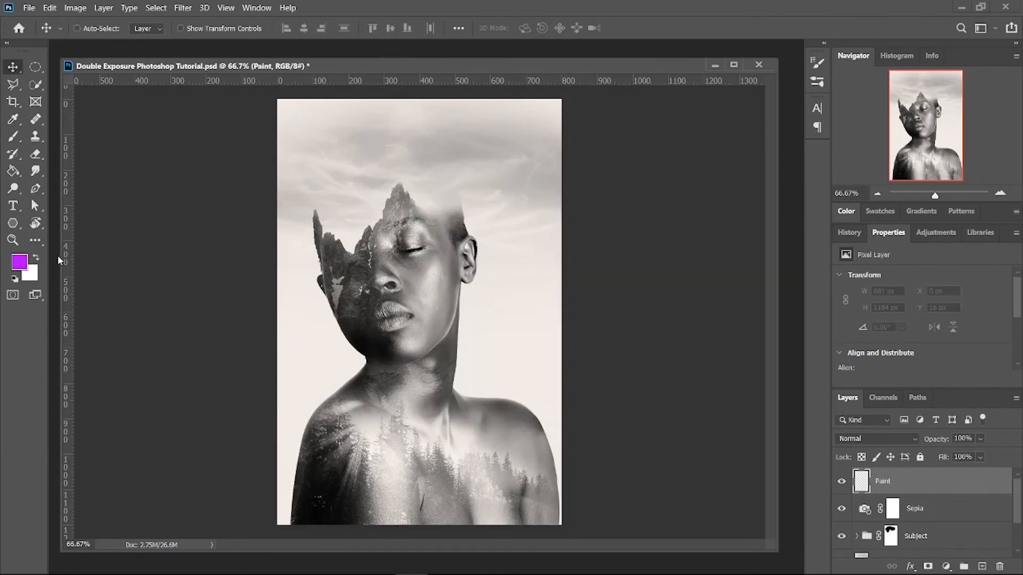
click(20, 262)
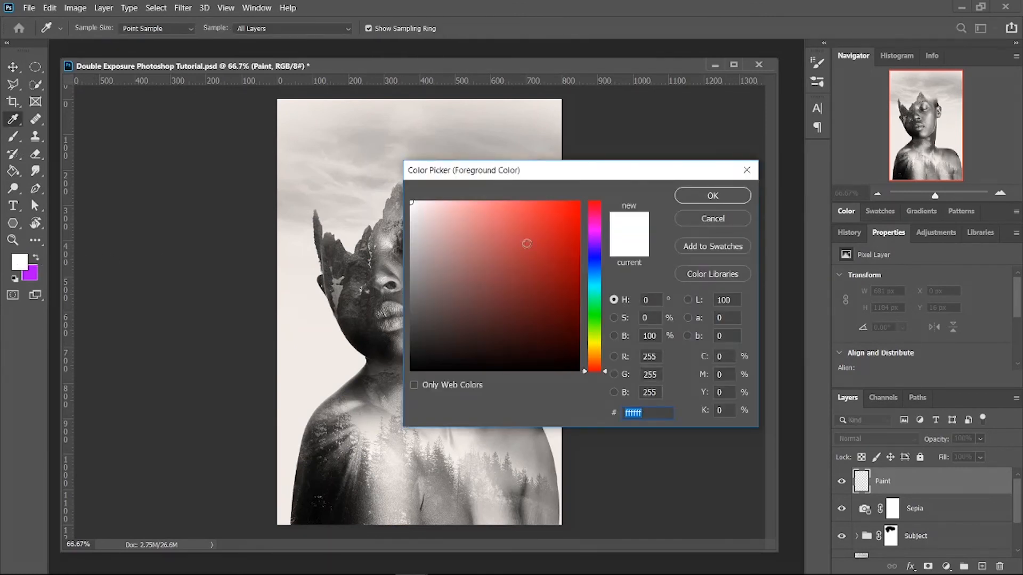
click(592, 267)
text(3581ff)
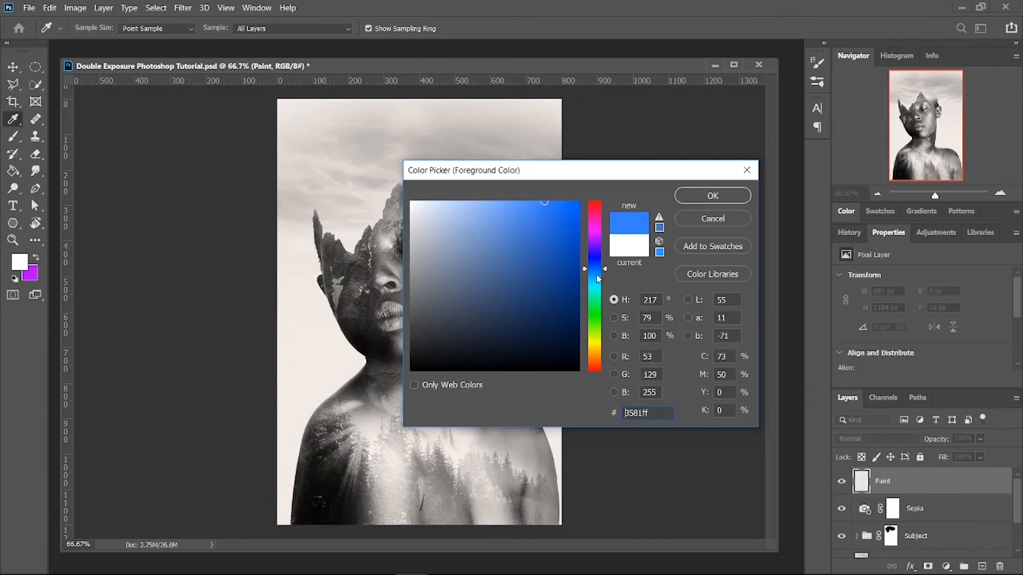
click(717, 197)
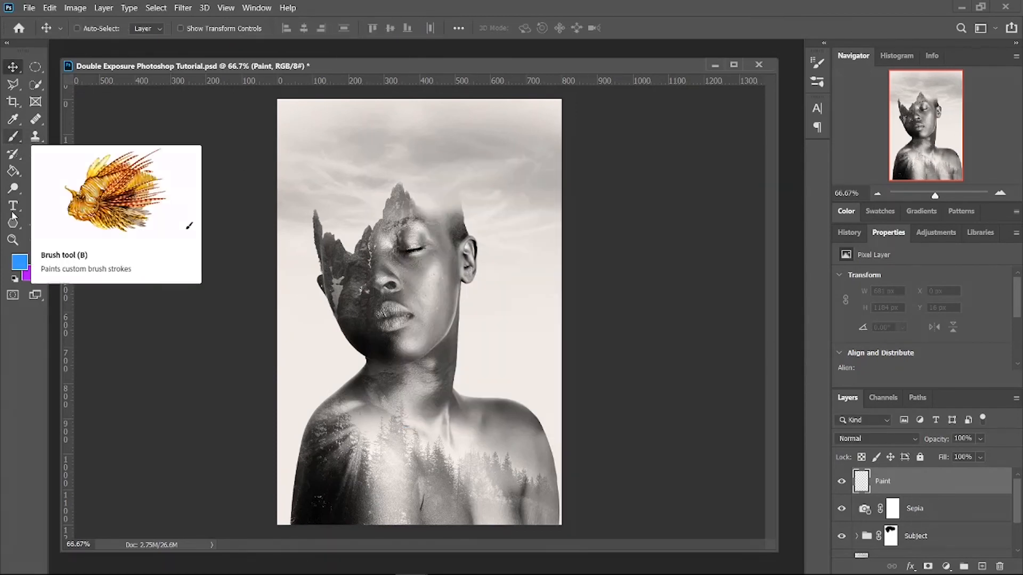
With a soft 500 px brush, paint purple glows on the Paint layer beside the jaw and above the opposite shoulder
click(22, 136)
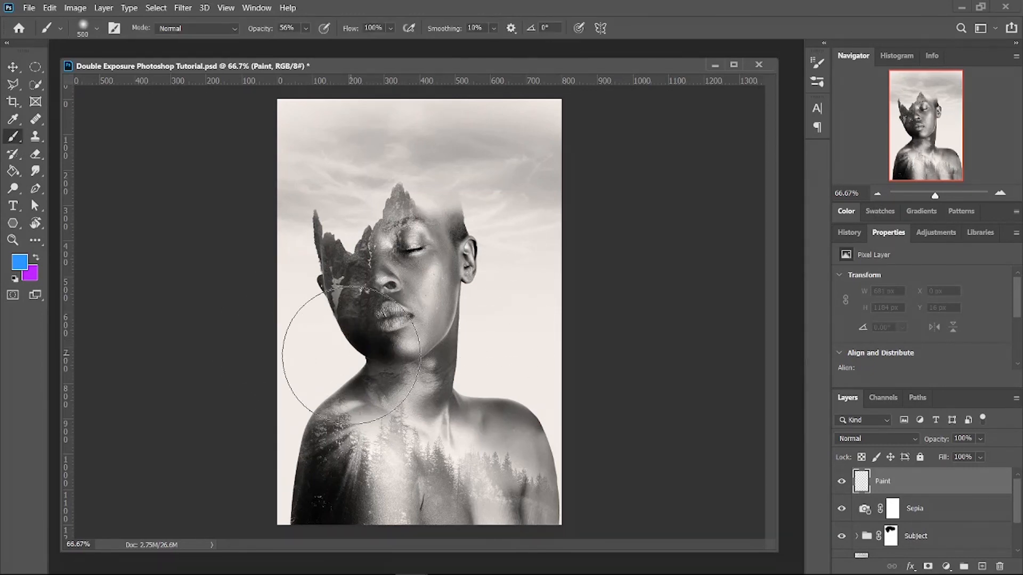
key(x)
click(301, 354)
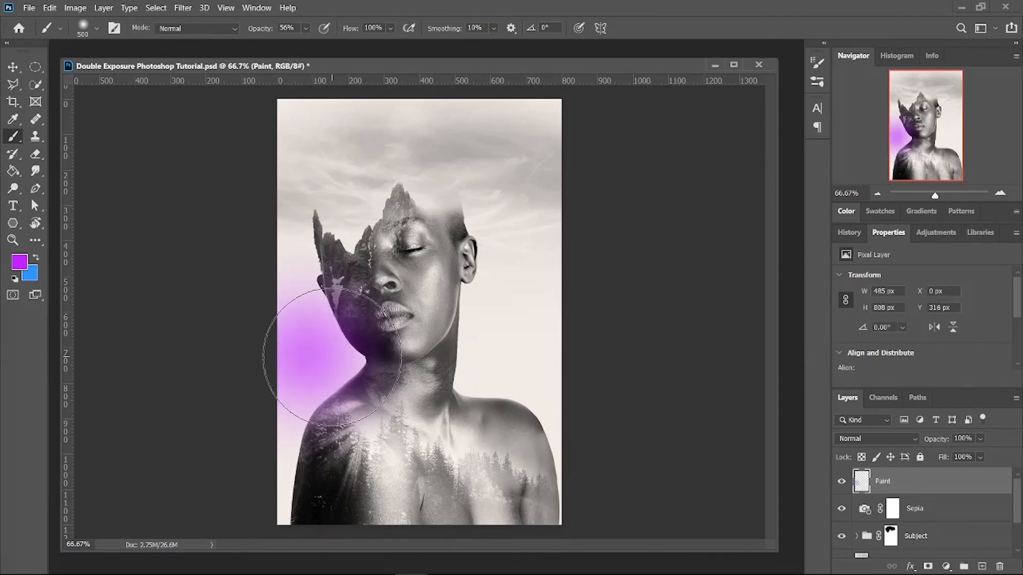
click(332, 356)
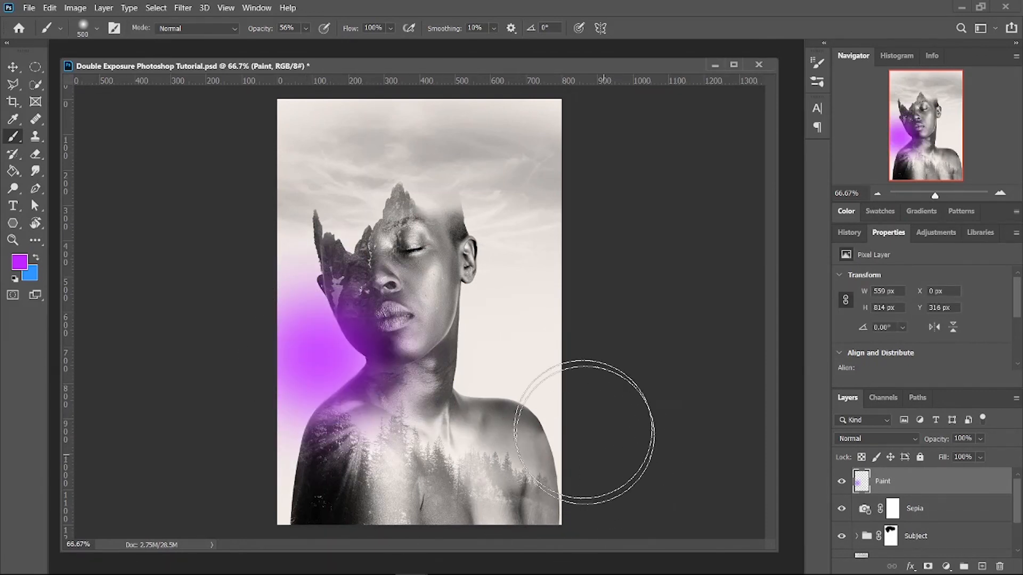
click(540, 370)
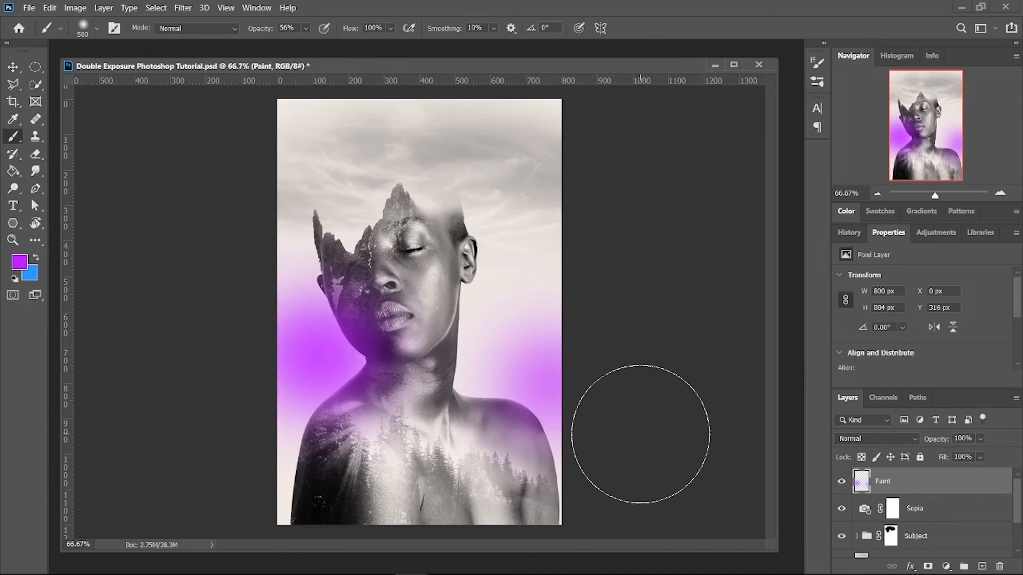
Paint soft blue glows on the Paint layer in the sky on both sides of the mountain peak and over the lower-left torso
key(x)
click(487, 154)
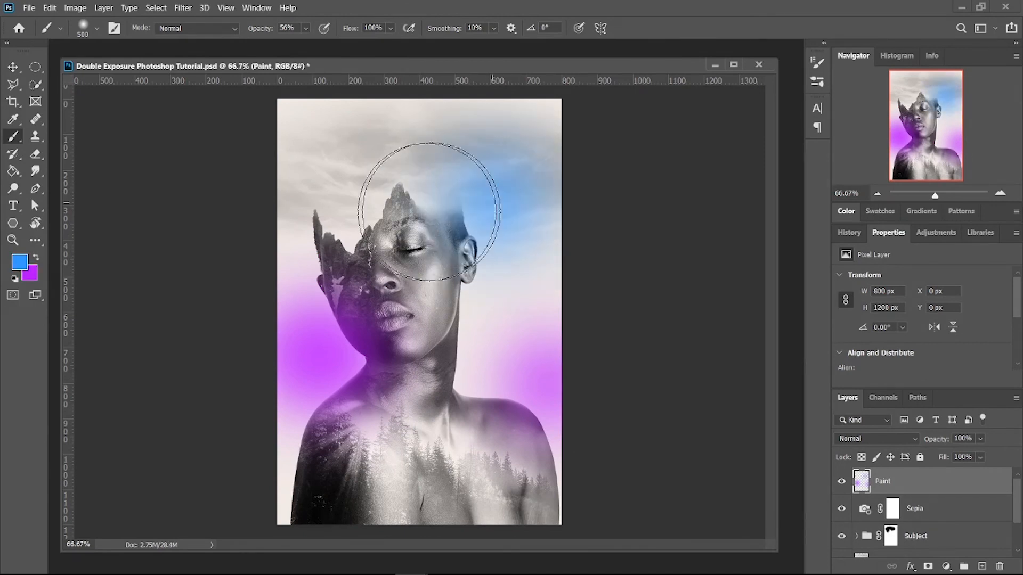
click(319, 160)
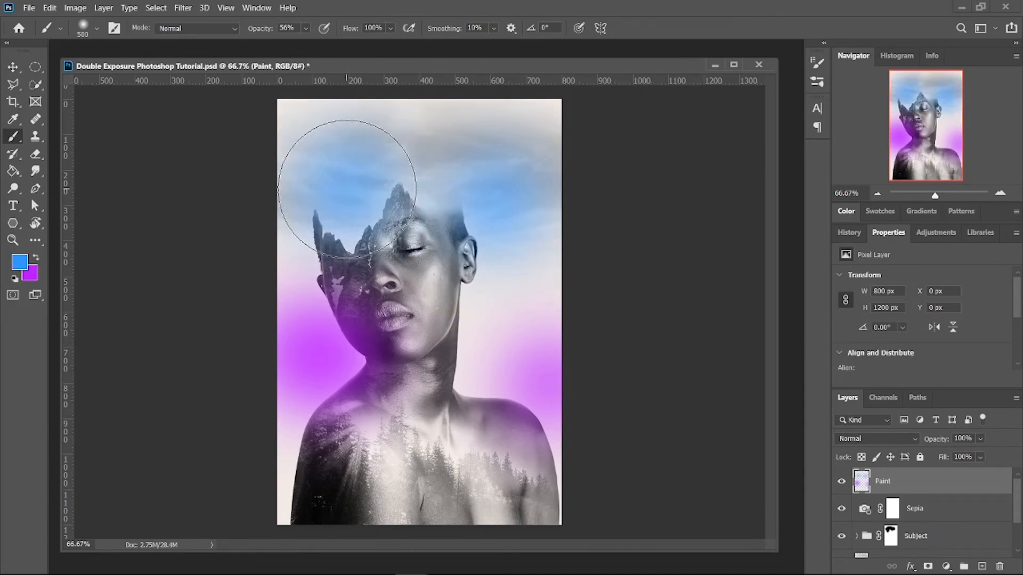
click(299, 495)
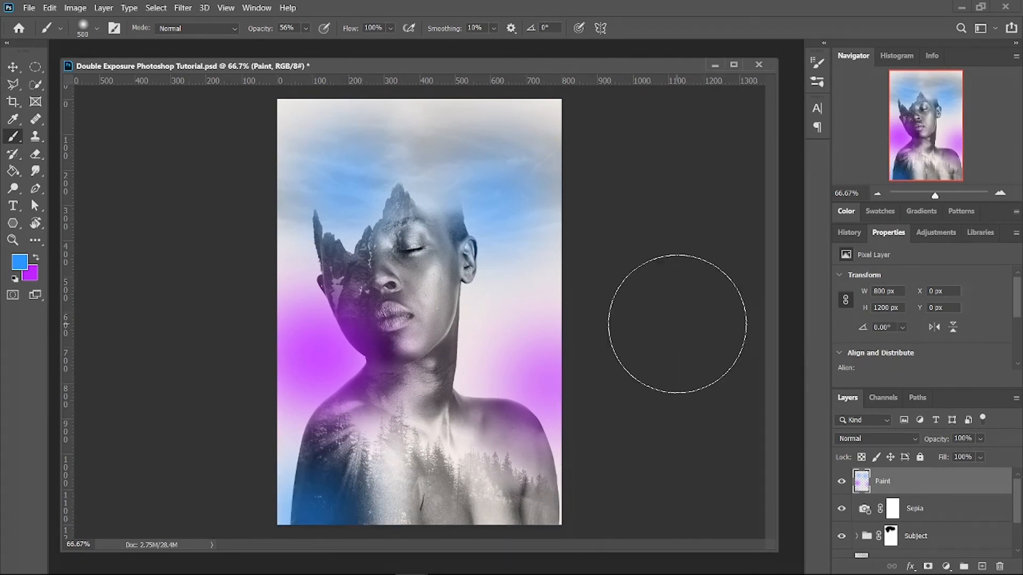
Set the Paint layer's blend mode to Lighten and paint more soft blue over the subject and the background around it
click(915, 439)
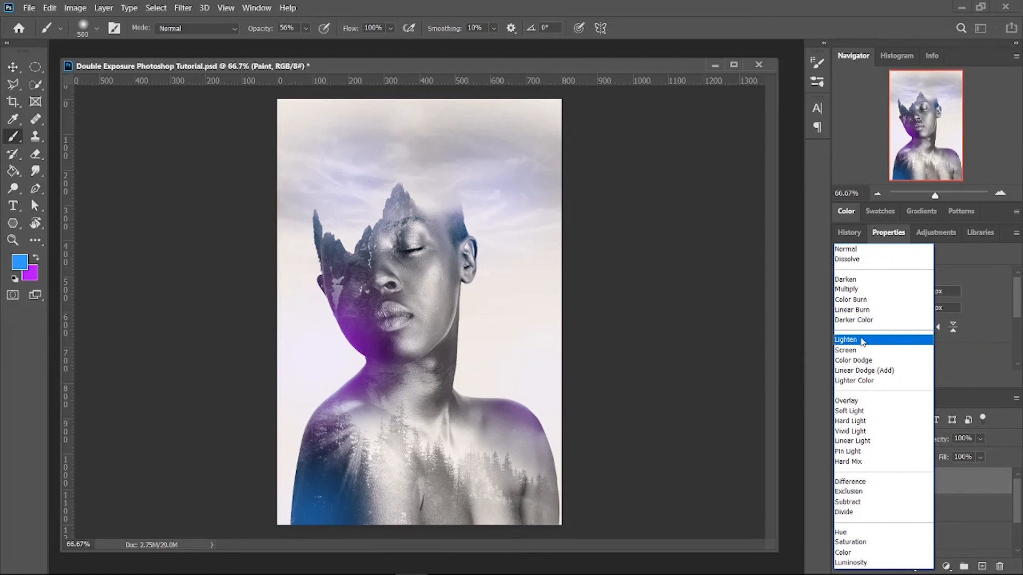
click(863, 341)
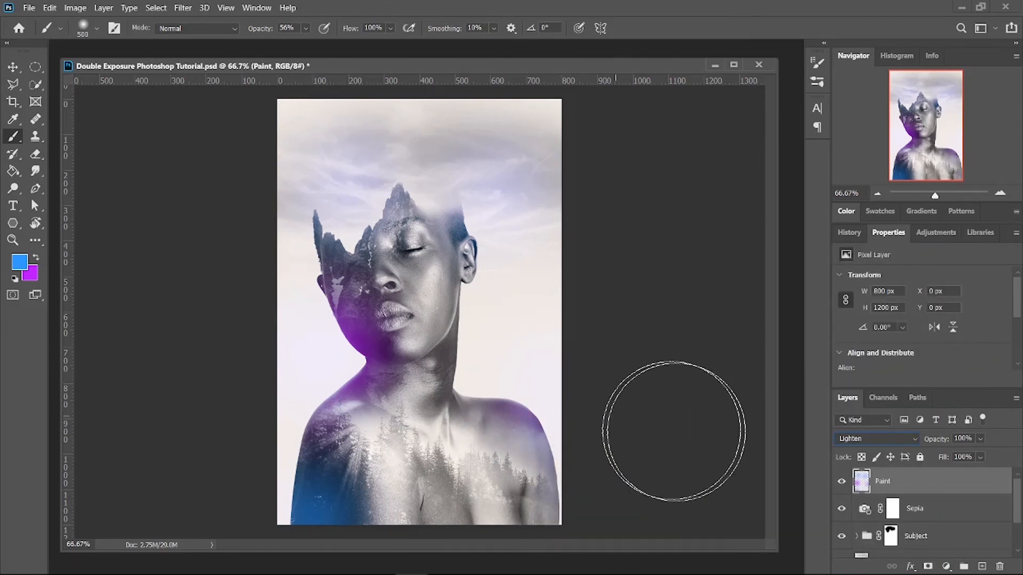
mouse_move(669, 432)
mouse_down()
mouse_move(562, 301)
mouse_move(547, 253)
mouse_move(540, 341)
mouse_move(522, 264)
mouse_move(520, 316)
mouse_move(545, 281)
mouse_move(505, 294)
mouse_up()
mouse_move(289, 221)
mouse_down()
mouse_move(274, 320)
mouse_move(240, 217)
mouse_move(257, 187)
mouse_move(266, 294)
mouse_move(288, 336)
mouse_move(240, 401)
mouse_move(245, 414)
mouse_move(448, 482)
mouse_move(519, 533)
mouse_move(748, 475)
mouse_up()
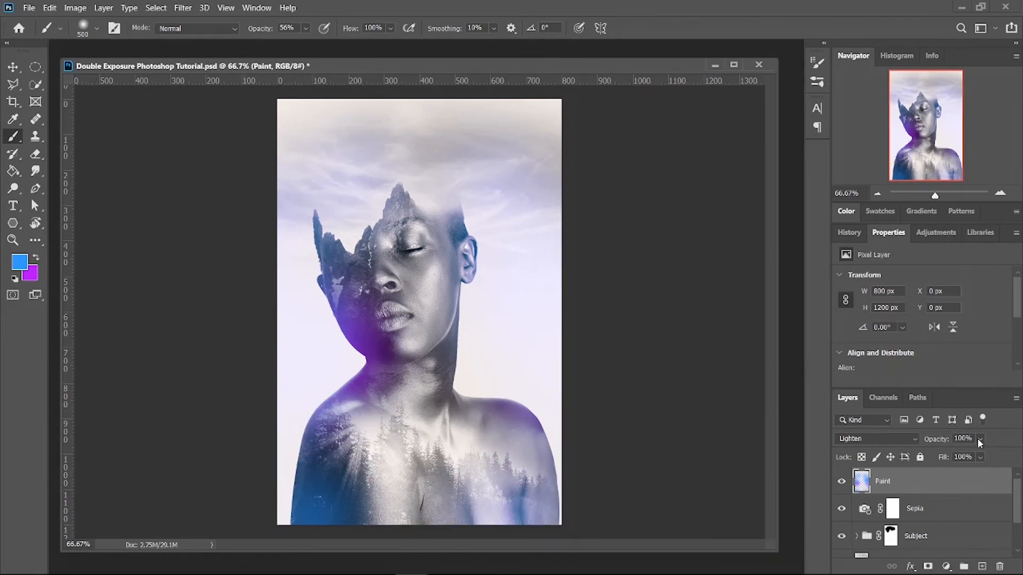
Reduce the Paint layer's fill to 65% and its opacity to 43%
click(979, 457)
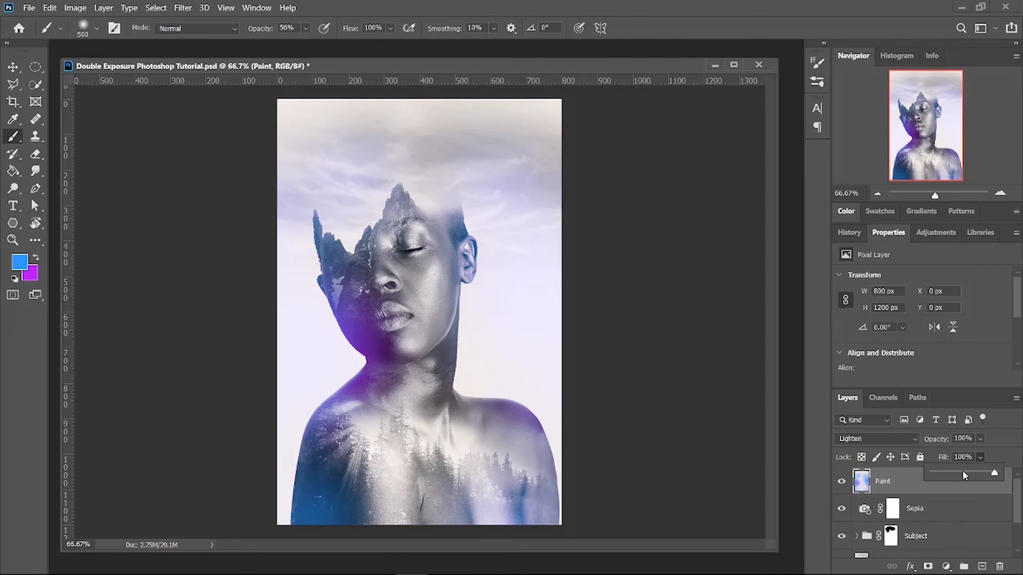
click(963, 472)
drag(964, 474, 960, 475)
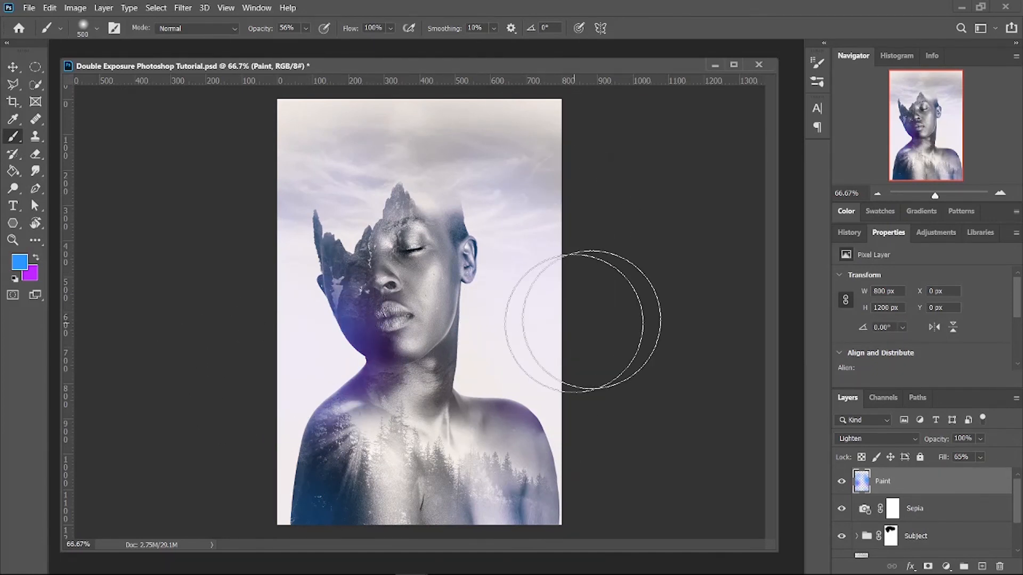
click(980, 439)
click(961, 455)
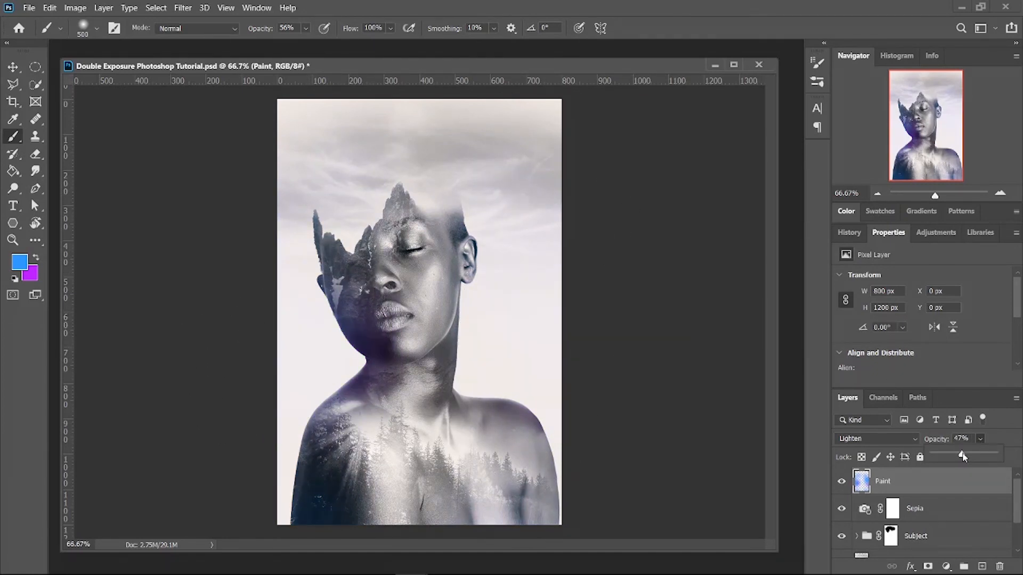
drag(962, 457, 960, 457)
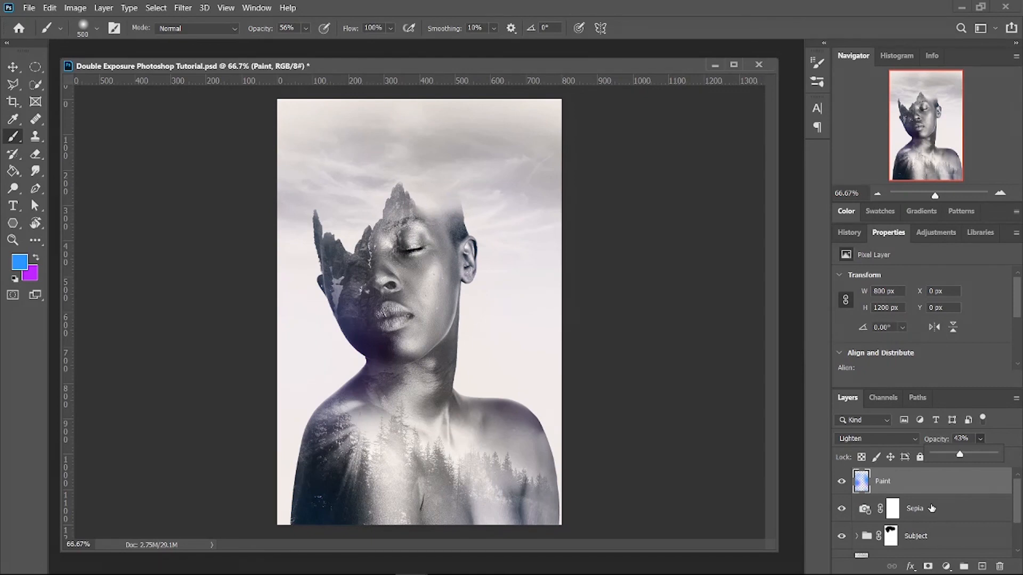
click(942, 482)
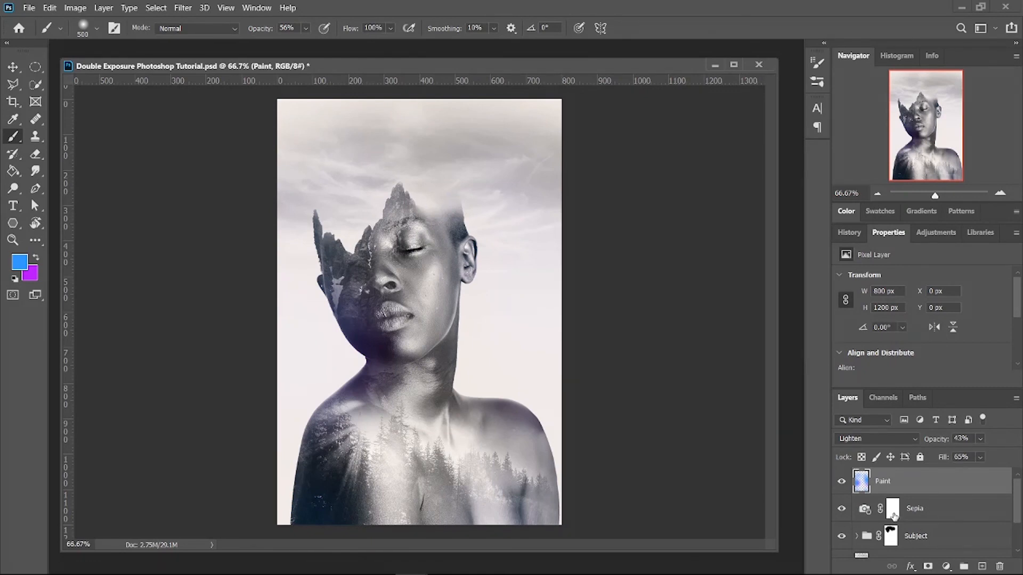
Set the fill of the Subject Details layer inside the Subject group to 40% and collapse the group
click(856, 536)
scroll(927, 521, down, 2)
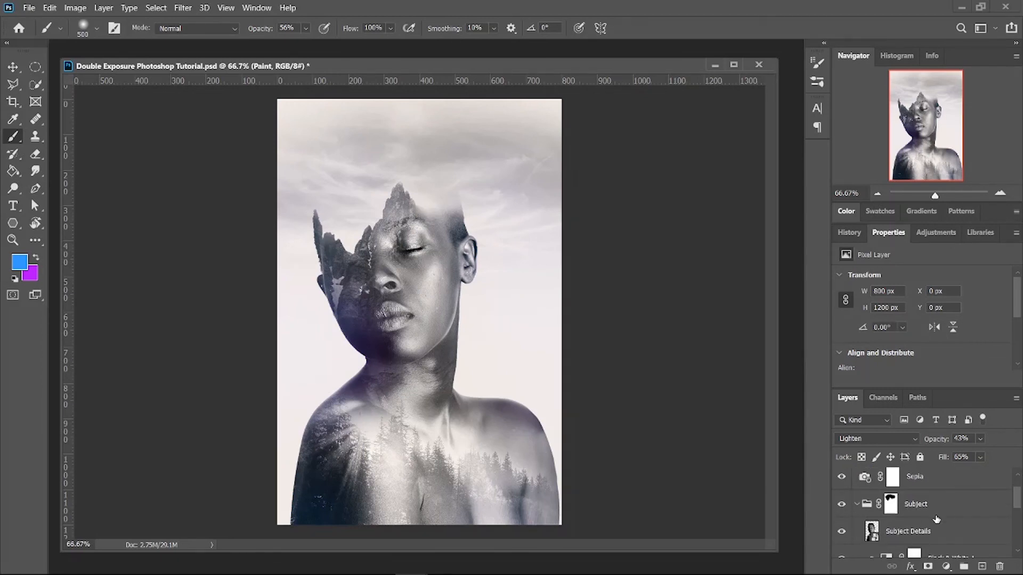
click(937, 536)
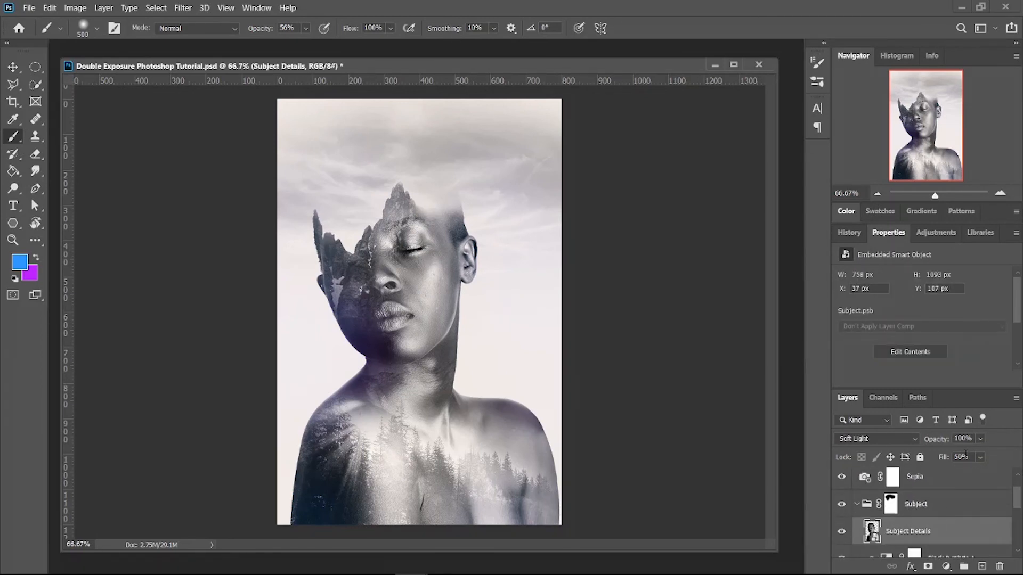
click(965, 456)
text(40)
key(Return)
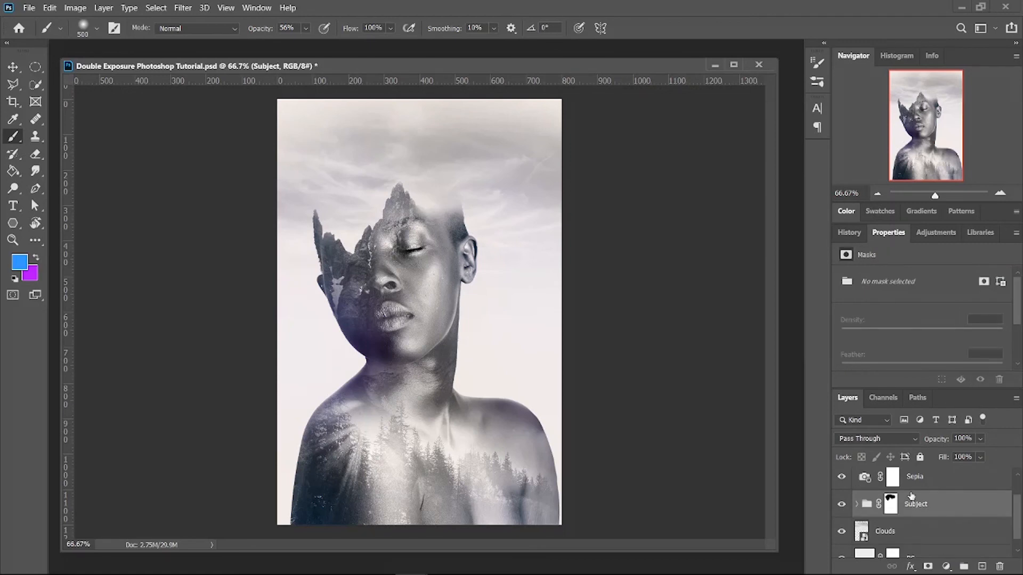
Add a new layer above the Paint layer and name it Paint 2
click(916, 489)
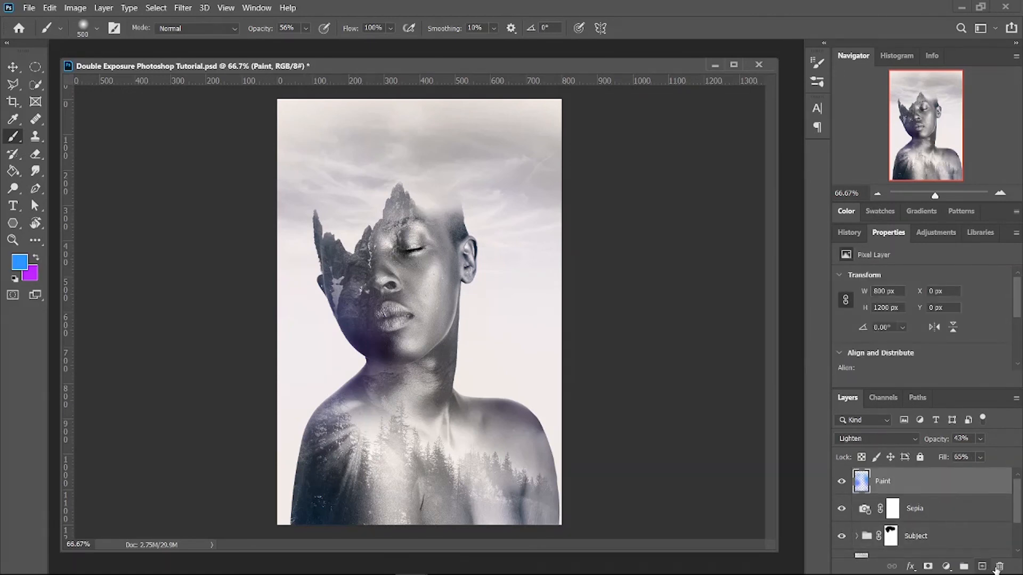
click(982, 566)
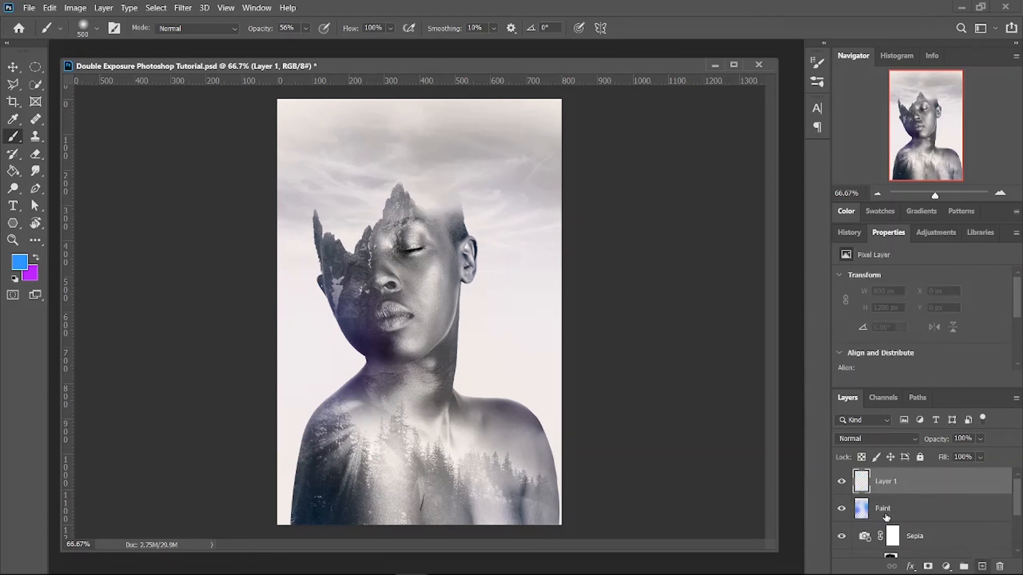
double_click(895, 482)
text(M)
key(BackSpace)
text(Paint 2)
key(Return)
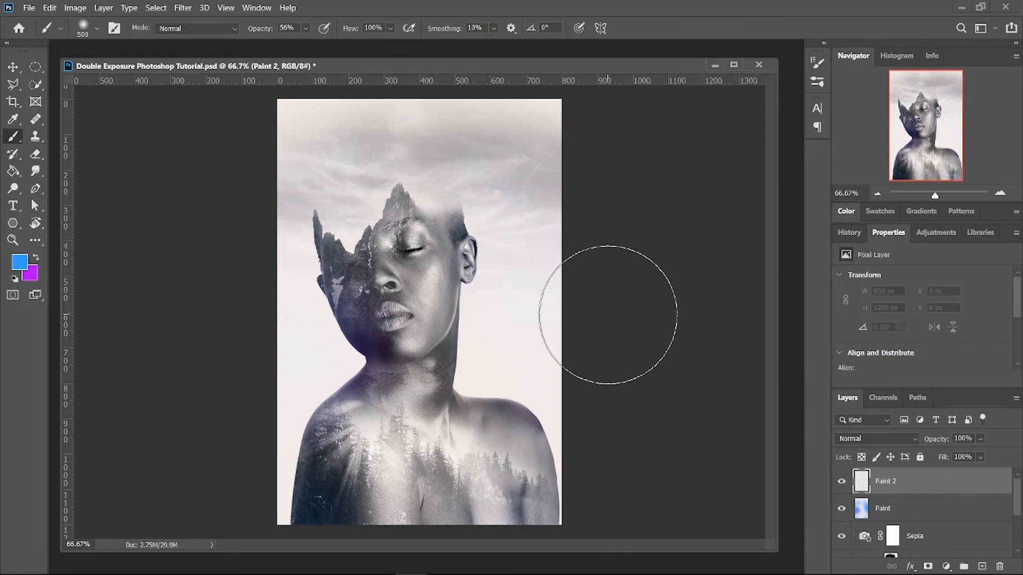
Paint a broad soft blue glow on Paint 2 beside the subject's ear and neck, and set its blend mode to Lighten
mouse_move(501, 224)
mouse_down()
mouse_move(541, 245)
mouse_move(506, 319)
mouse_move(506, 354)
mouse_up()
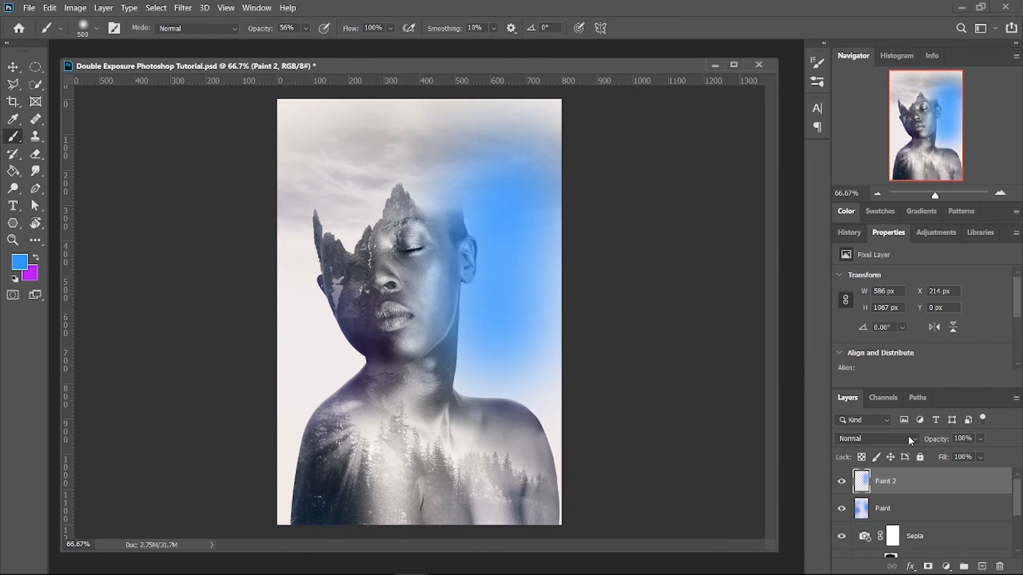
click(895, 438)
click(860, 337)
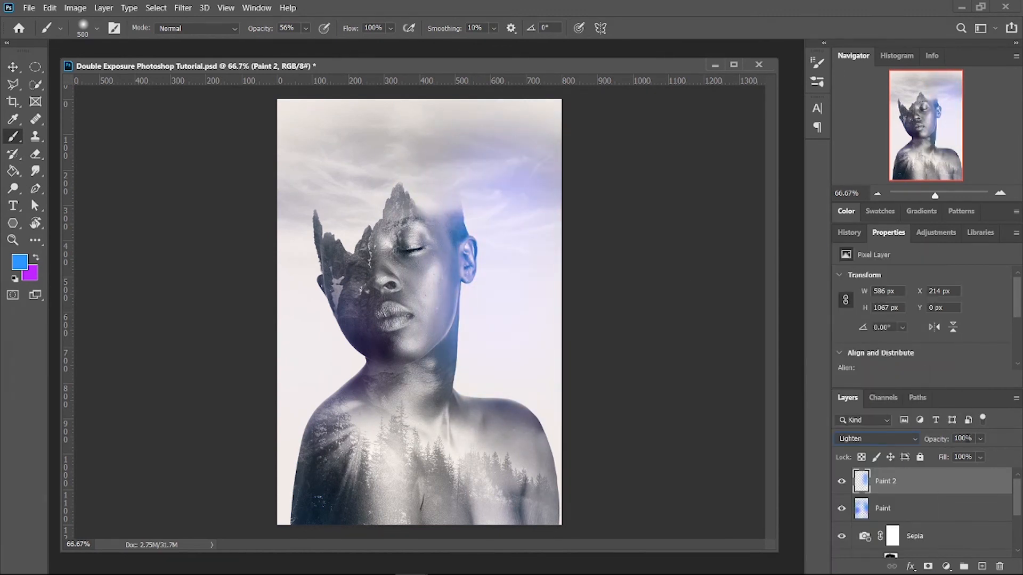
Set the Paint 2 layer's fill to 50% and add a soft blue glow in the upper-left sky
click(962, 457)
text(50)
key(Return)
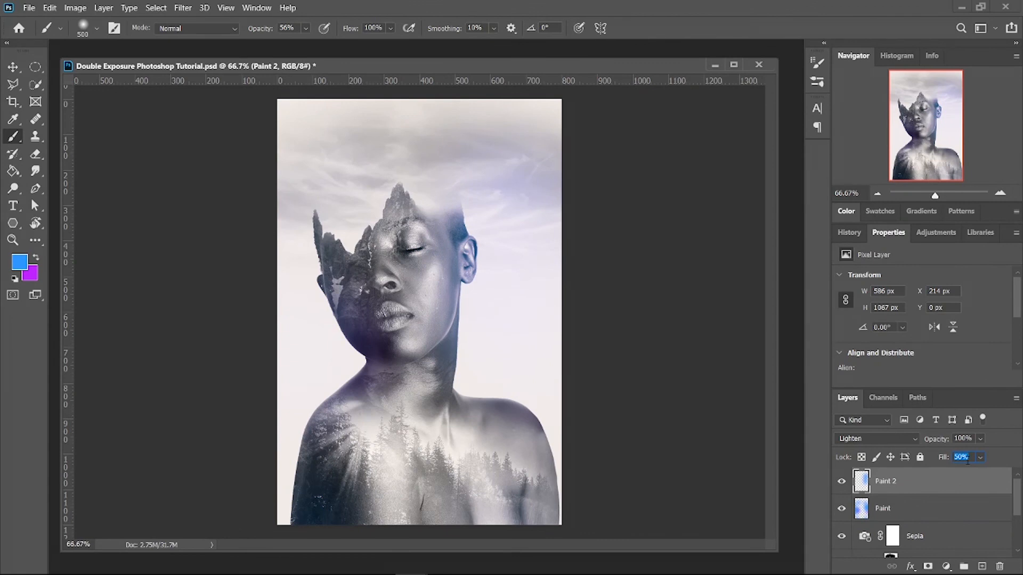
click(272, 141)
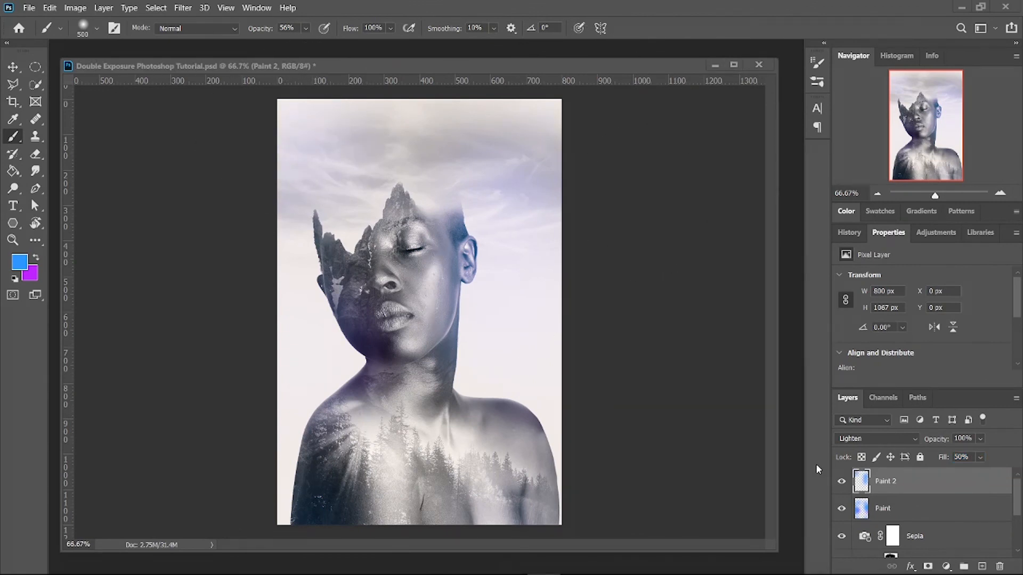
Group the Paint 2, Paint and Sepia layers and name the group Colourize
shift+click(947, 536)
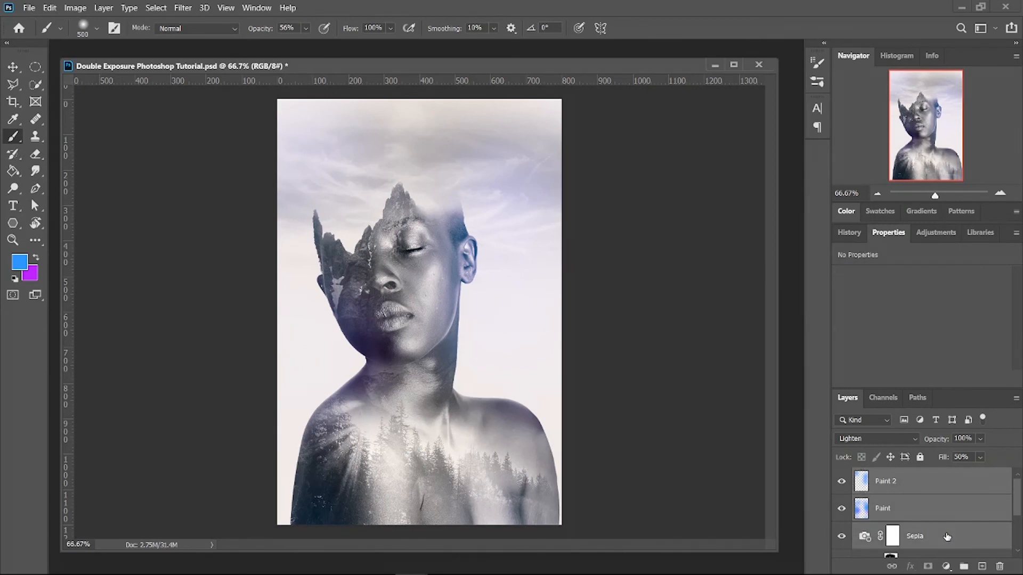
key(ctrl+g)
double_click(897, 476)
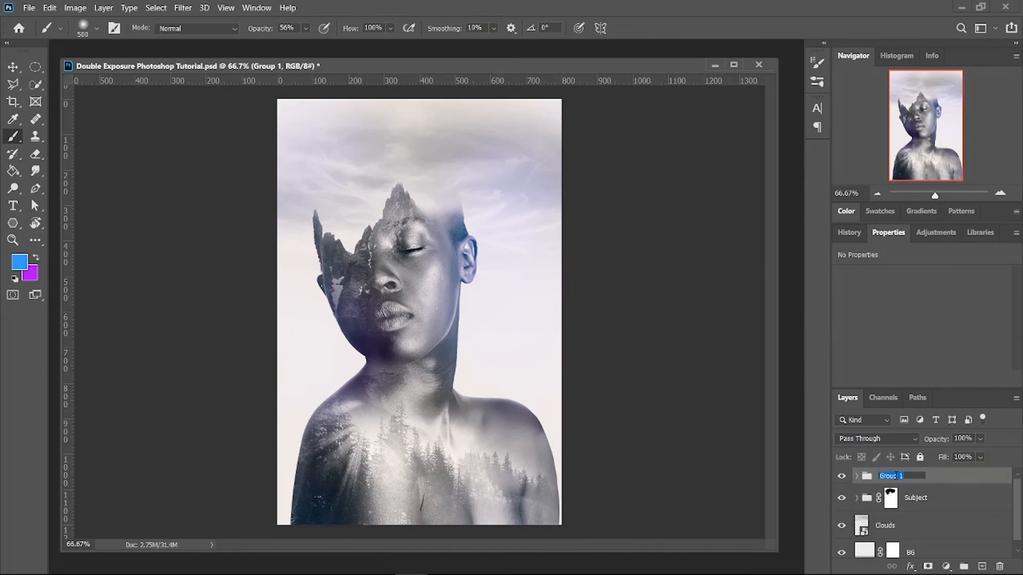
text(Colourize)
key(Return)
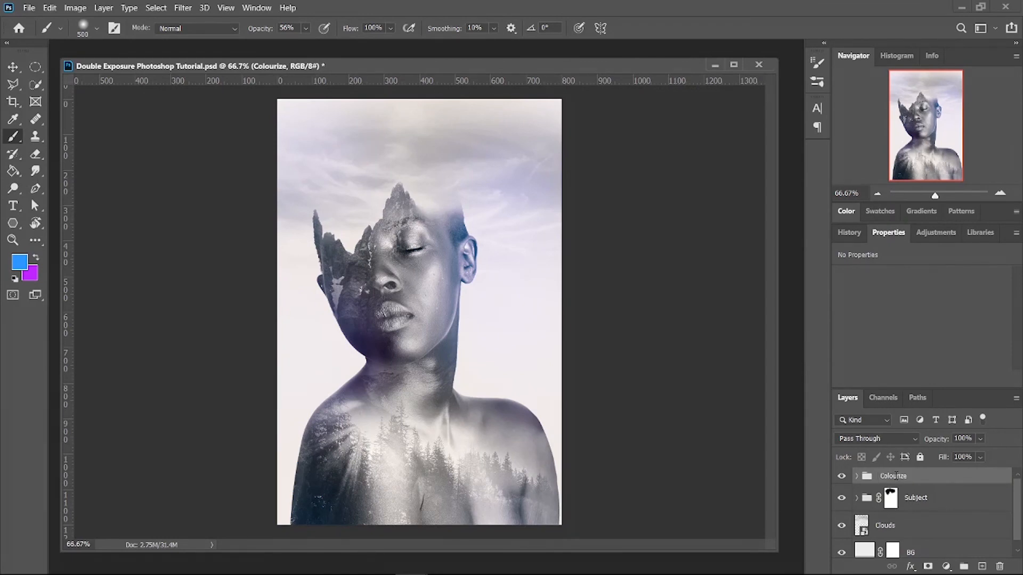
Toggle the Colourize group's visibility to compare the portrait with and without color, leaving the group shown
click(842, 476)
click(841, 476)
click(842, 476)
click(842, 476)
click(843, 477)
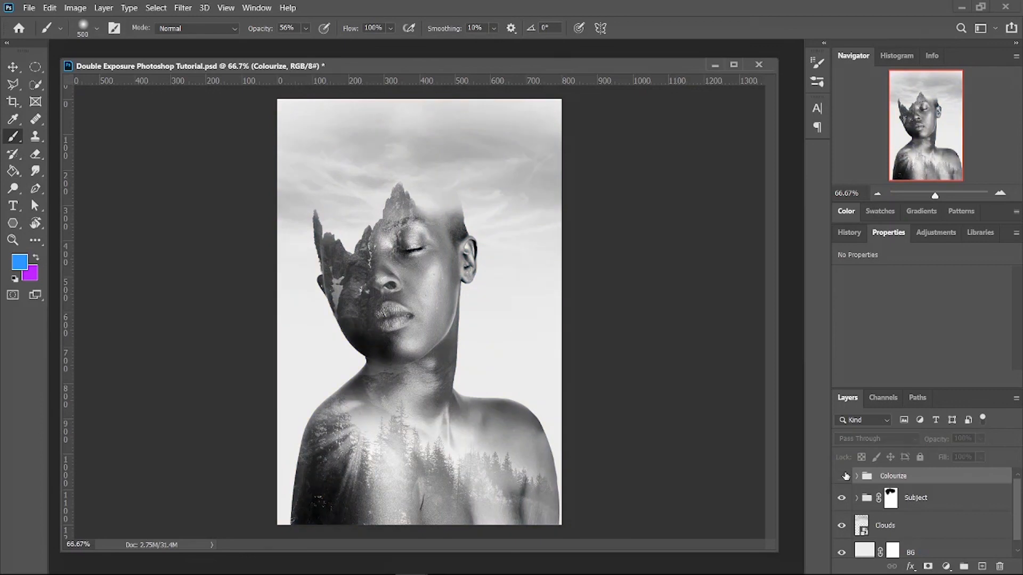
click(843, 476)
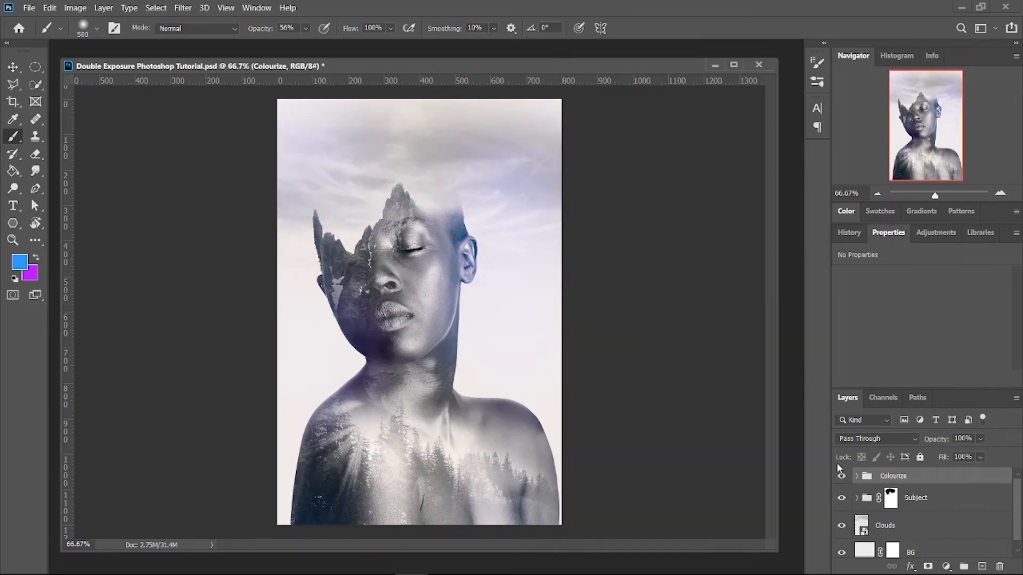
Try to save the Double Exposure Photoshop Tutorial.psd document
key(ctrl+s)
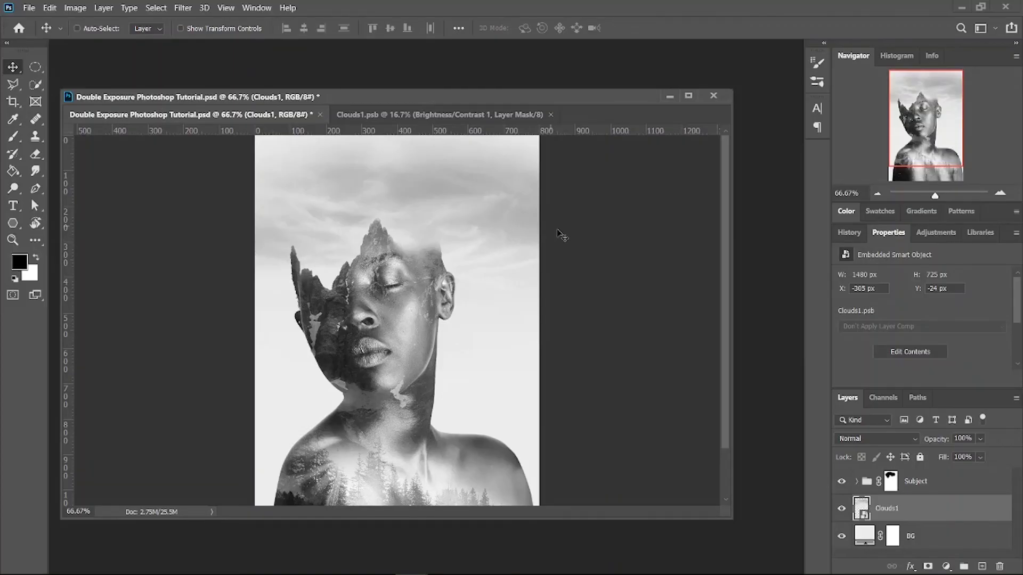
key(ctrl+s)
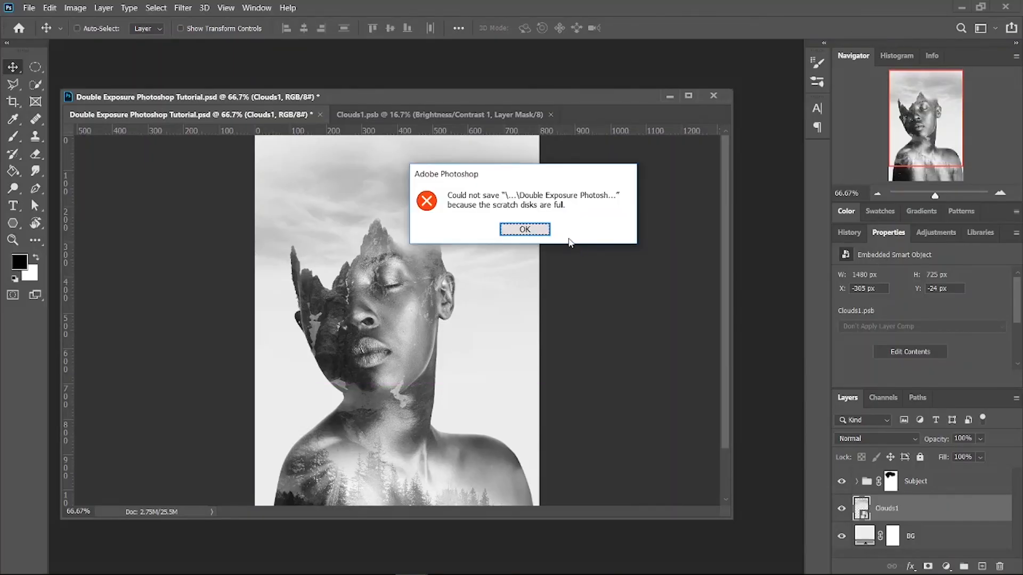